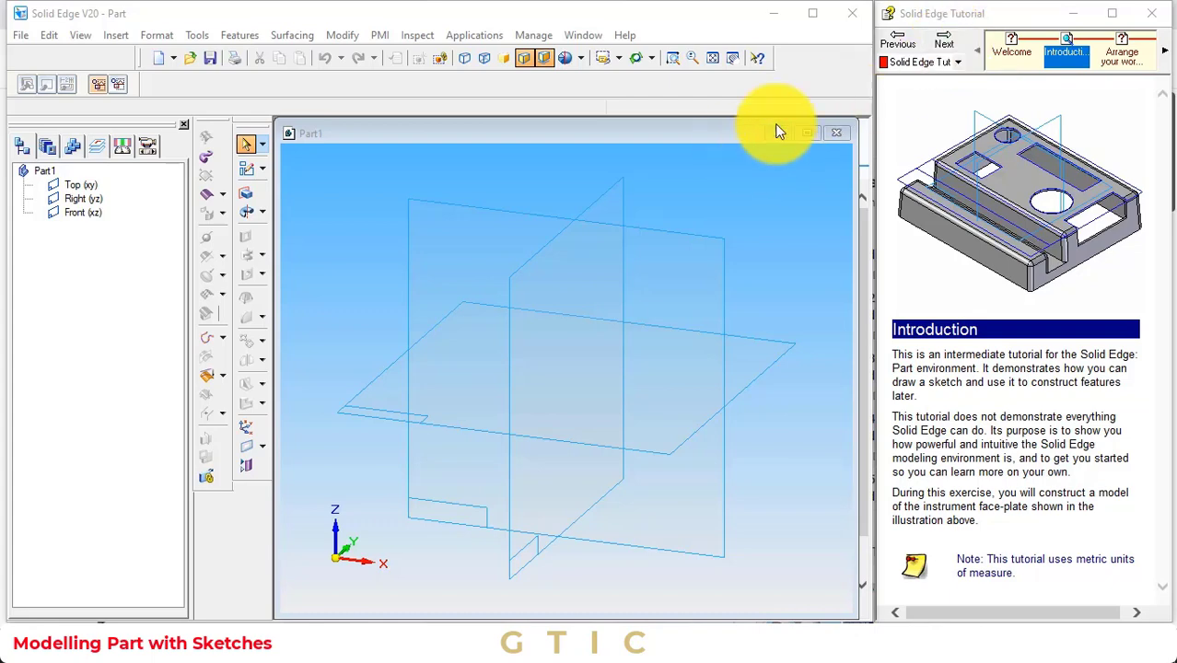
Advance the tutorial to the sketch plane topic and start a sketch on the Top (xy) reference plane using Coincident Plane.
{"action": "left_click", "coordinate": [935, 40]}
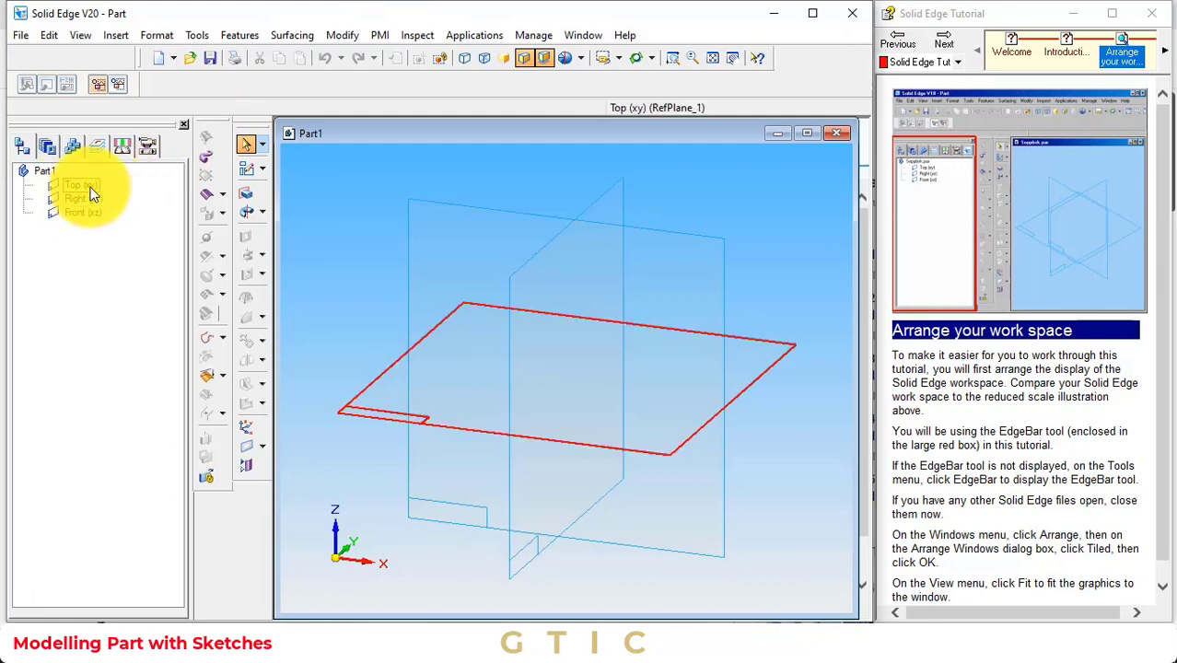
{"action": "left_click", "coordinate": [941, 46]}
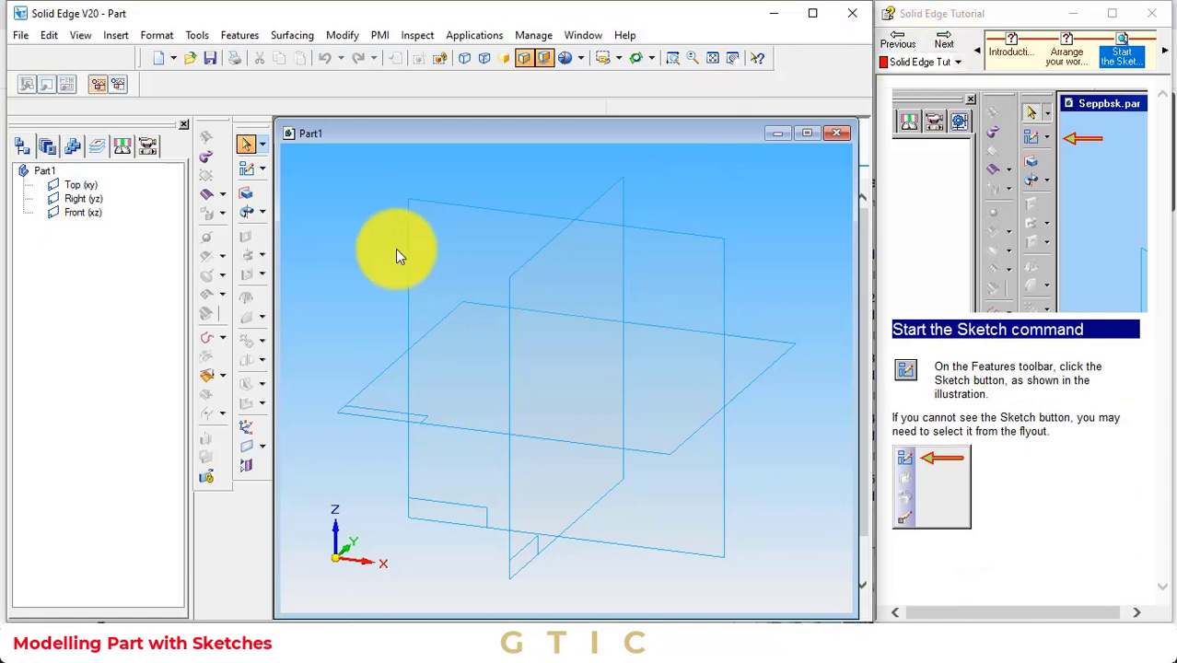
{"action": "left_click", "coordinate": [906, 42]}
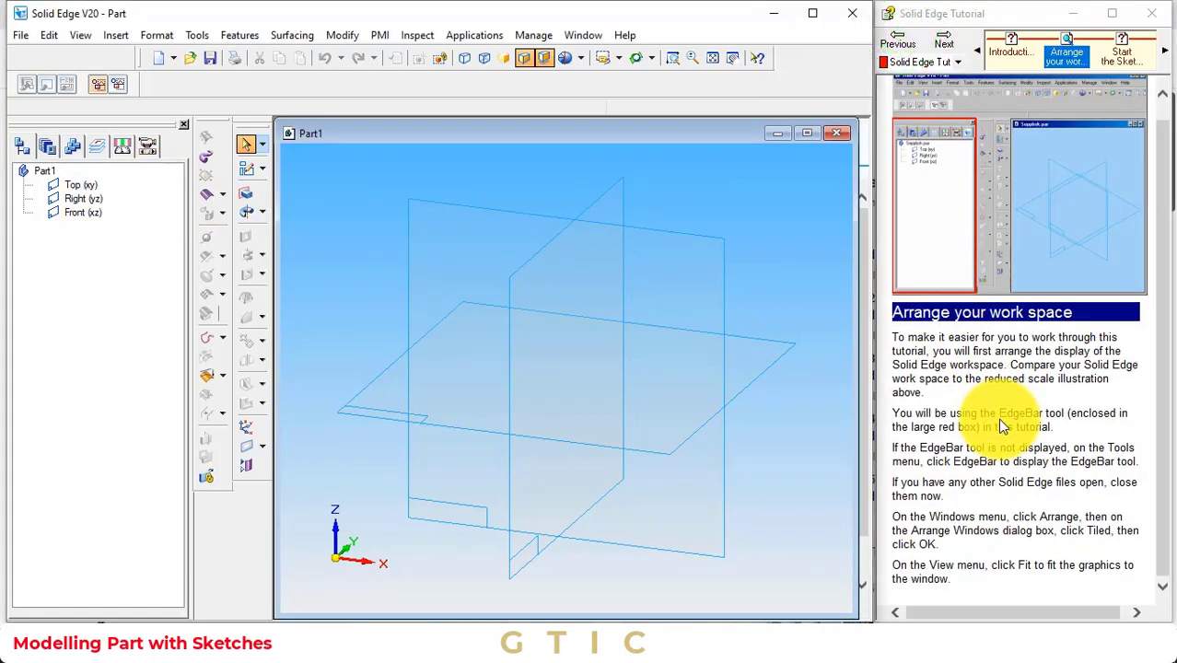
{"action": "left_click", "coordinate": [943, 46]}
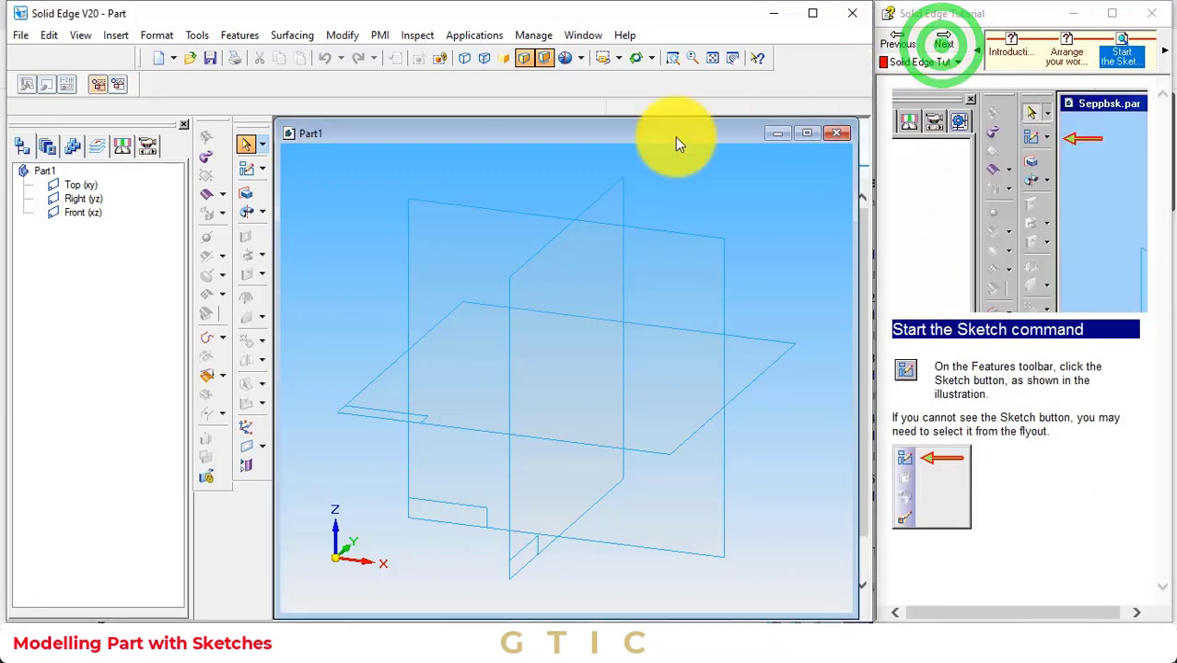
{"action": "left_click", "coordinate": [244, 171]}
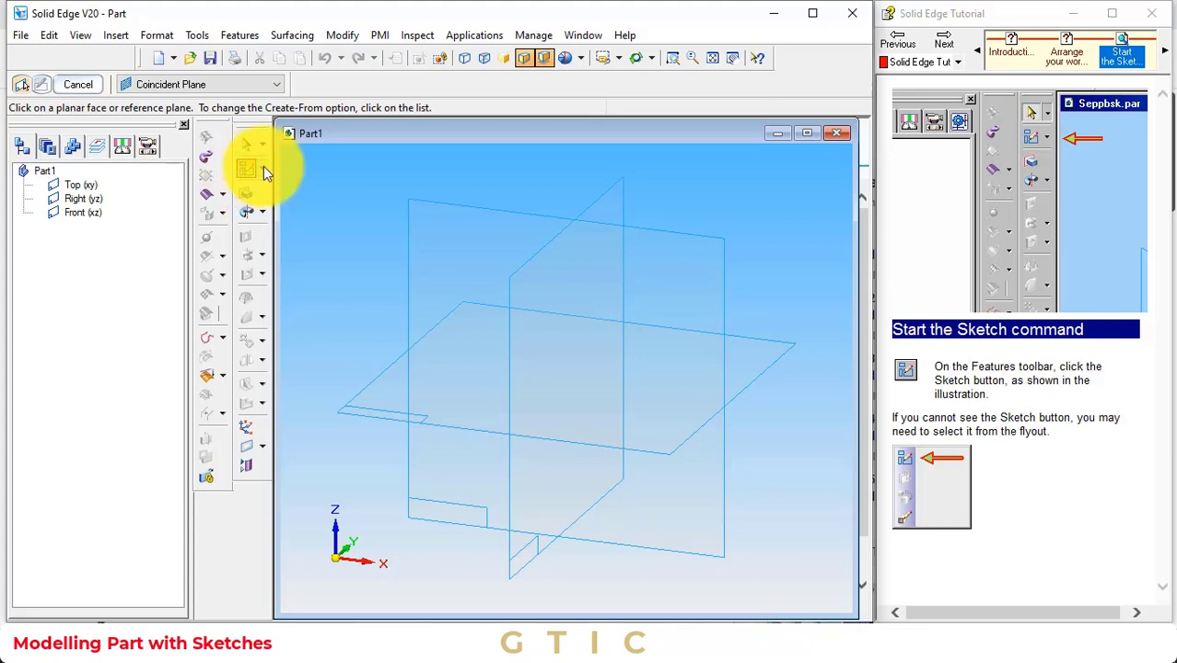
{"action": "left_click", "coordinate": [944, 45]}
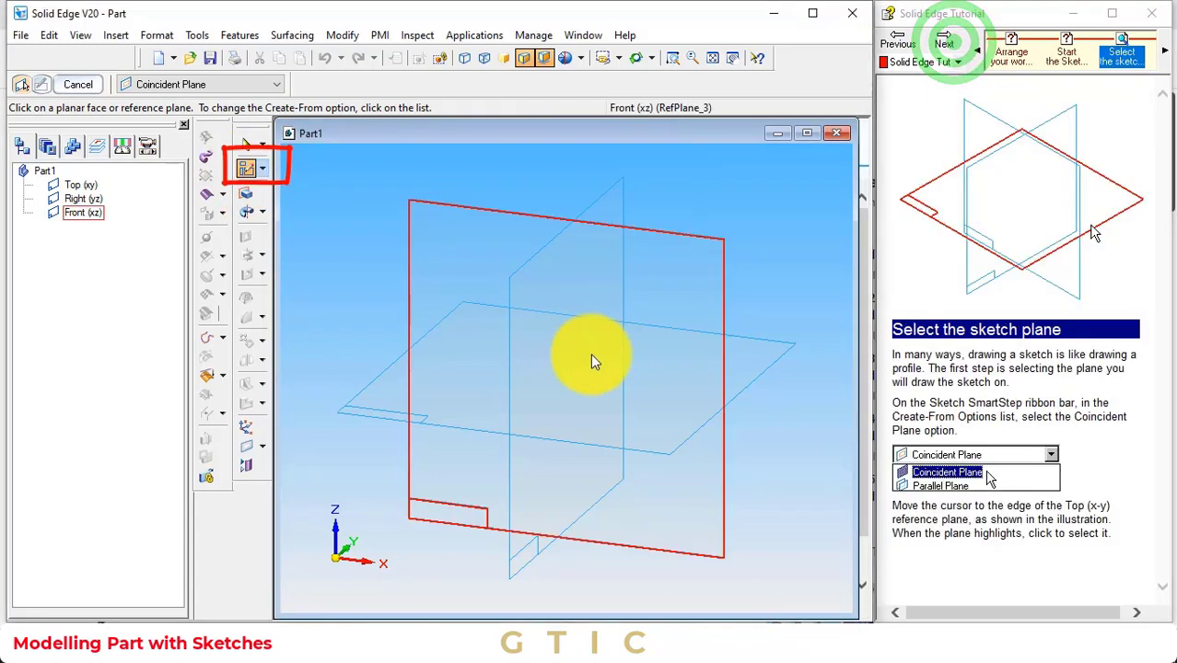
{"action": "left_click", "coordinate": [707, 410]}
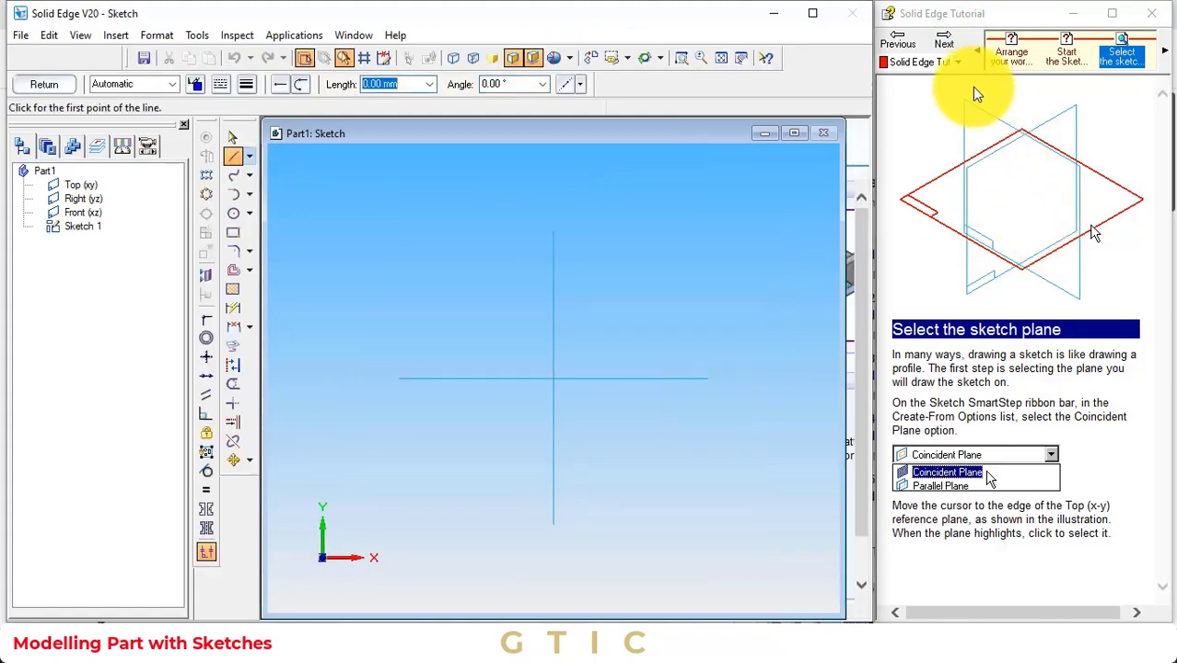
Draw a large rectangle about 116 mm wide around the crossing reference lines as the part's outline.
{"action": "left_click", "coordinate": [944, 46]}
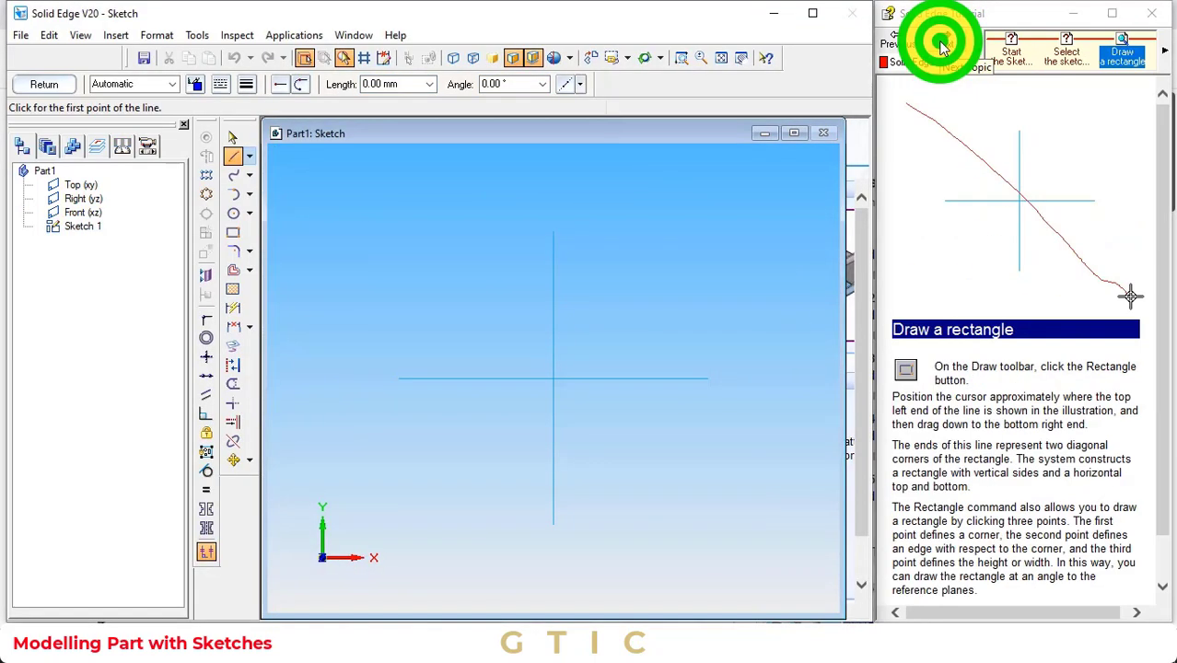
{"action": "left_click", "coordinate": [233, 234]}
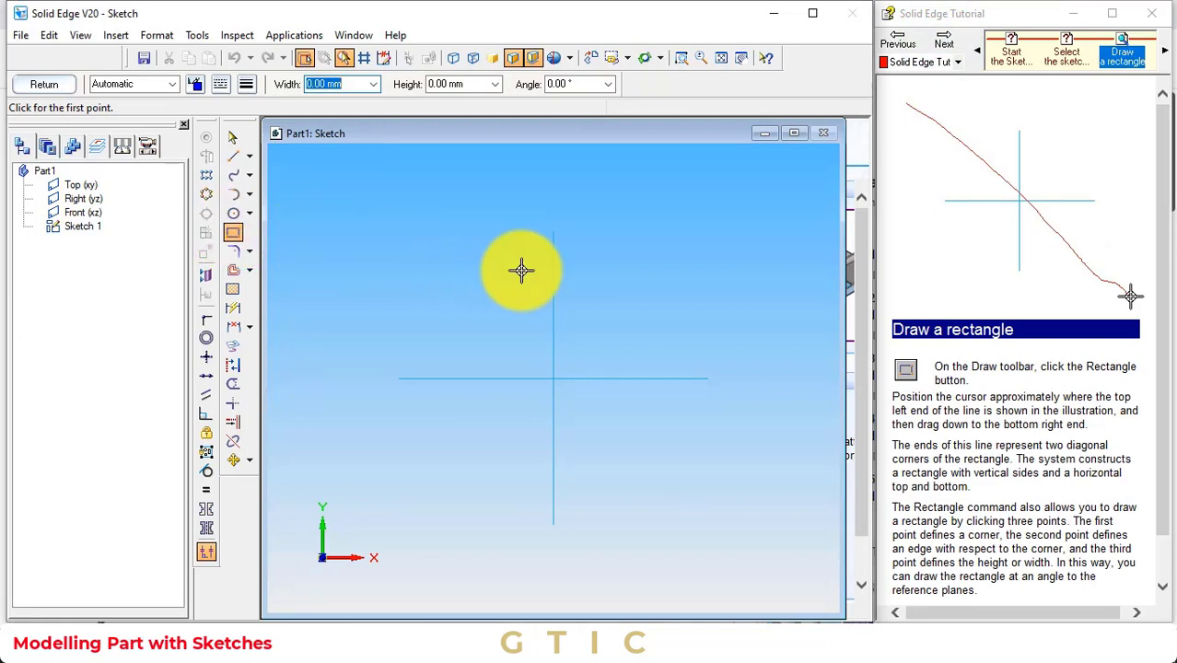
{"action": "mouse_move", "coordinate": [407, 245]}
{"action": "left_mouse_down"}
{"action": "mouse_move", "coordinate": [449, 297]}
{"action": "mouse_move", "coordinate": [720, 501]}
{"action": "left_mouse_up"}
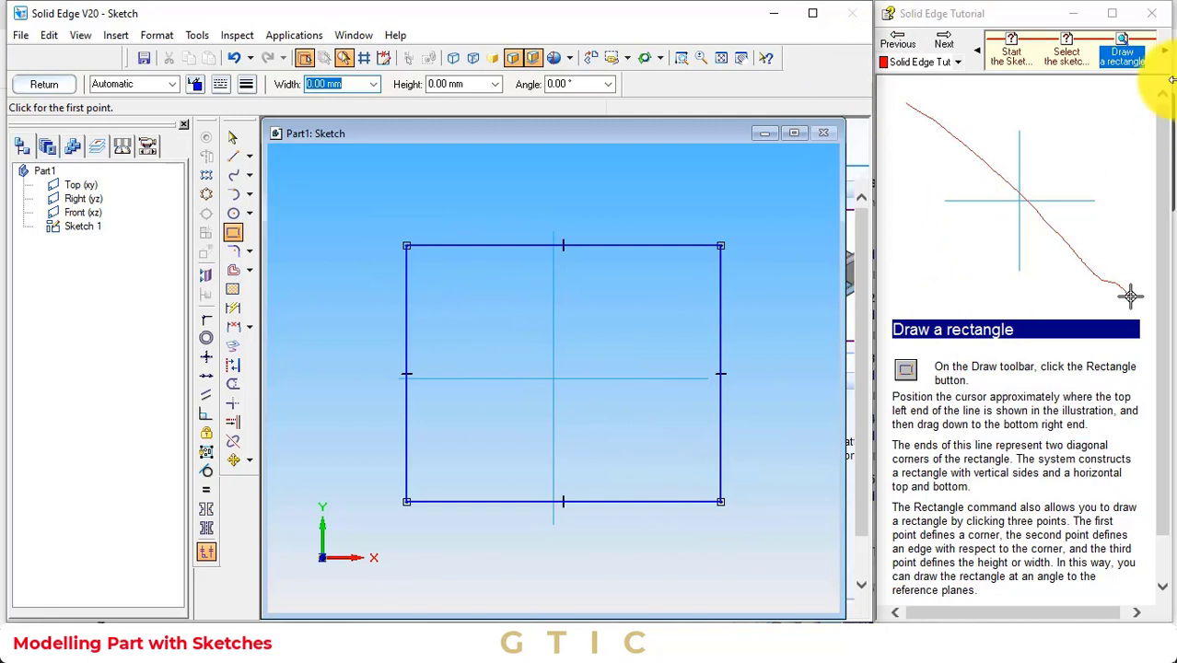
Draw a horizontal line about 116 mm long across the lower part of the rectangle, from its left edge to its right edge.
{"action": "left_click", "coordinate": [944, 43]}
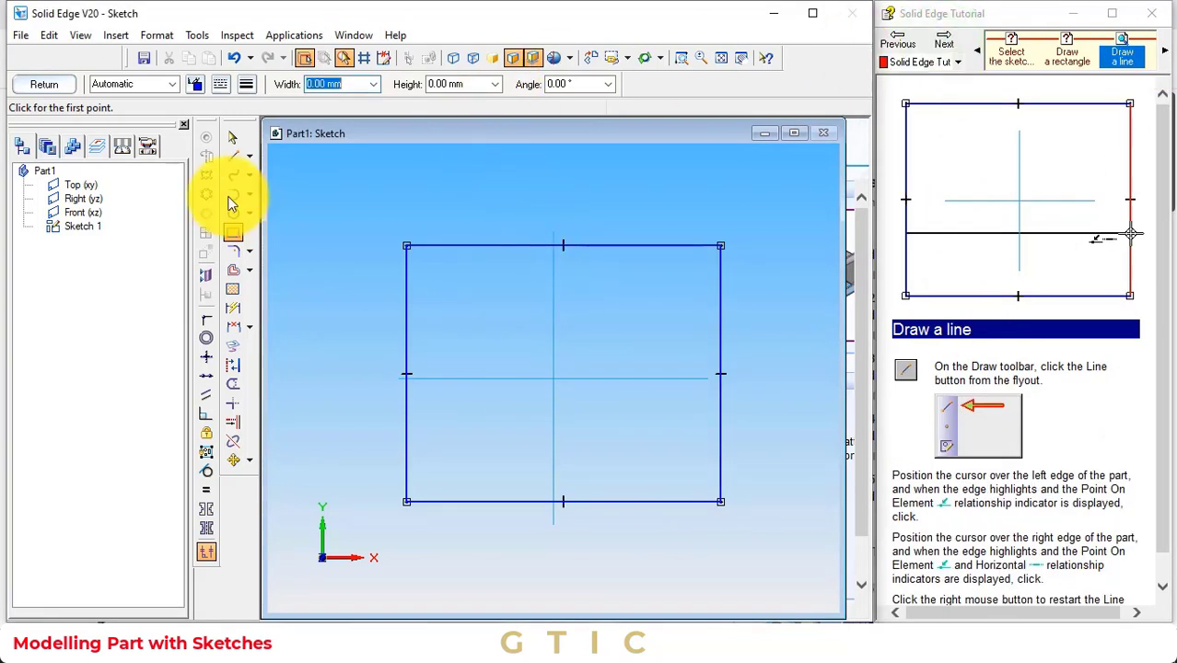
{"action": "left_click", "coordinate": [233, 162]}
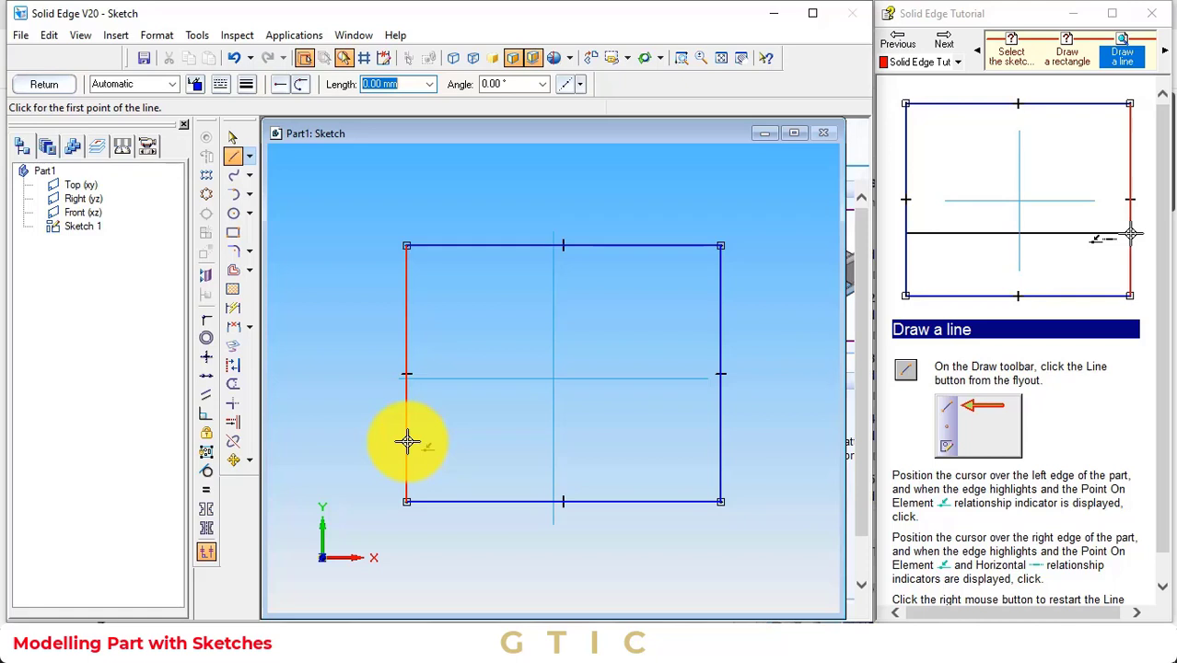
{"action": "scroll", "coordinate": [1064, 528], "scroll_direction": "down", "scroll_amount": 1}
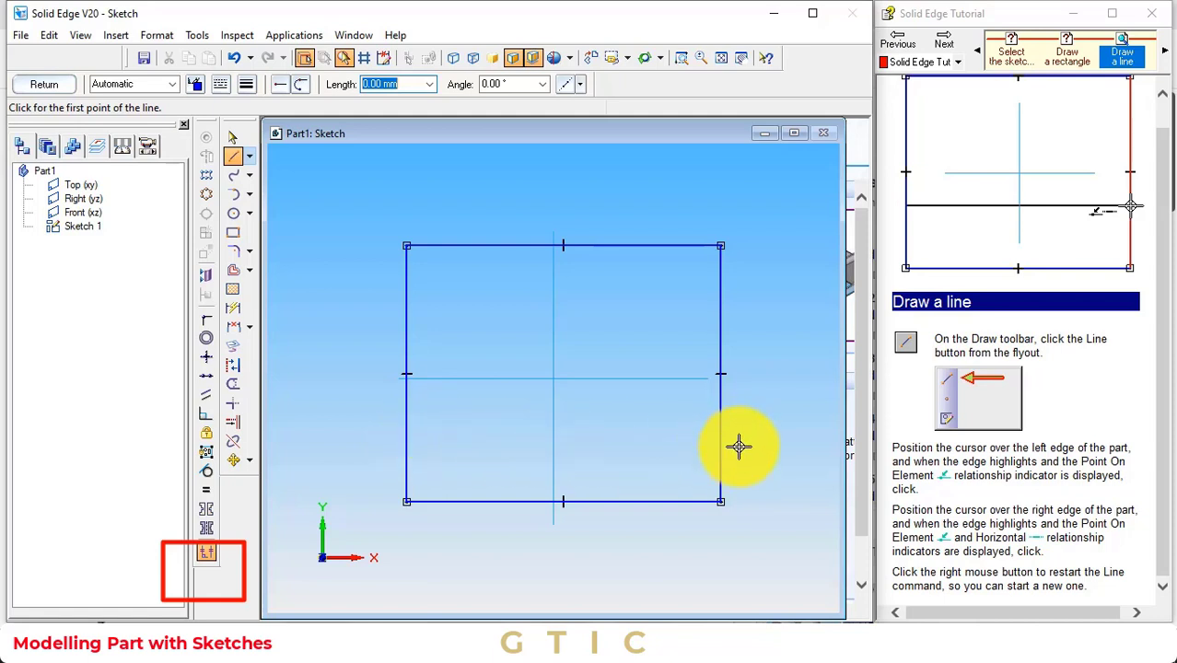
{"action": "left_click", "coordinate": [405, 438]}
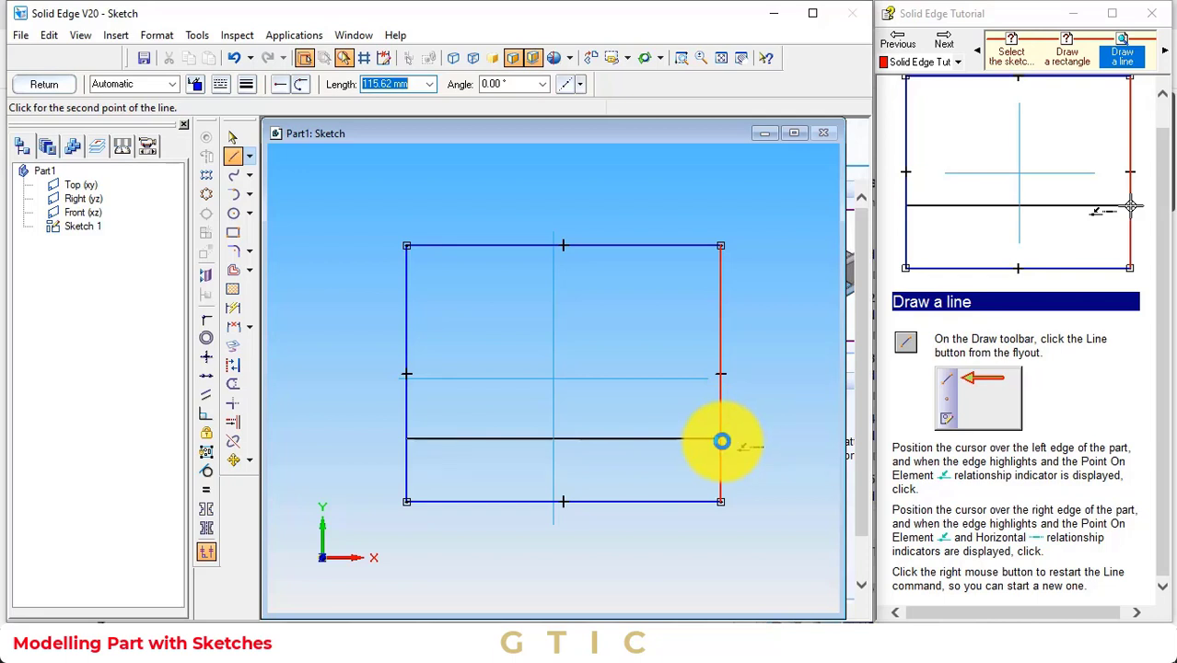
{"action": "left_click", "coordinate": [721, 441]}
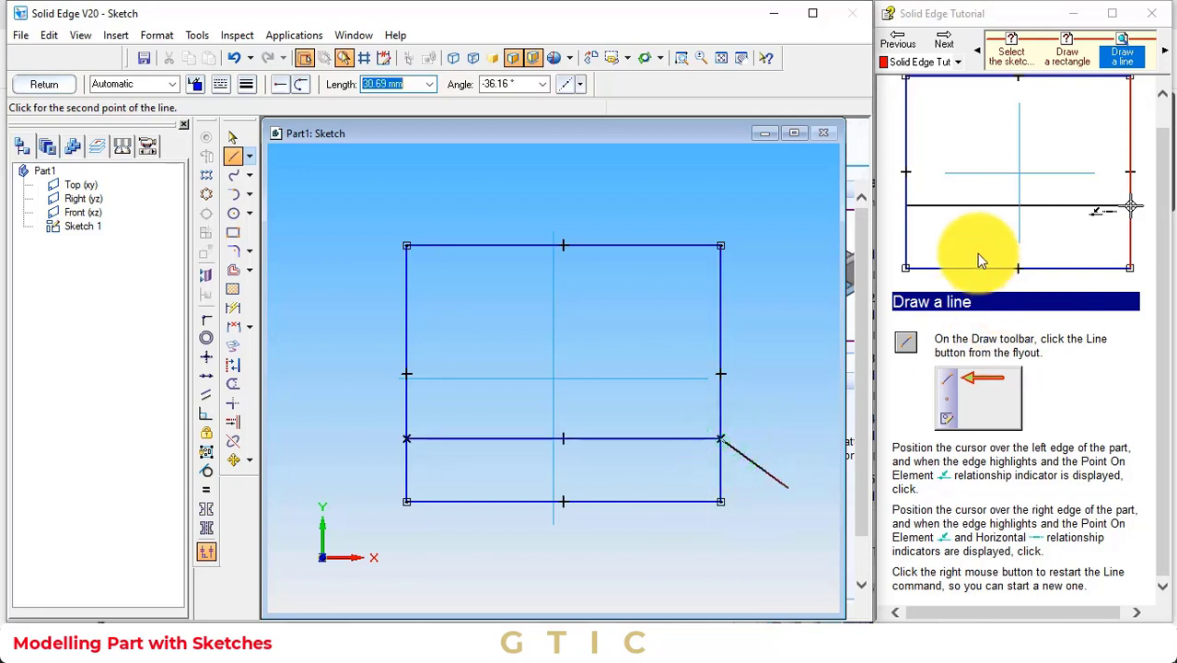
Draw a second horizontal line slightly above the first, connecting the left and right edges of the rectangle.
{"action": "left_click", "coordinate": [938, 37]}
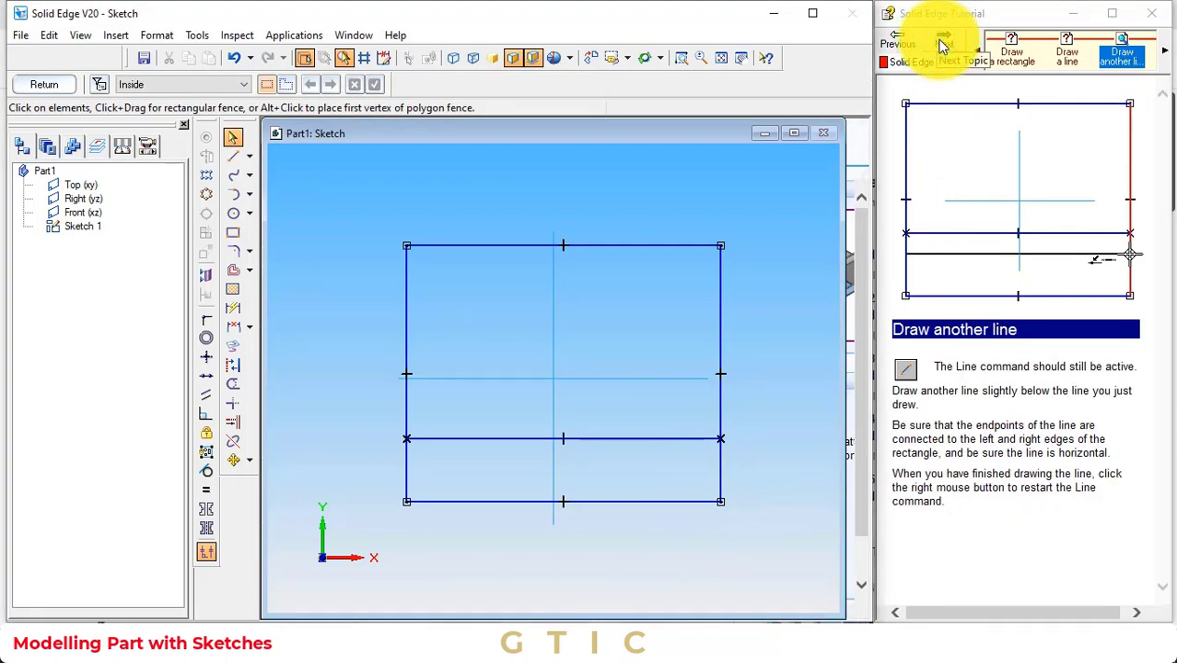
{"action": "left_click", "coordinate": [943, 41]}
{"action": "left_click", "coordinate": [899, 42]}
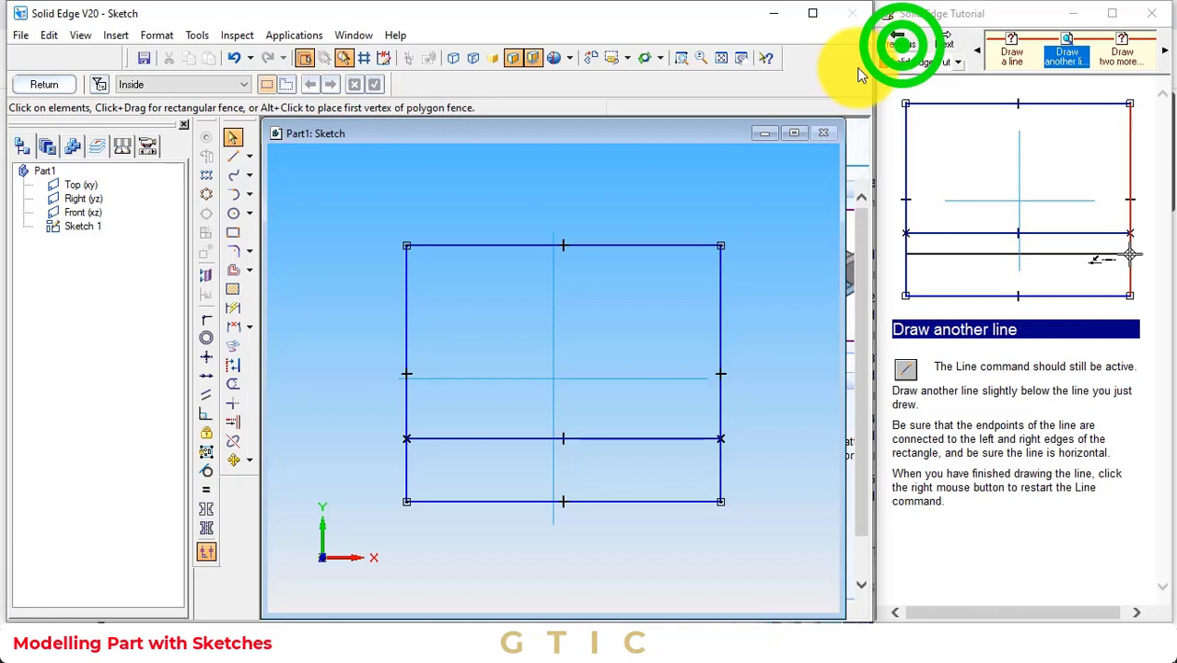
{"action": "left_click", "coordinate": [233, 156]}
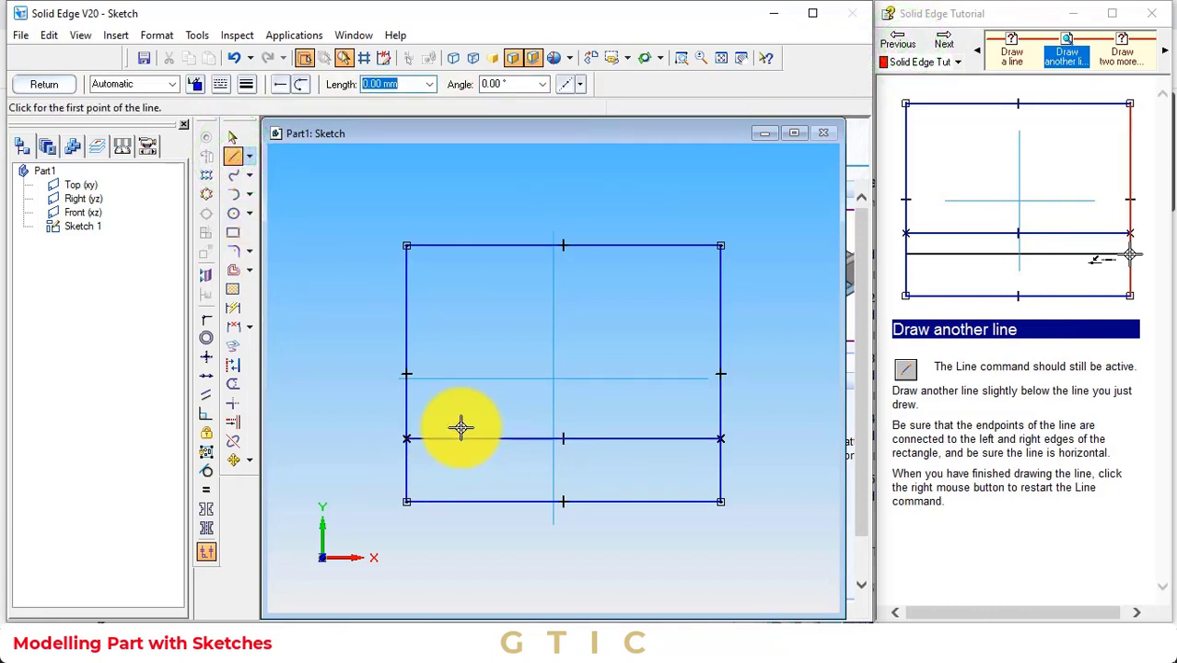
{"action": "left_click", "coordinate": [406, 421]}
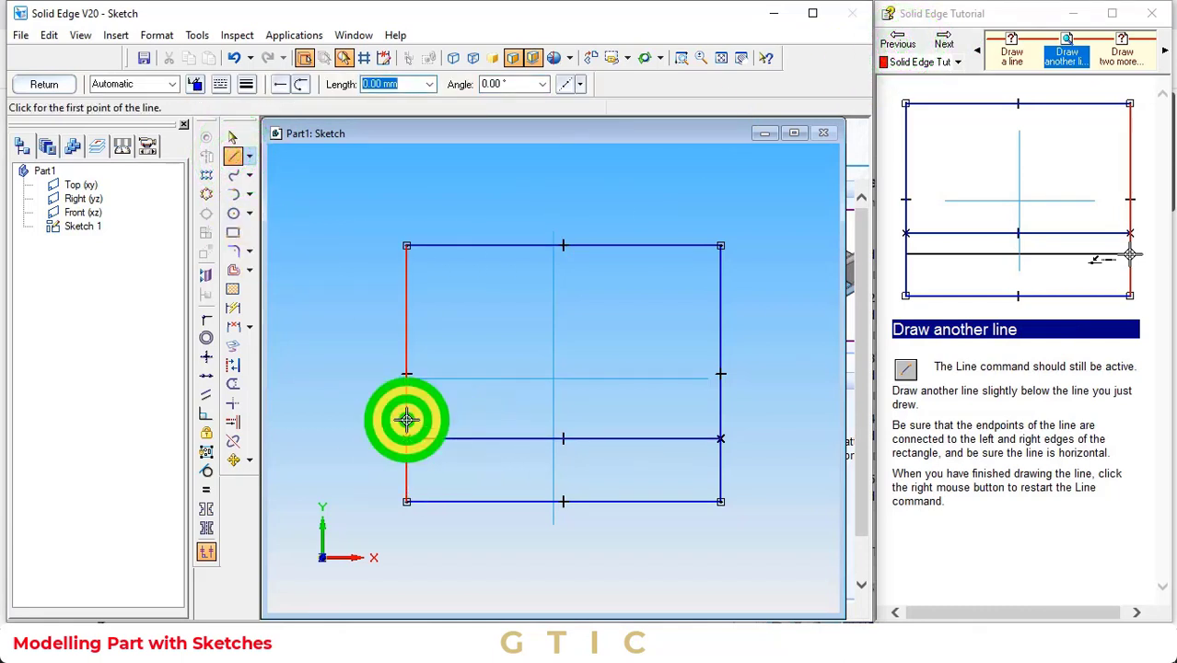
{"action": "left_click", "coordinate": [723, 421]}
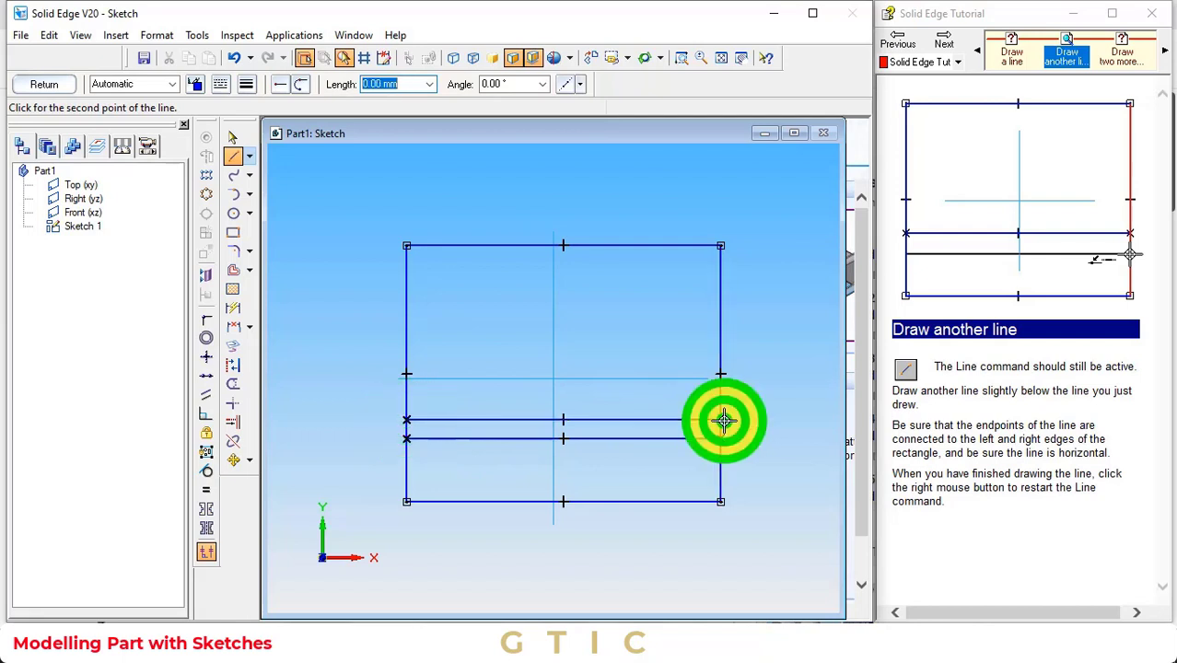
{"action": "key", "text": "Escape"}
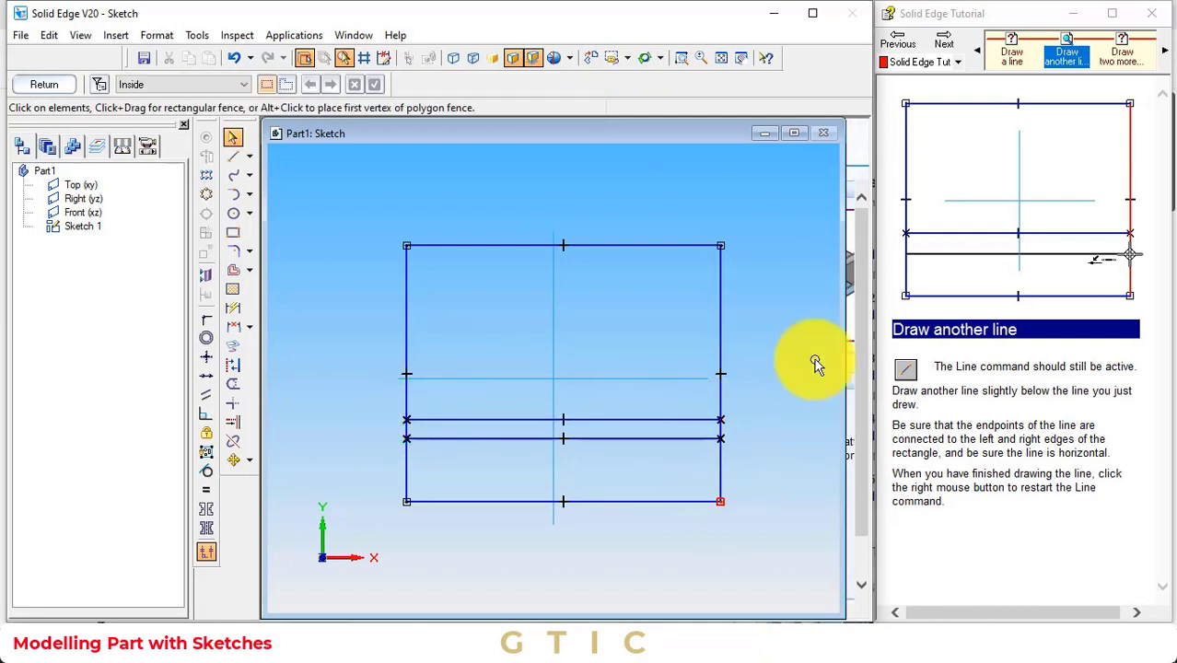
Draw a rectangle about 58 by 12 mm near the outline's upper edge and another about 21 mm wide below it on the left.
{"action": "left_click", "coordinate": [945, 38]}
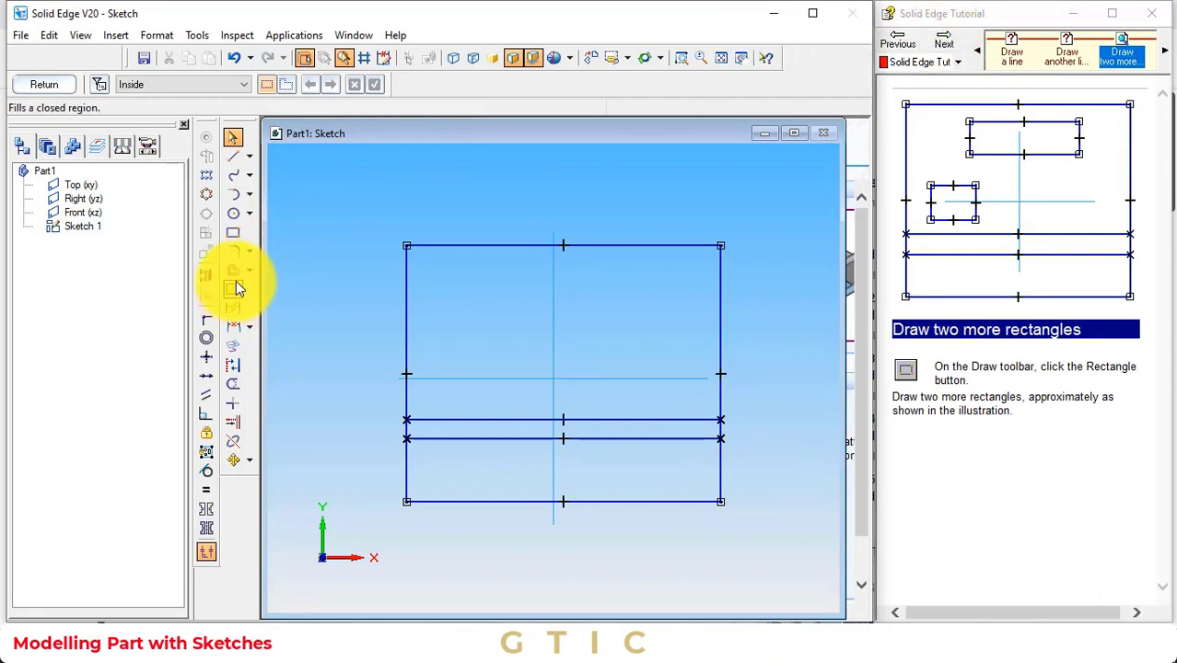
{"action": "left_click", "coordinate": [235, 233]}
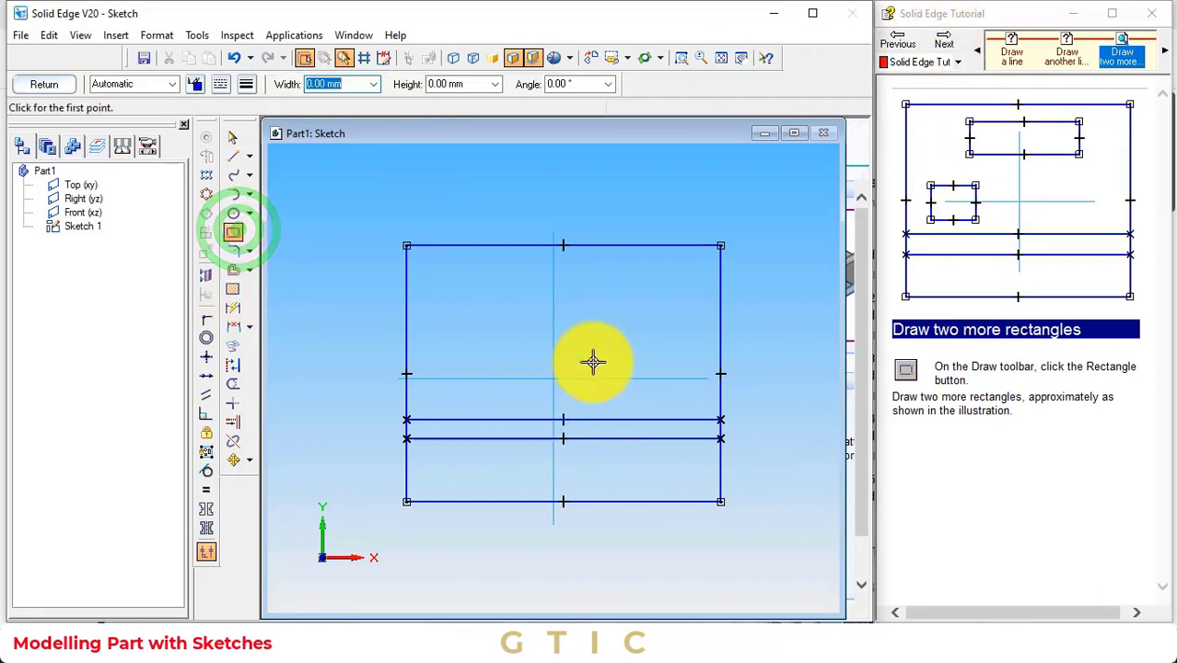
{"action": "left_click", "coordinate": [474, 269]}
{"action": "left_click", "coordinate": [632, 268]}
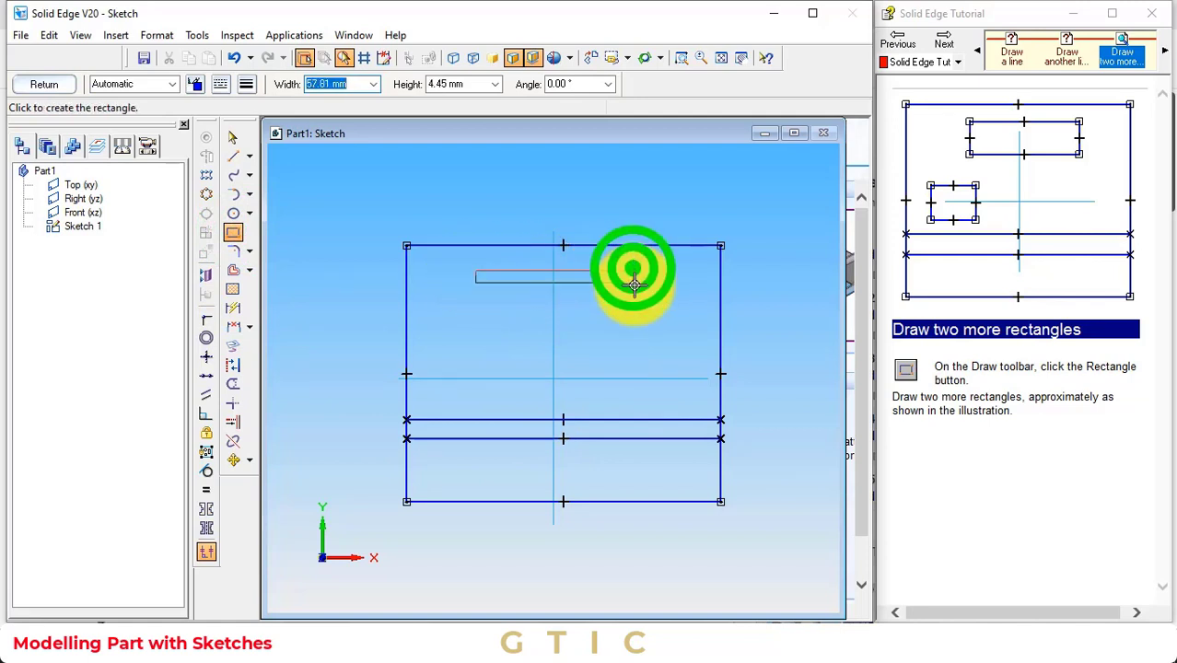
{"action": "left_click", "coordinate": [633, 304]}
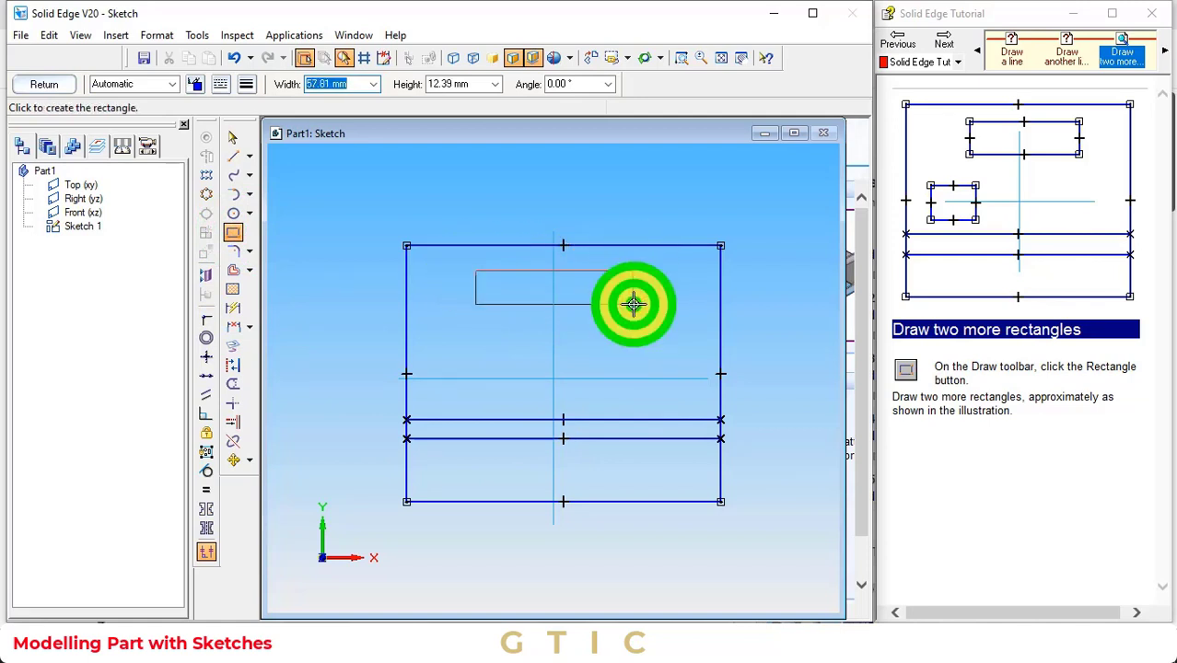
{"action": "left_click", "coordinate": [438, 339]}
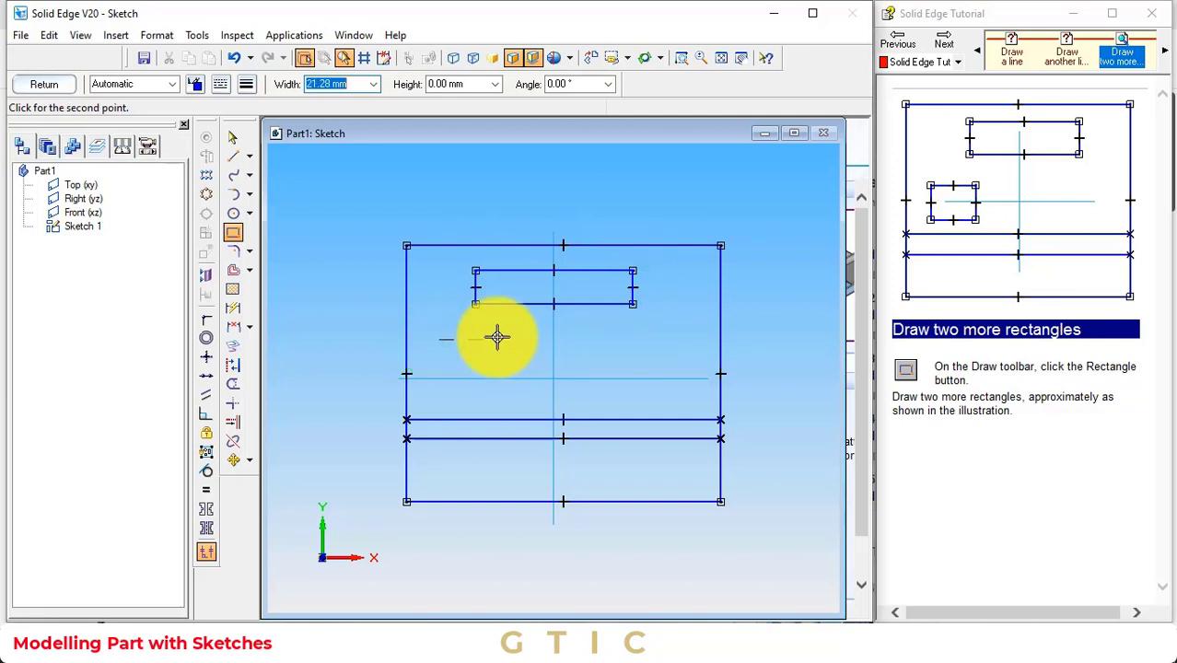
{"action": "left_click", "coordinate": [497, 340]}
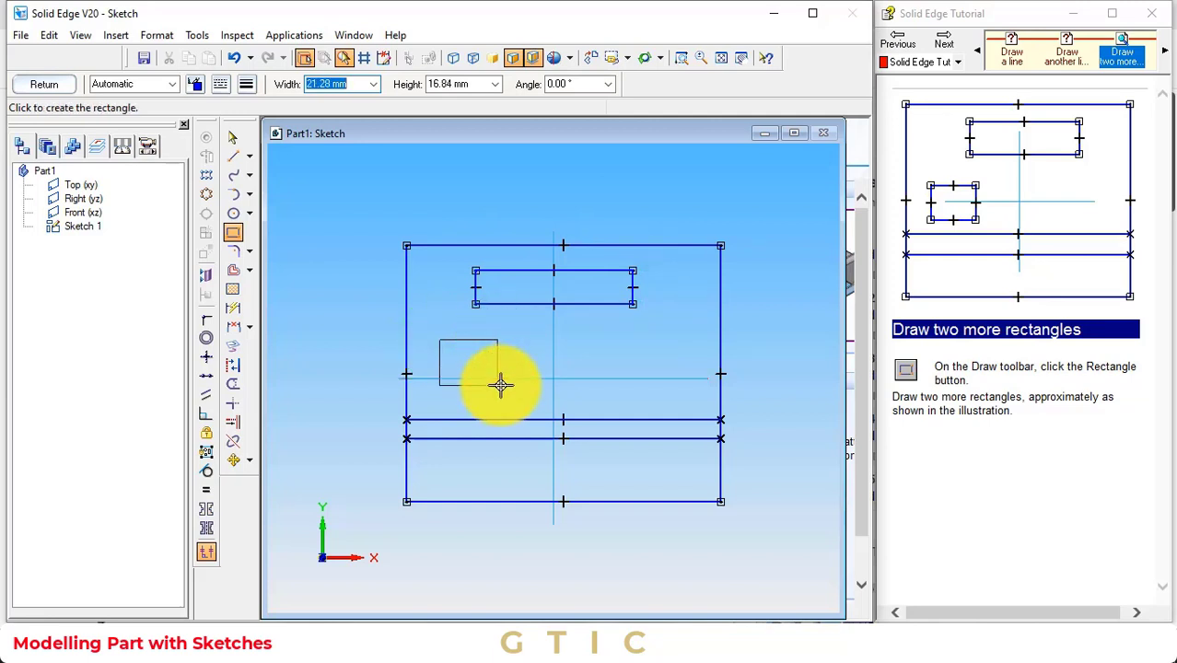
{"action": "left_click", "coordinate": [500, 388]}
Draw a circle about 16.5 mm in diameter in the outline's upper-left corner and one about 22.5 mm right of centre on the horizontal reference line.
{"action": "left_click", "coordinate": [945, 39]}
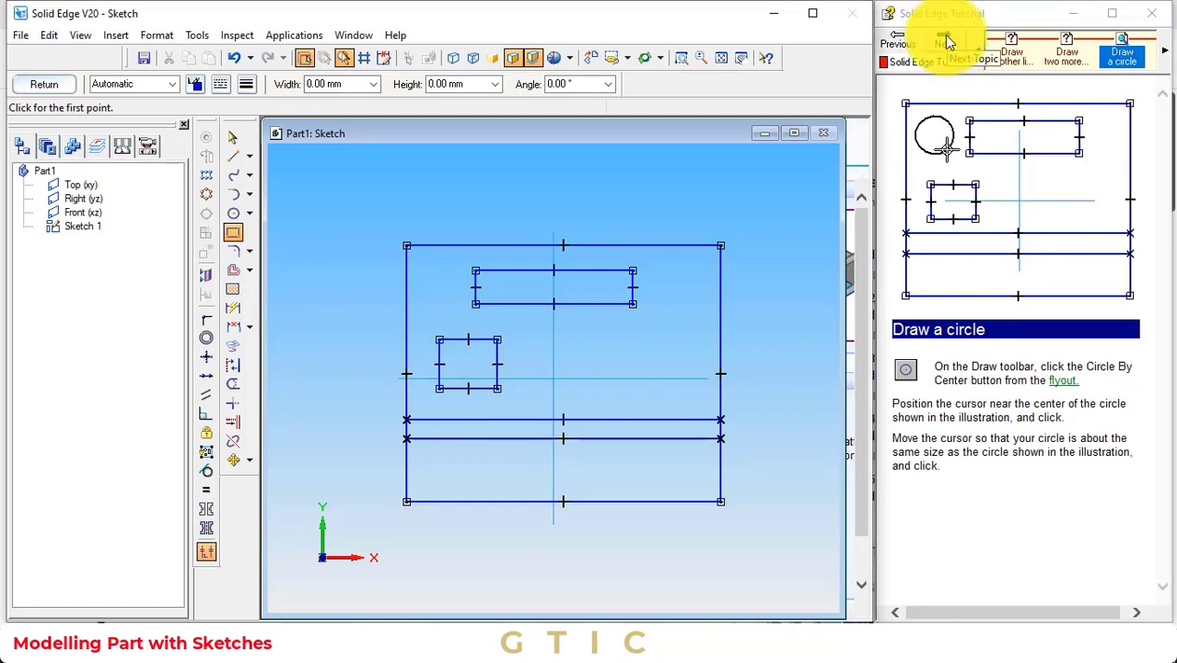
{"action": "left_click", "coordinate": [234, 211]}
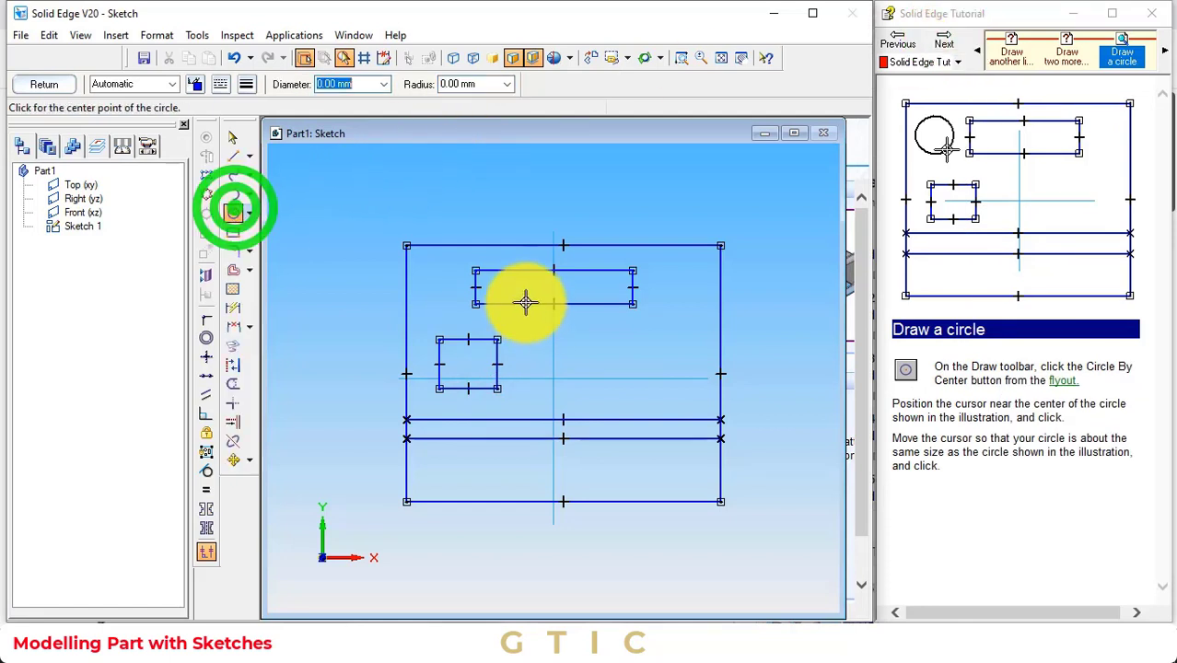
{"action": "left_click", "coordinate": [436, 286]}
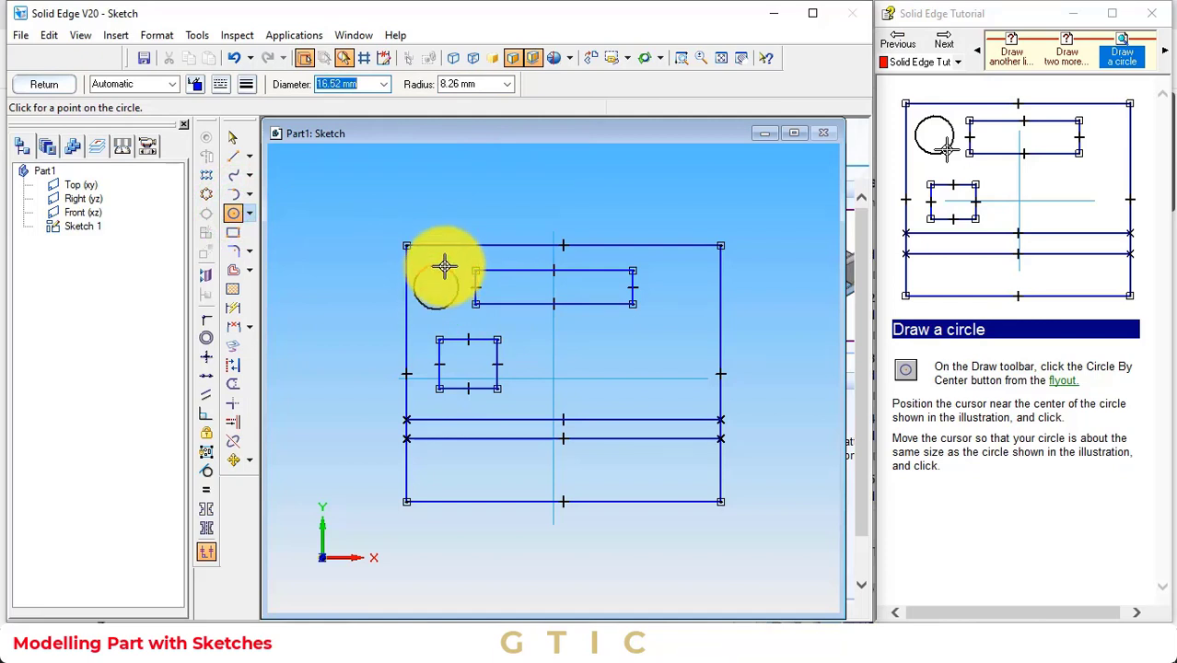
{"action": "left_click", "coordinate": [443, 267]}
{"action": "left_click", "coordinate": [940, 39]}
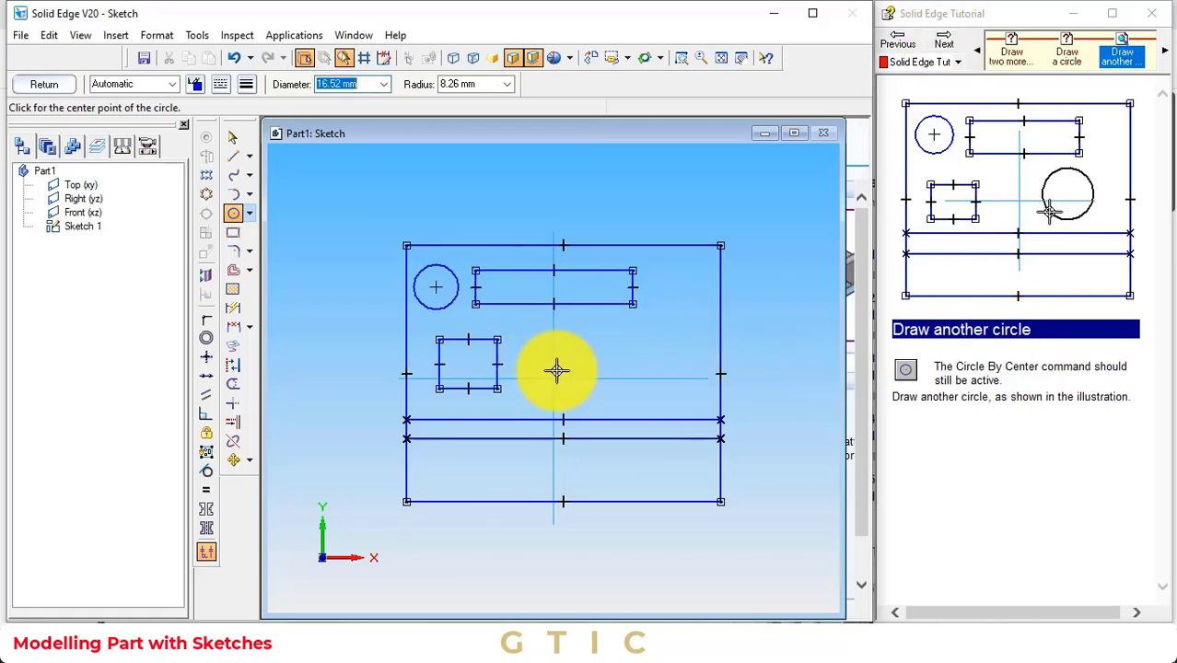
{"action": "left_click", "coordinate": [613, 377]}
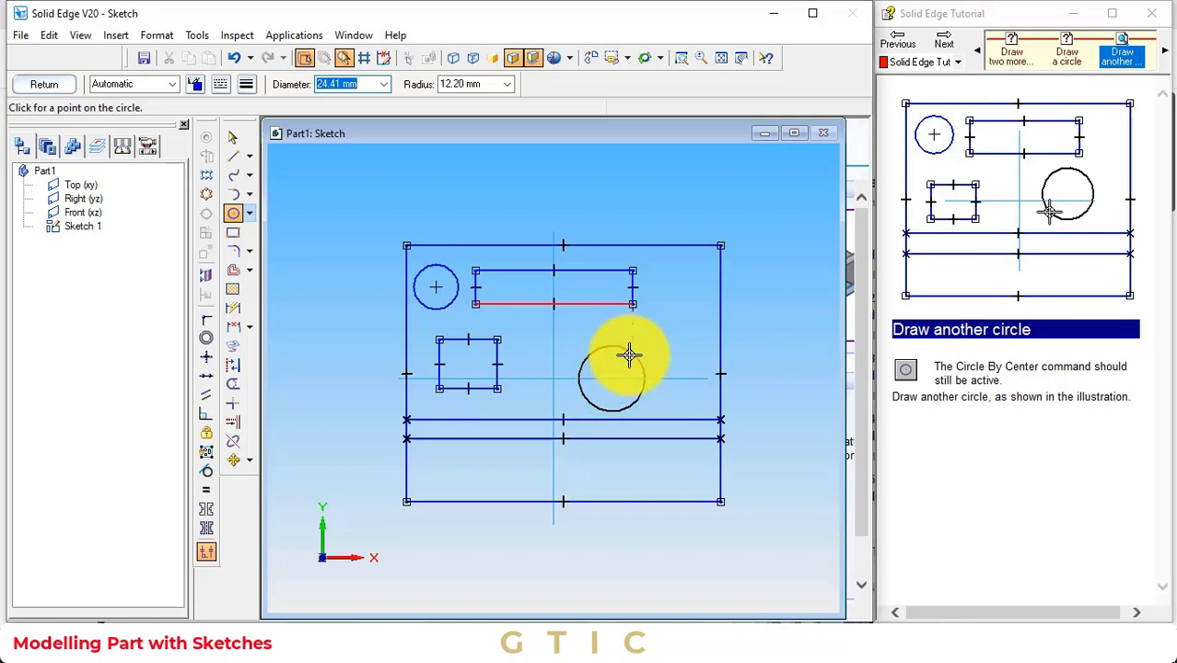
{"action": "left_click", "coordinate": [629, 356]}
Draw three connected lines forming a notch on the outline's right edge: two horizontals about 13 mm long joined by a vertical line.
{"action": "left_click", "coordinate": [946, 37]}
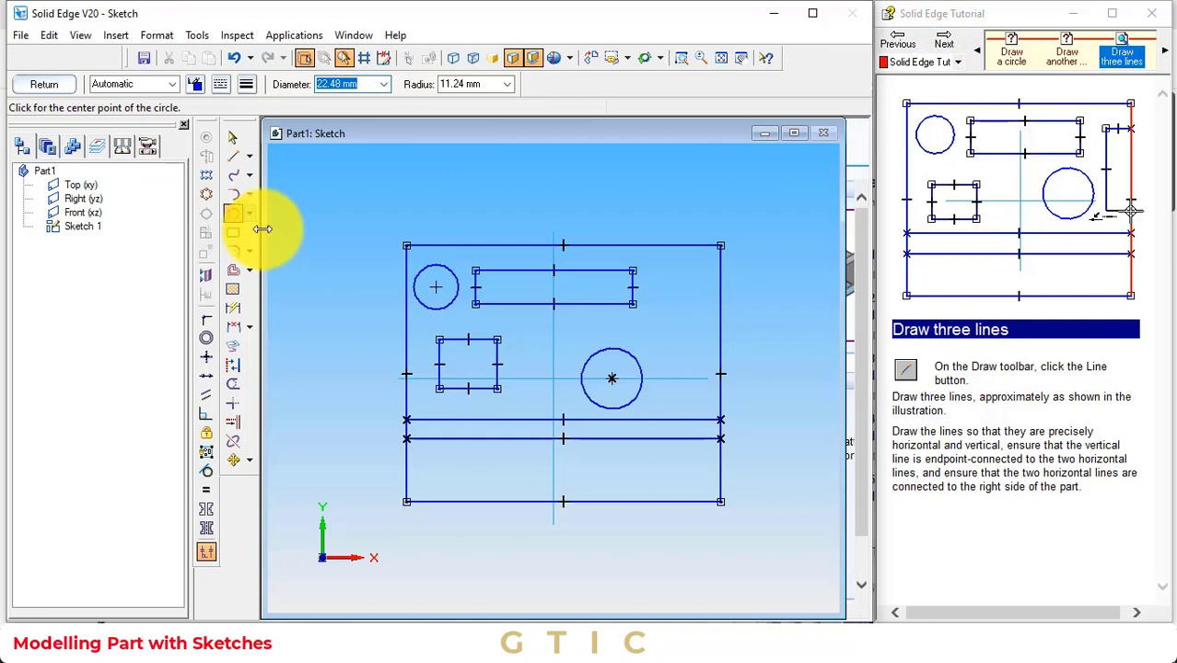
{"action": "left_click", "coordinate": [232, 156]}
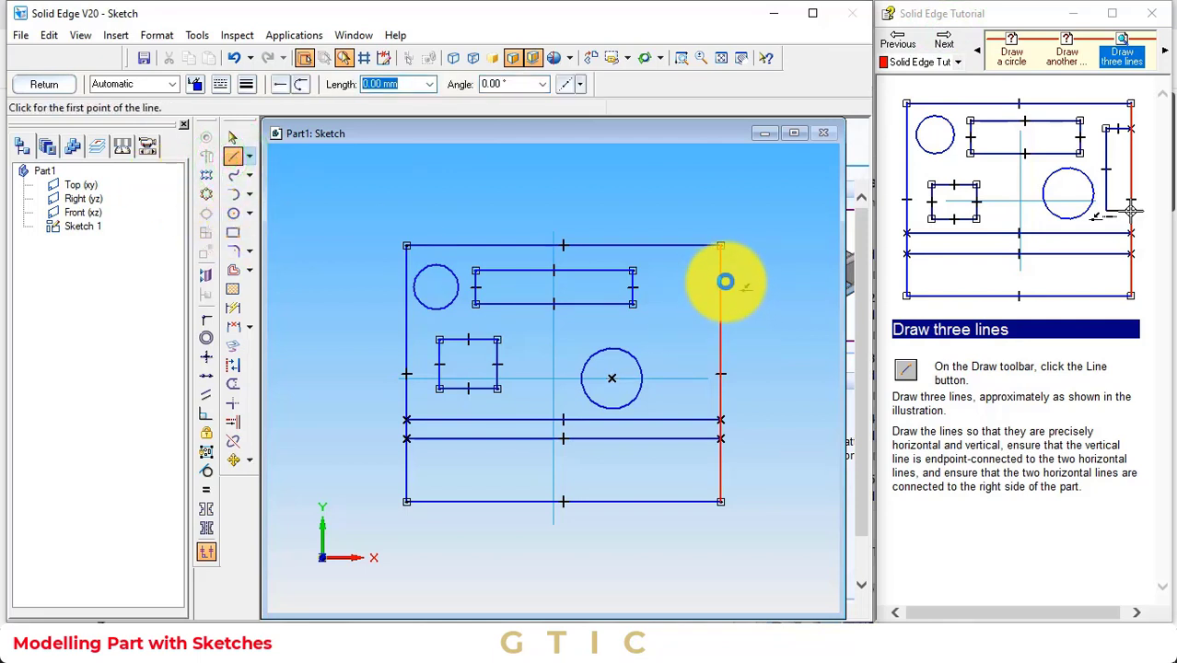
{"action": "left_click", "coordinate": [721, 280]}
{"action": "left_click", "coordinate": [686, 279]}
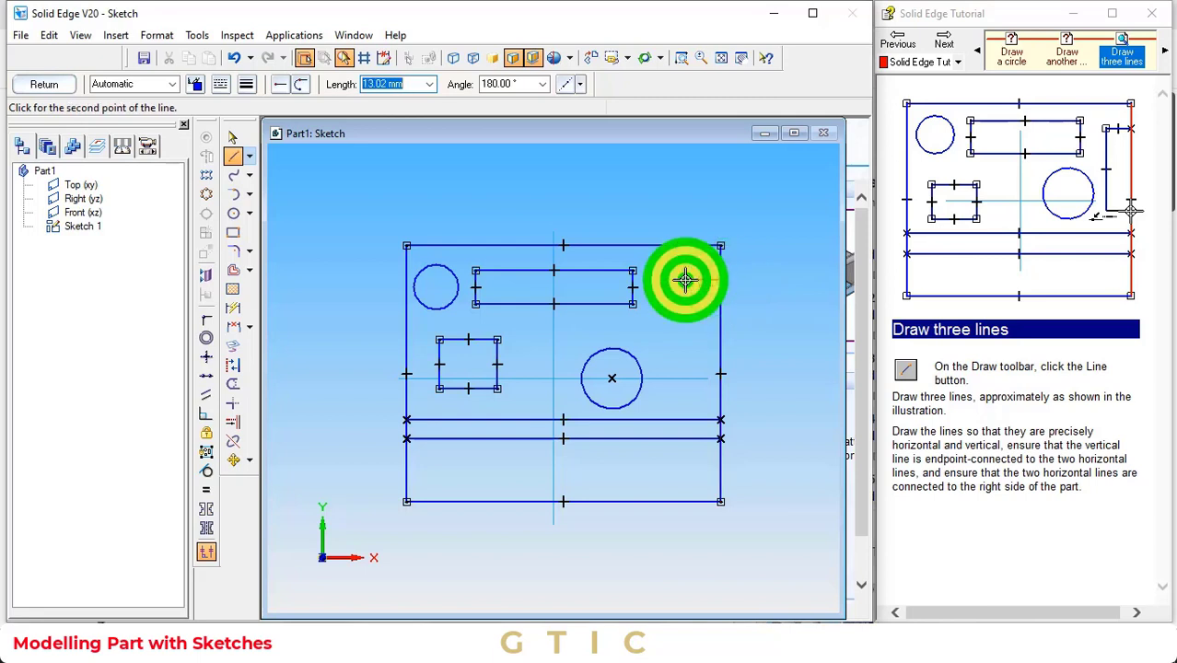
{"action": "left_click", "coordinate": [687, 394]}
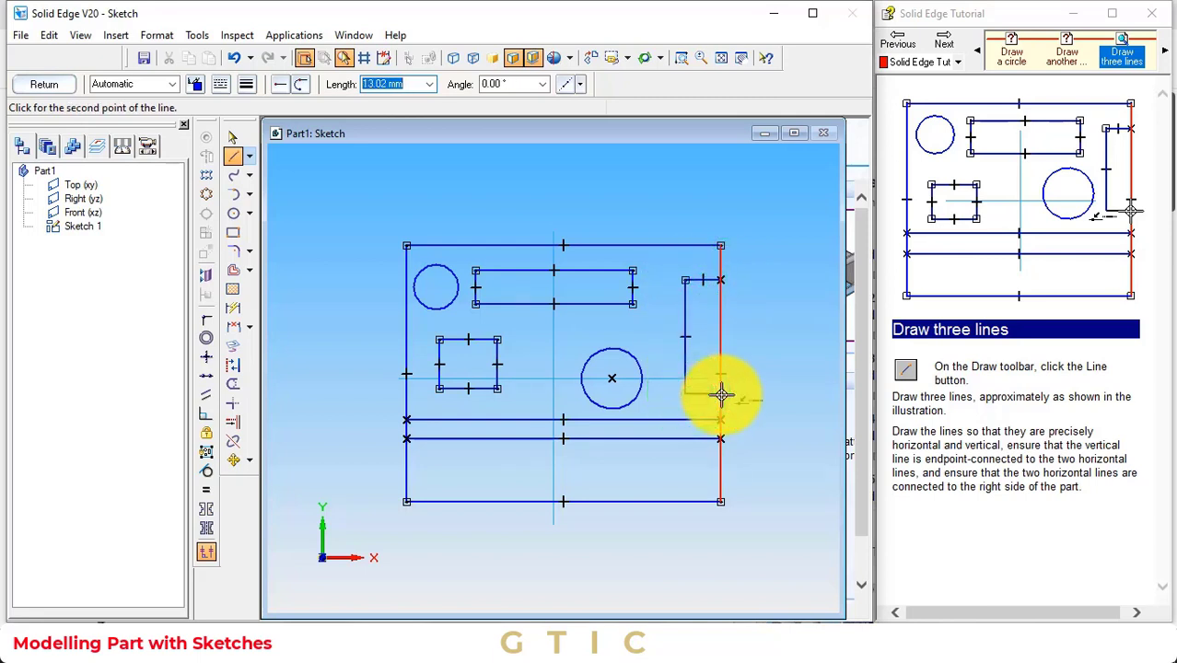
{"action": "left_click", "coordinate": [722, 394]}
{"action": "key", "text": "Escape"}
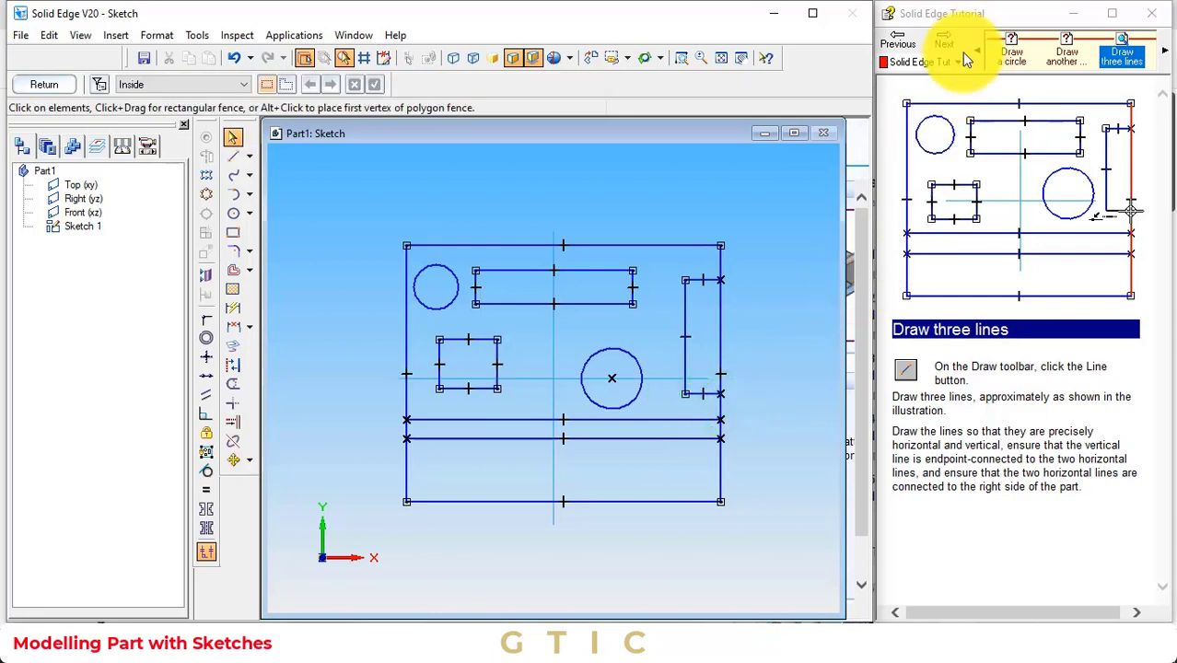
Close the sketch view and finish the sketch feature.
{"action": "left_click", "coordinate": [955, 48]}
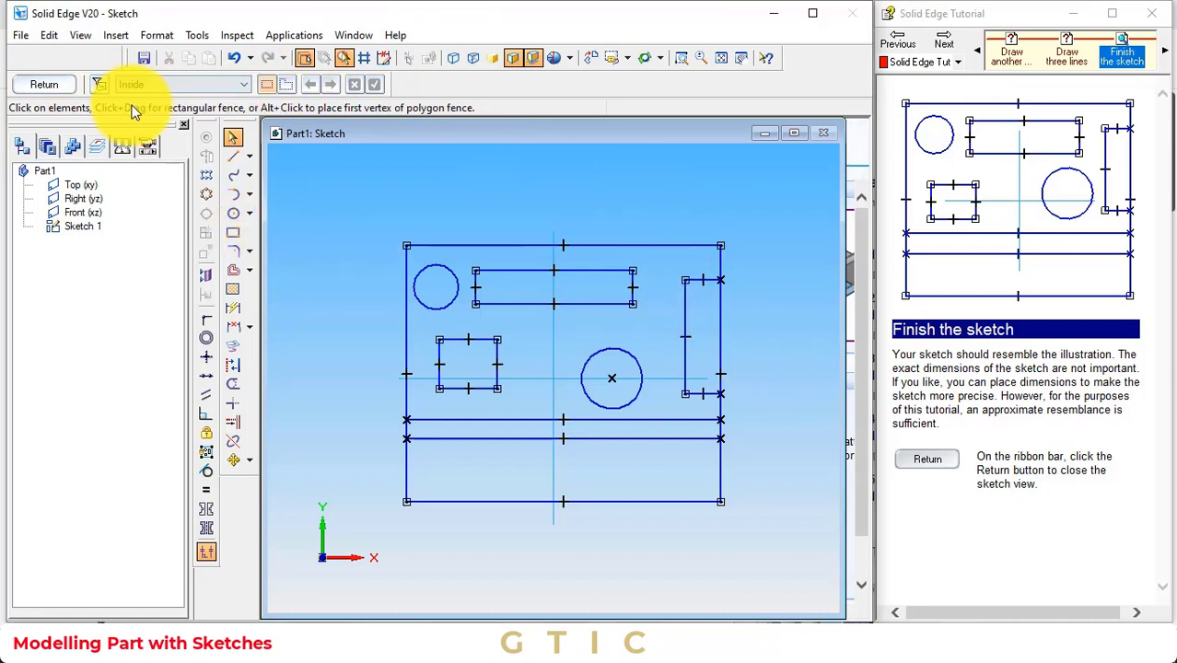
{"action": "left_click", "coordinate": [39, 85]}
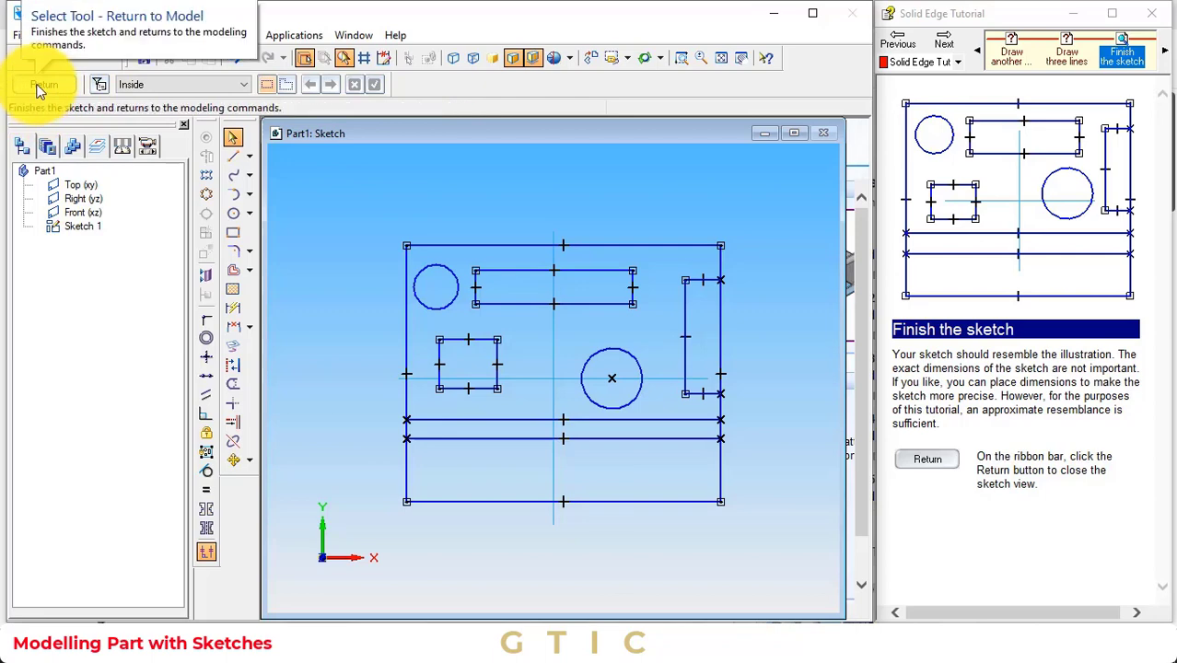
{"action": "left_click", "coordinate": [38, 85]}
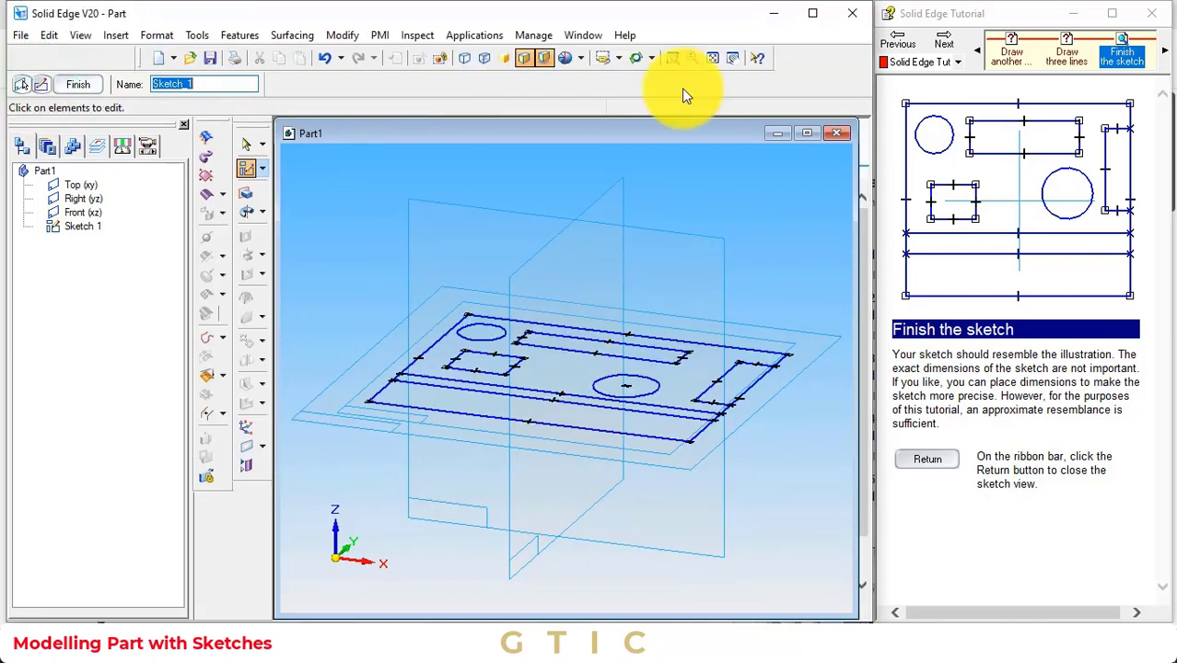
{"action": "left_click", "coordinate": [939, 47]}
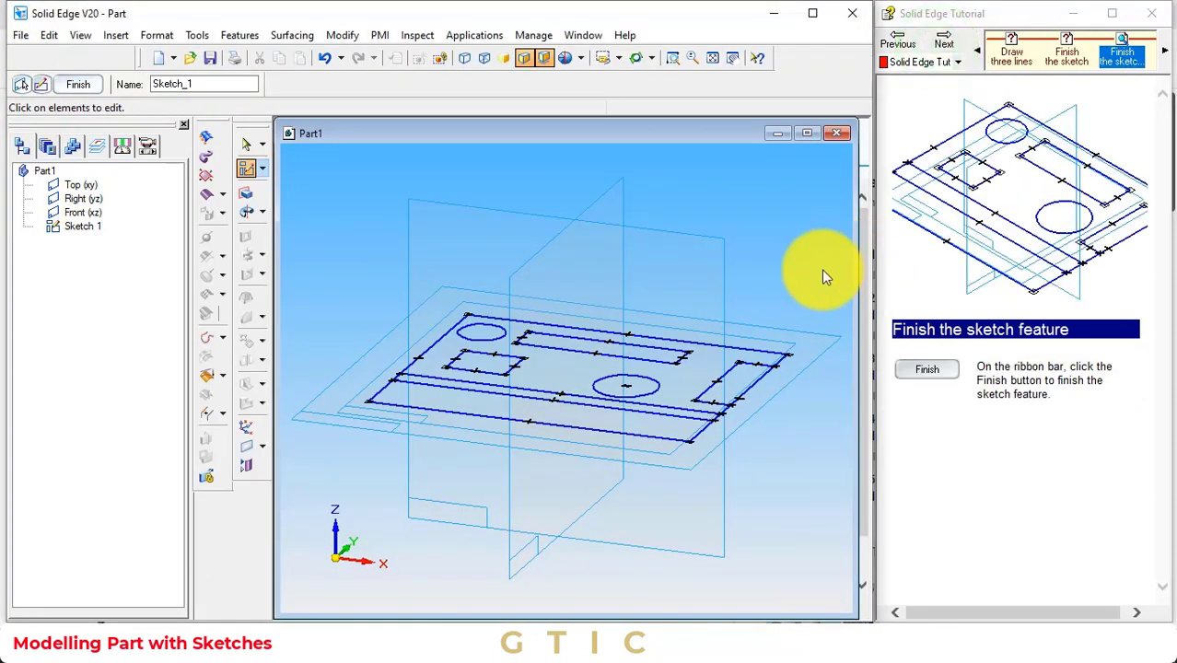
{"action": "left_click", "coordinate": [75, 85]}
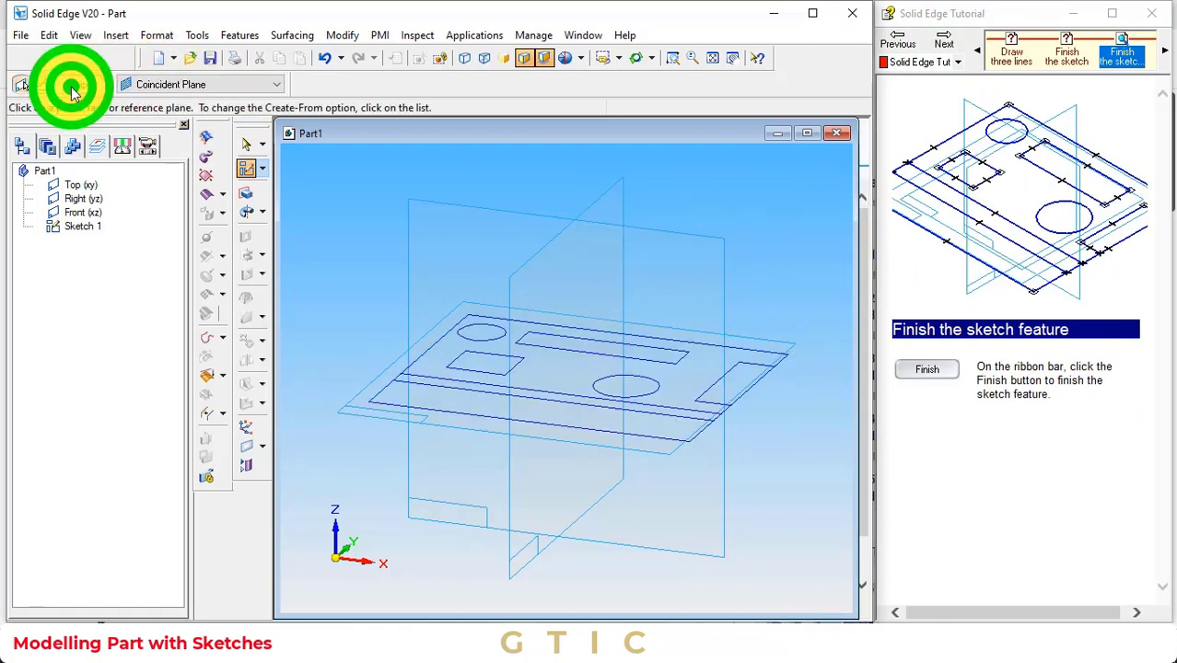
Save the part as Part 4.par in the solid edge toutoutrials folder.
{"action": "left_click", "coordinate": [944, 44]}
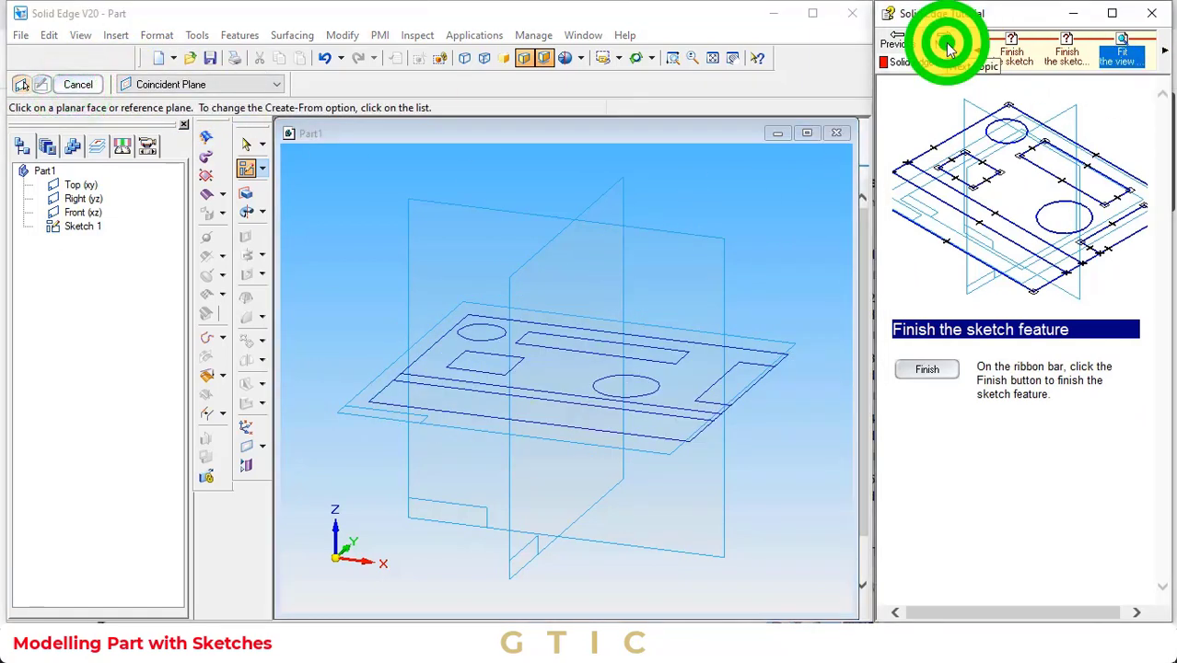
{"action": "left_click", "coordinate": [28, 39]}
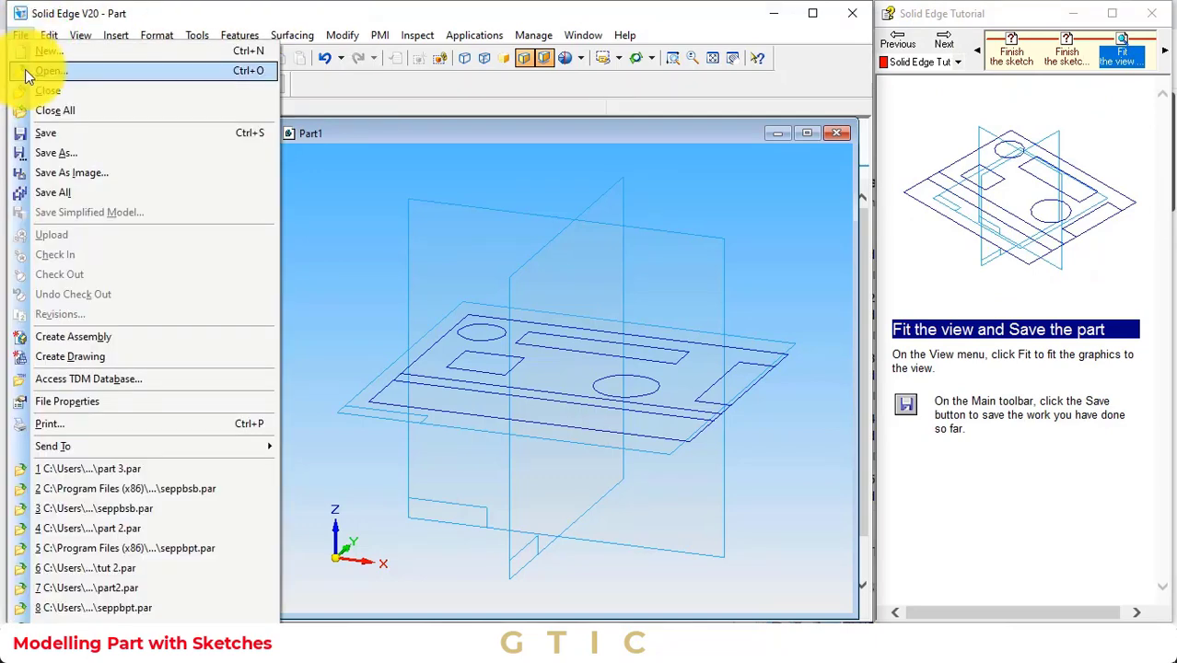
{"action": "left_click", "coordinate": [61, 152]}
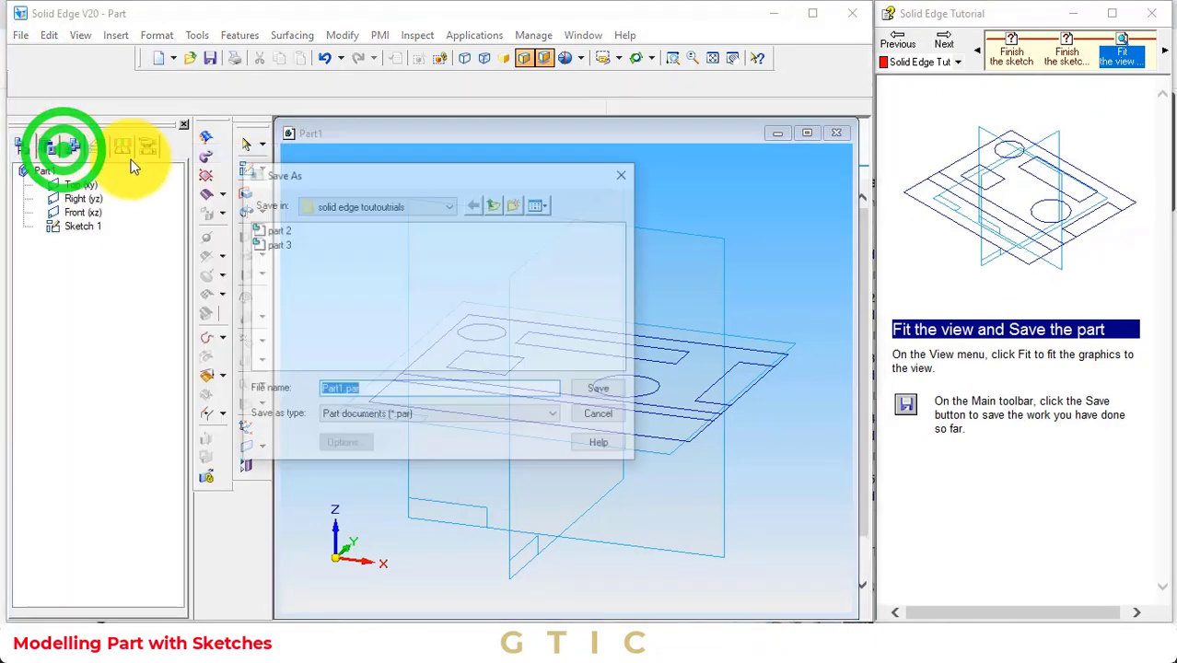
{"action": "left_click", "coordinate": [340, 391]}
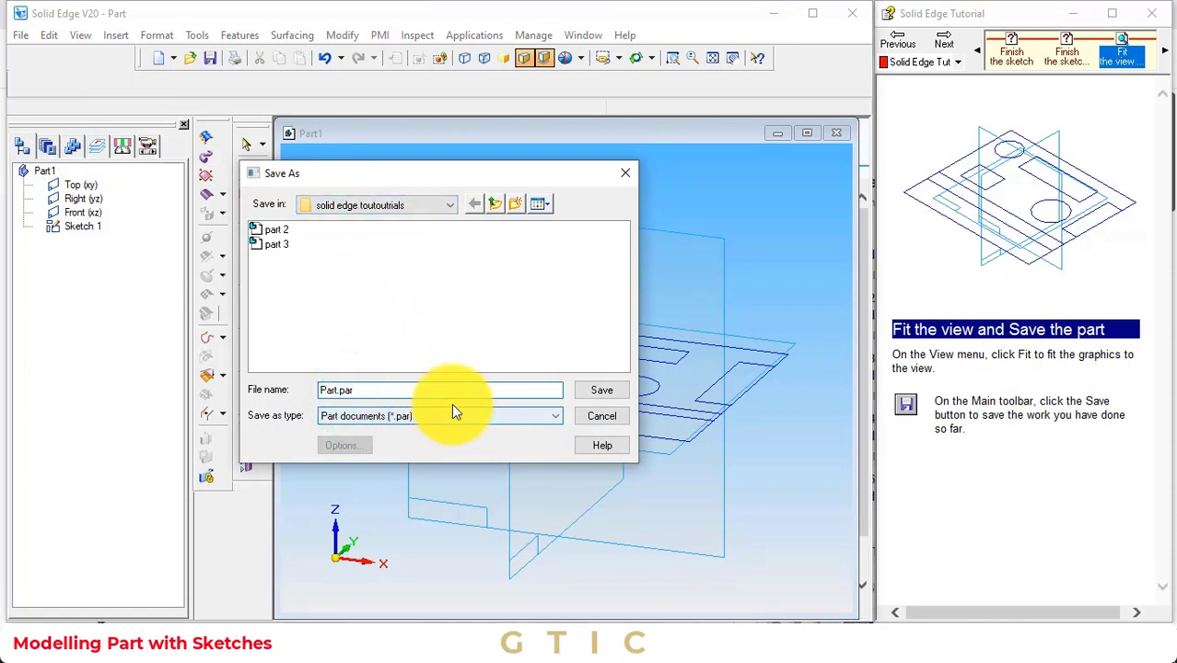
{"action": "type", "text": "4"}
{"action": "left_click", "coordinate": [602, 393]}
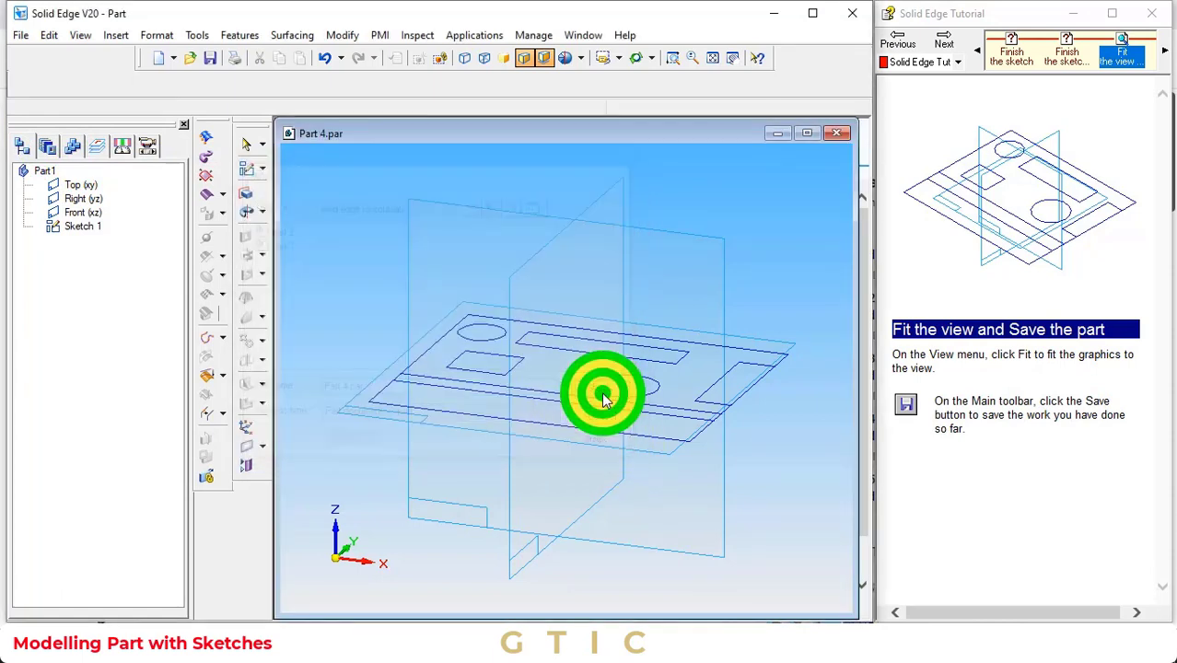
Start a protrusion with the Select from Sketch option and try to select the sketch's outer rectangle as its profile.
{"action": "left_click", "coordinate": [949, 43]}
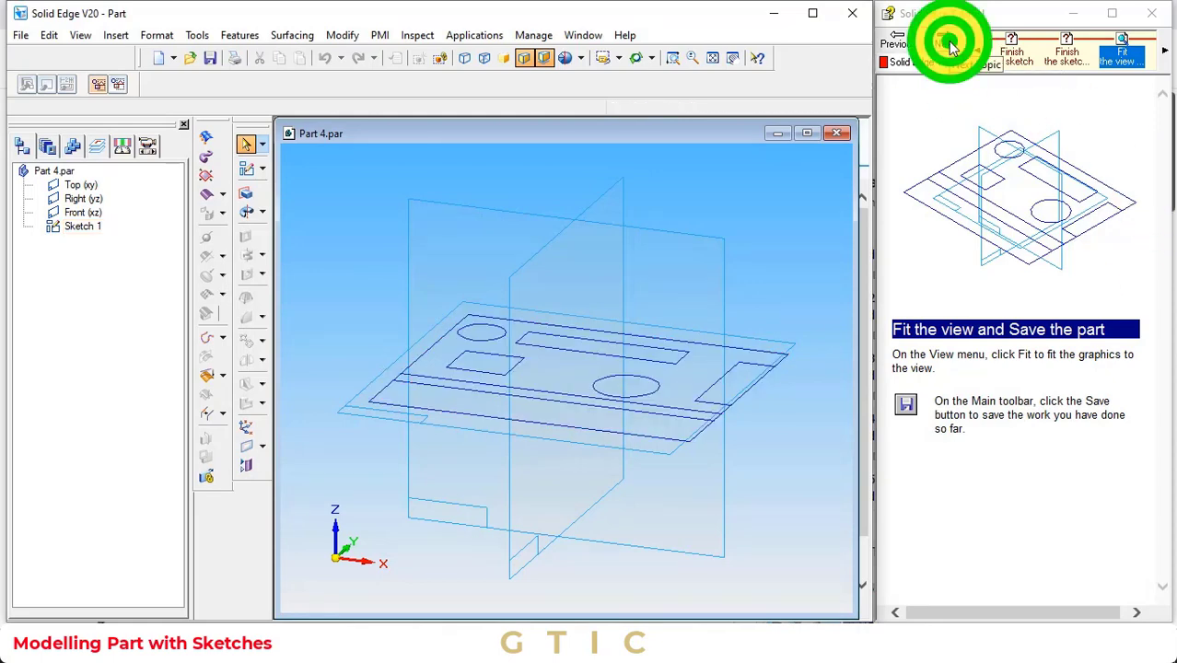
{"action": "left_click", "coordinate": [239, 195]}
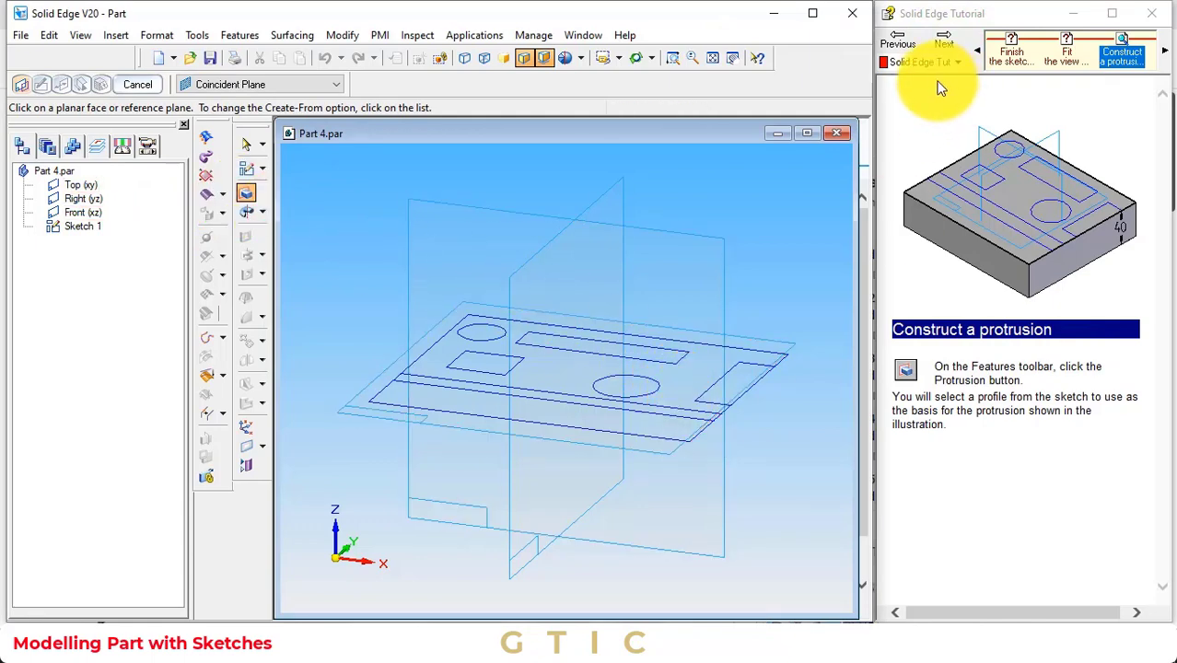
{"action": "left_click", "coordinate": [944, 46]}
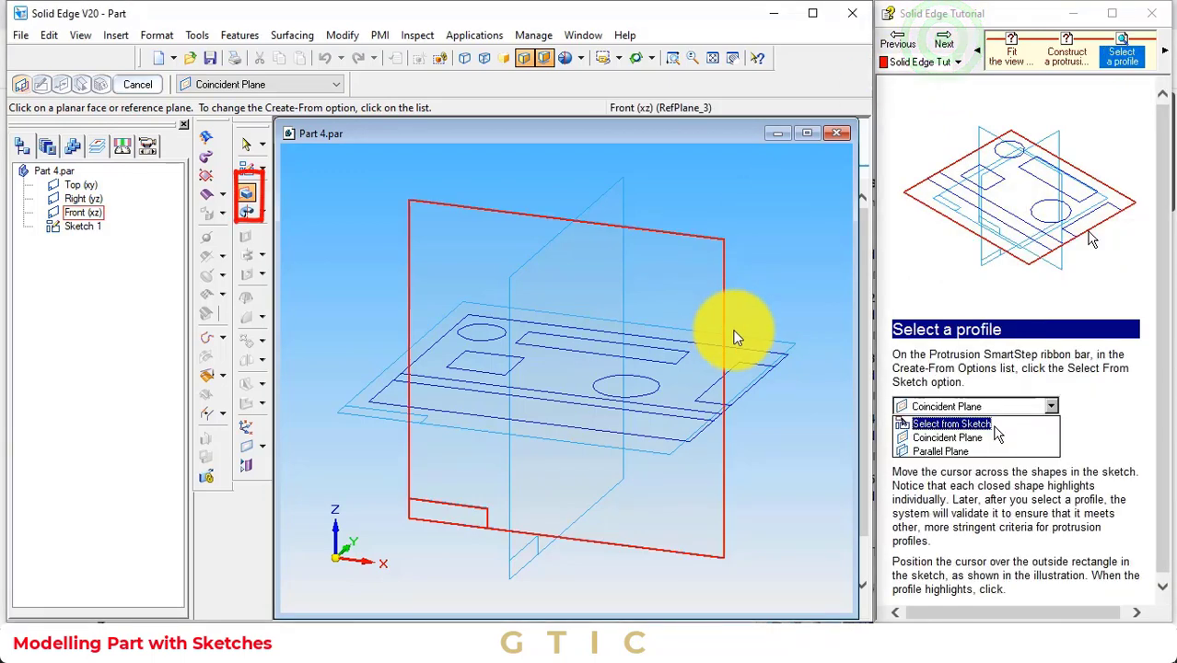
{"action": "left_click", "coordinate": [334, 84]}
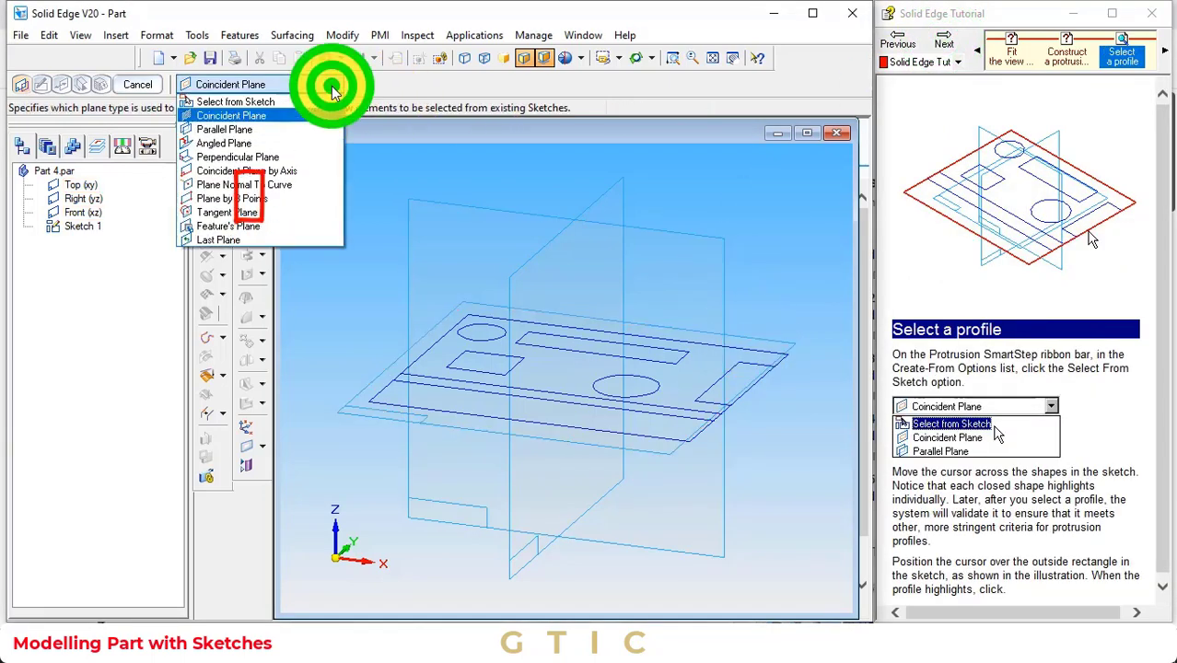
{"action": "left_click", "coordinate": [296, 103]}
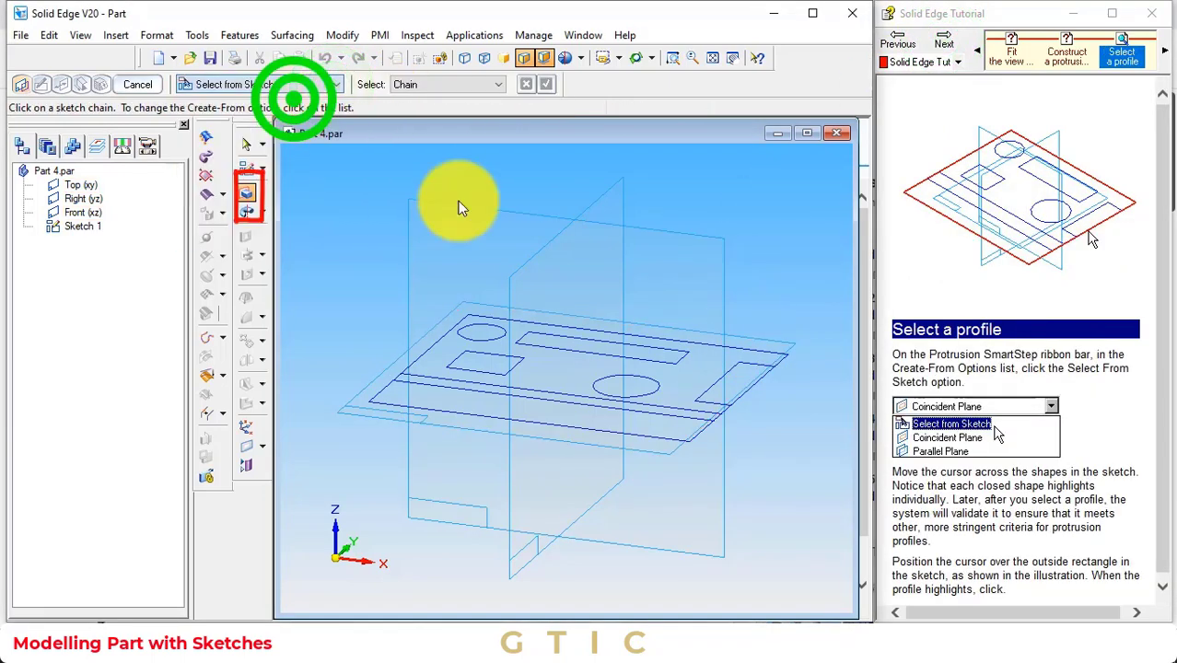
{"action": "left_click", "coordinate": [779, 361]}
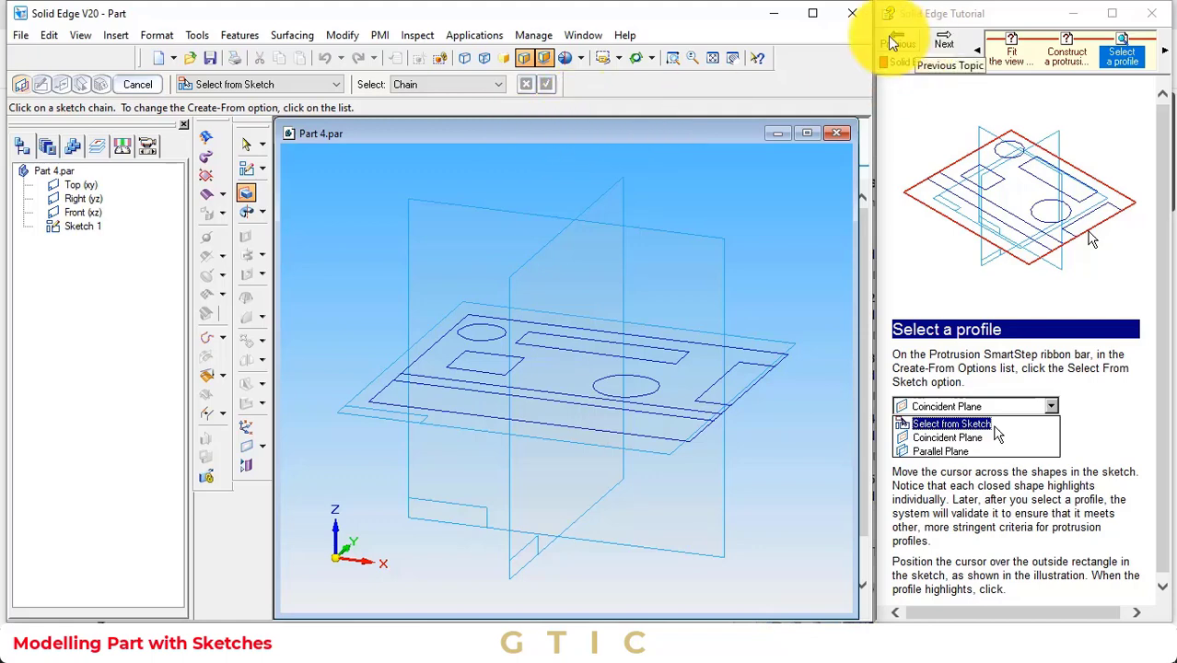
{"action": "left_click", "coordinate": [935, 42]}
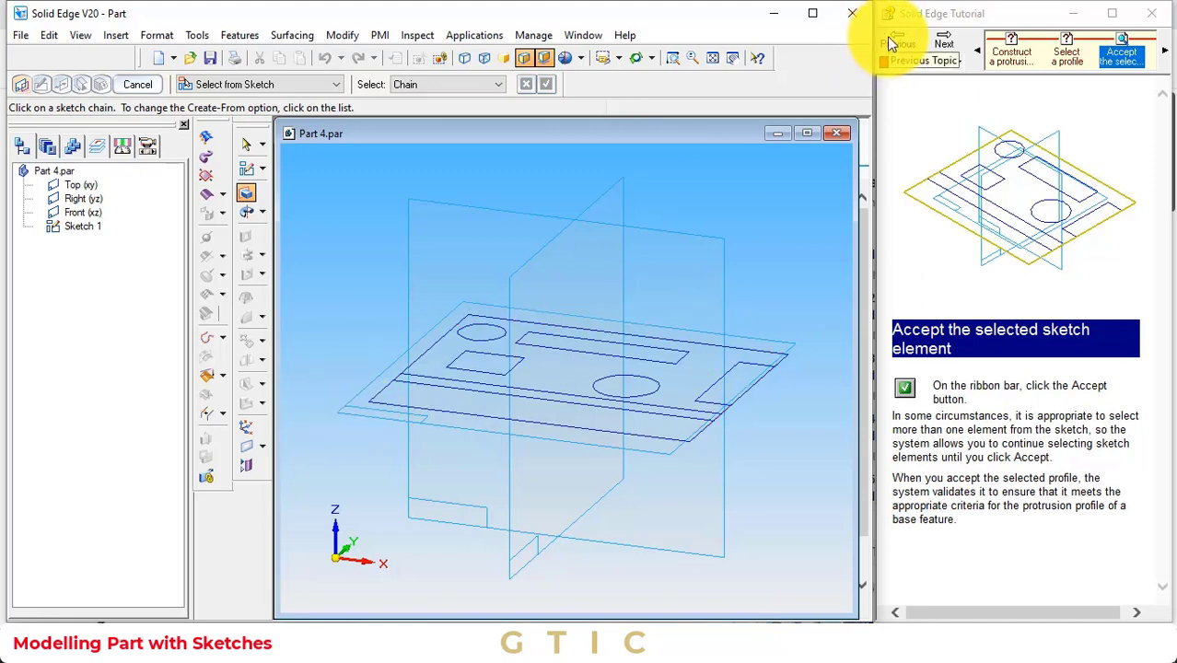
{"action": "left_click", "coordinate": [306, 83]}
{"action": "left_click", "coordinate": [258, 117]}
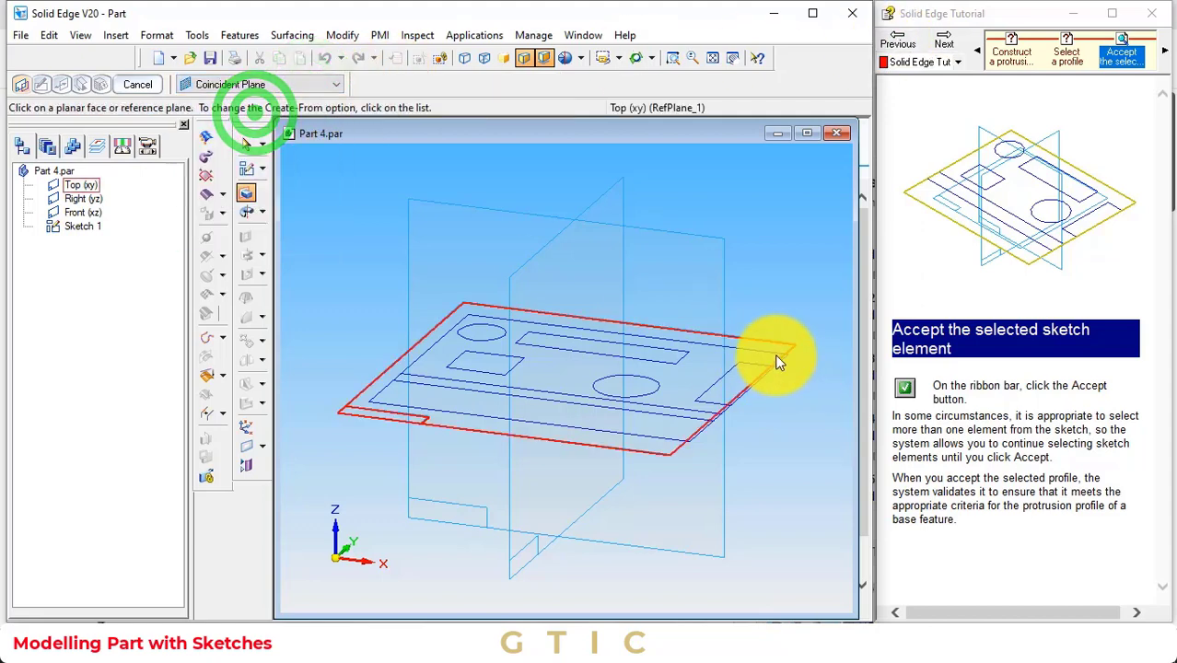
{"action": "left_click", "coordinate": [786, 352]}
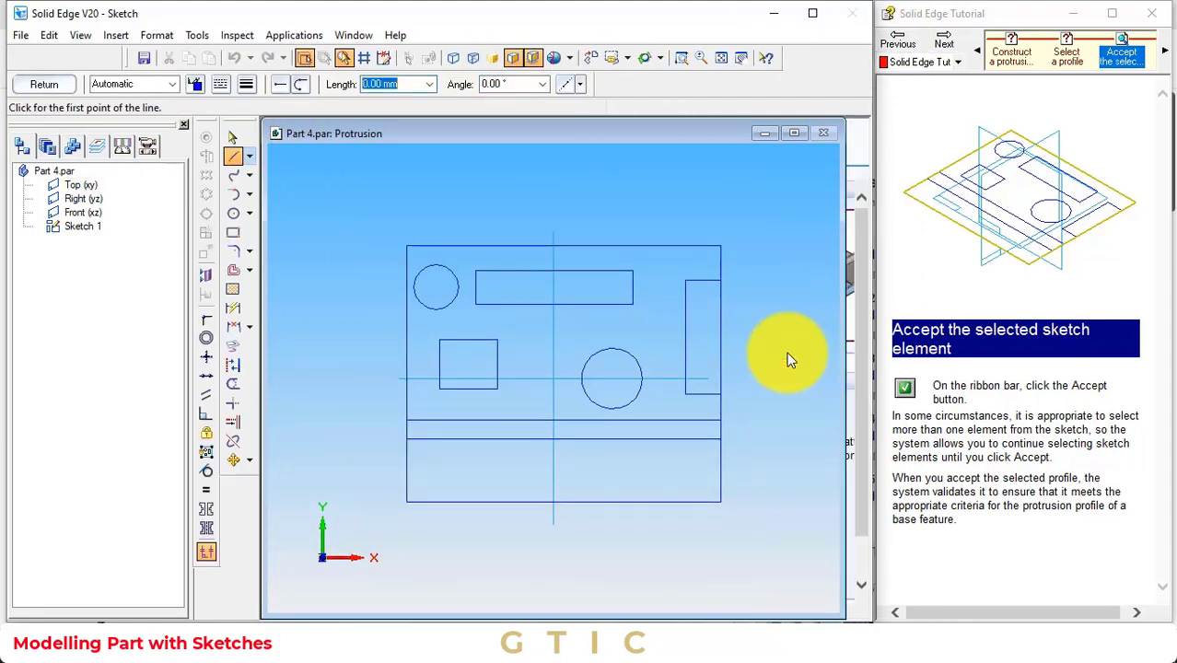
{"action": "left_click", "coordinate": [26, 84]}
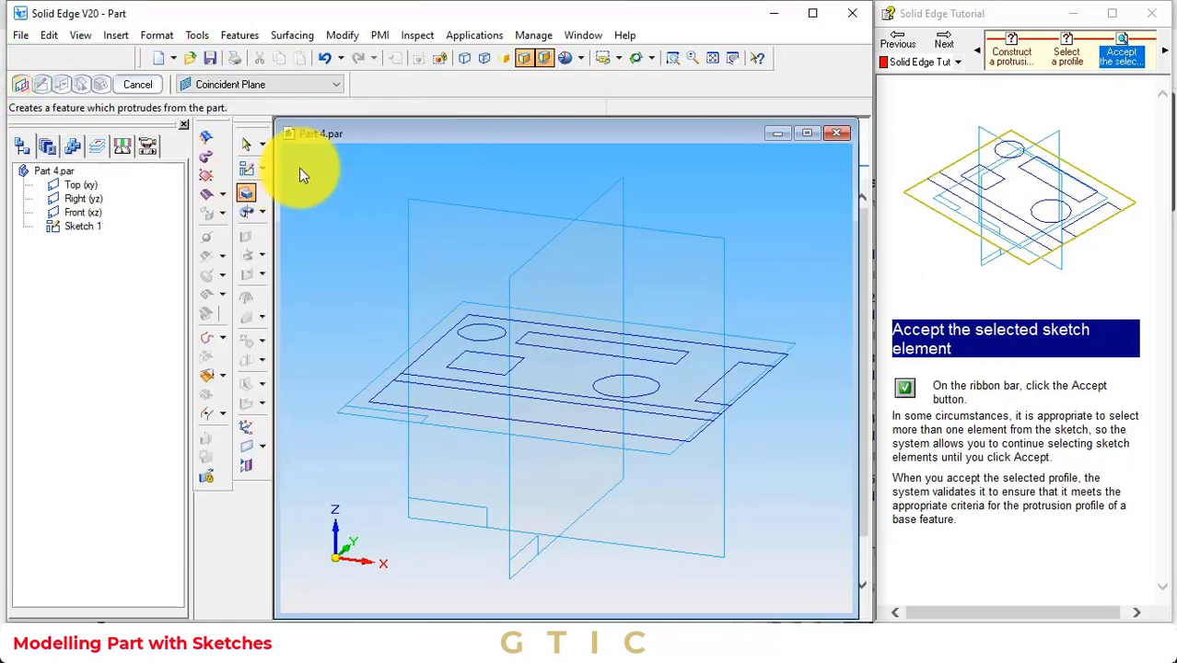
Set the protrusion to Select from Sketch and accept the outer rectangle chain as its profile.
{"action": "left_click", "coordinate": [293, 86]}
{"action": "left_click", "coordinate": [267, 101]}
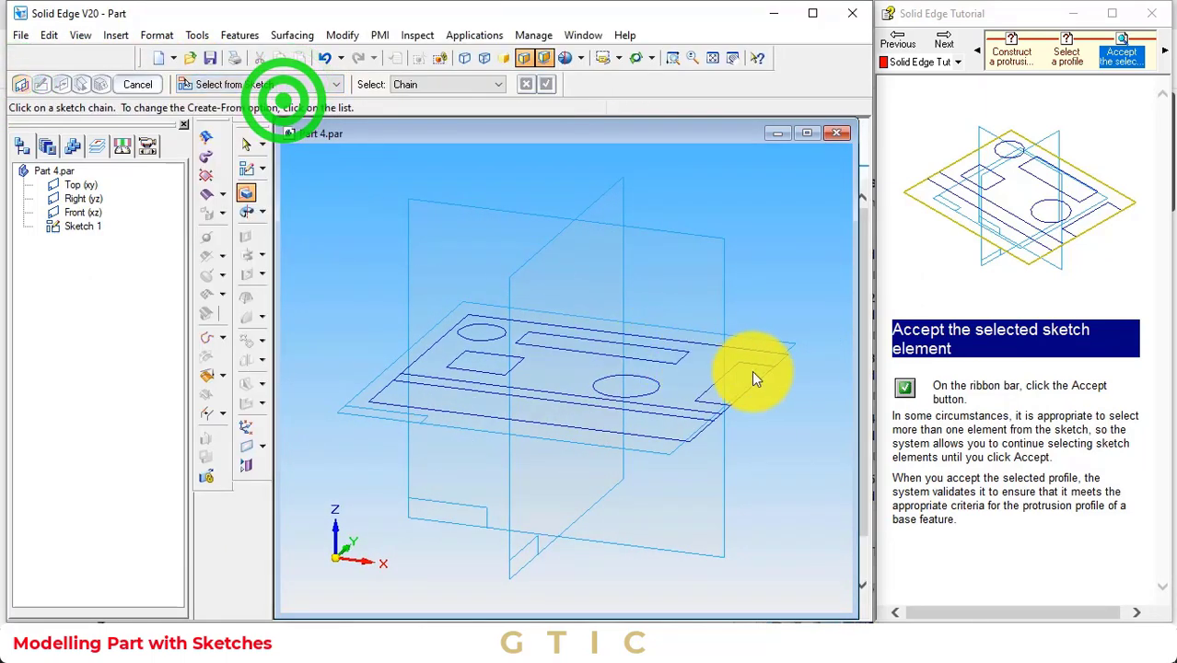
{"action": "left_click", "coordinate": [776, 349]}
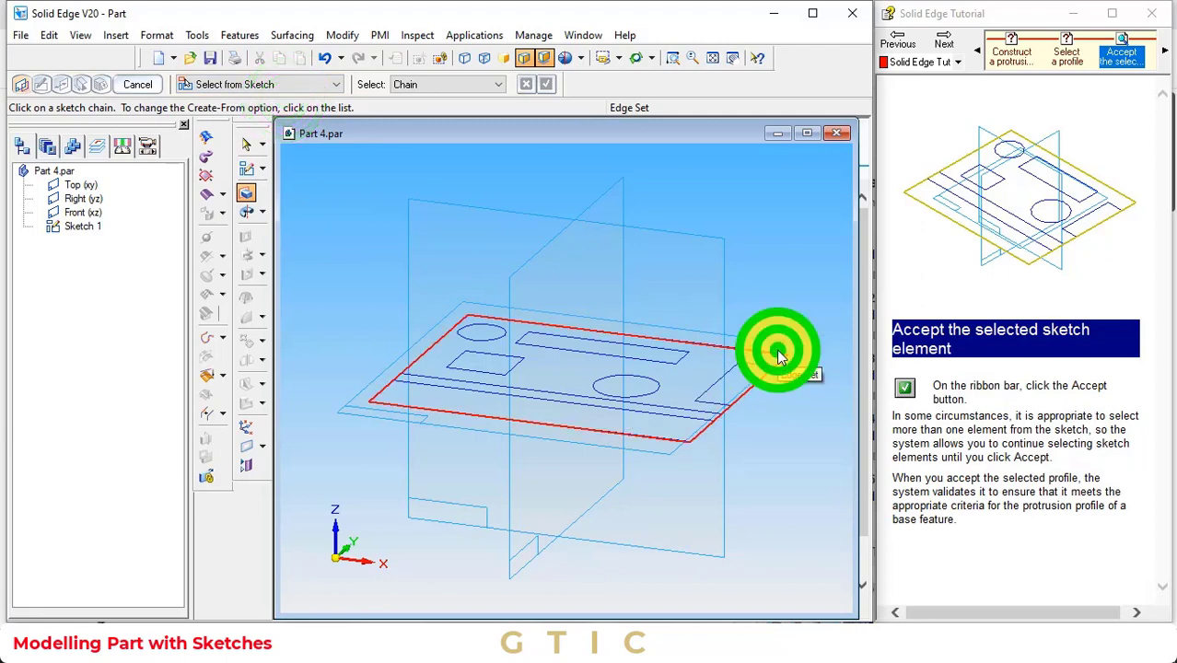
{"action": "left_click", "coordinate": [547, 84]}
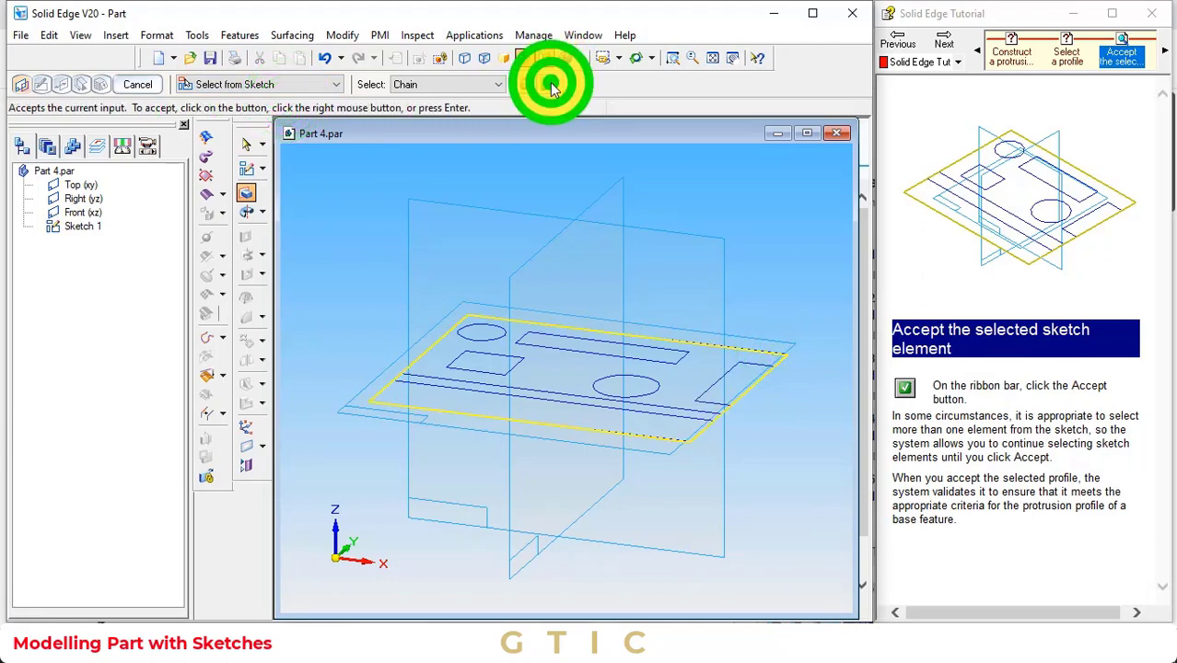
Extrude the outer rectangle with a distance of 40 mm below the sketch plane and finish the protrusion.
{"action": "left_click", "coordinate": [956, 39]}
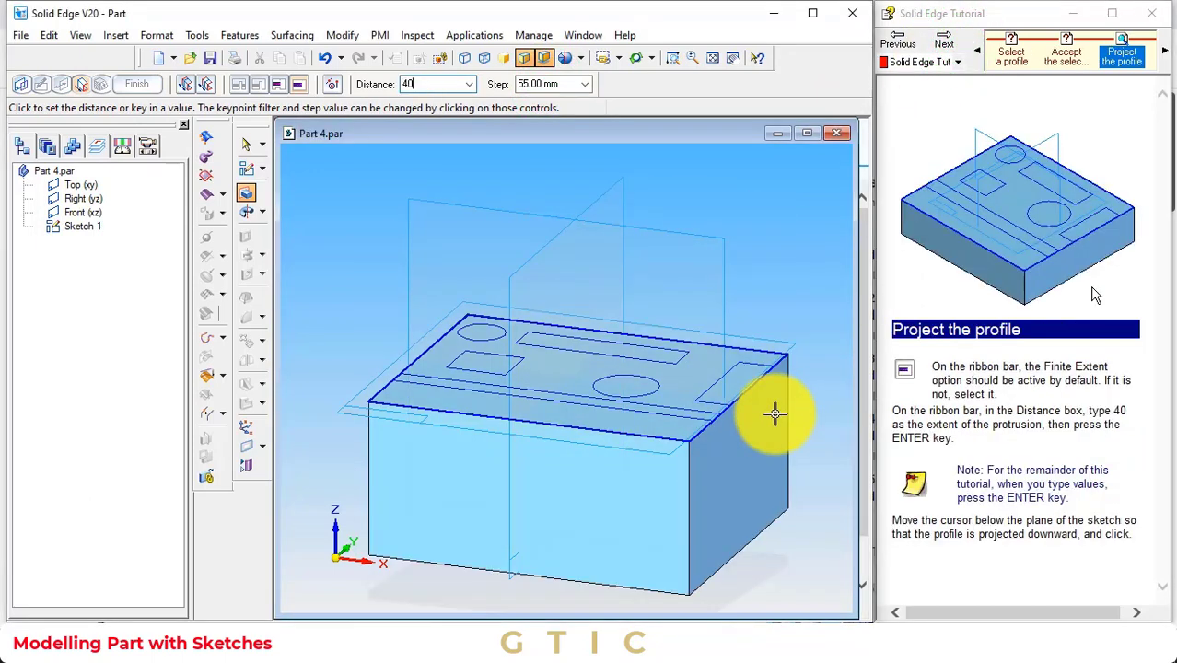
{"action": "key", "text": "Return"}
{"action": "left_click", "coordinate": [784, 348]}
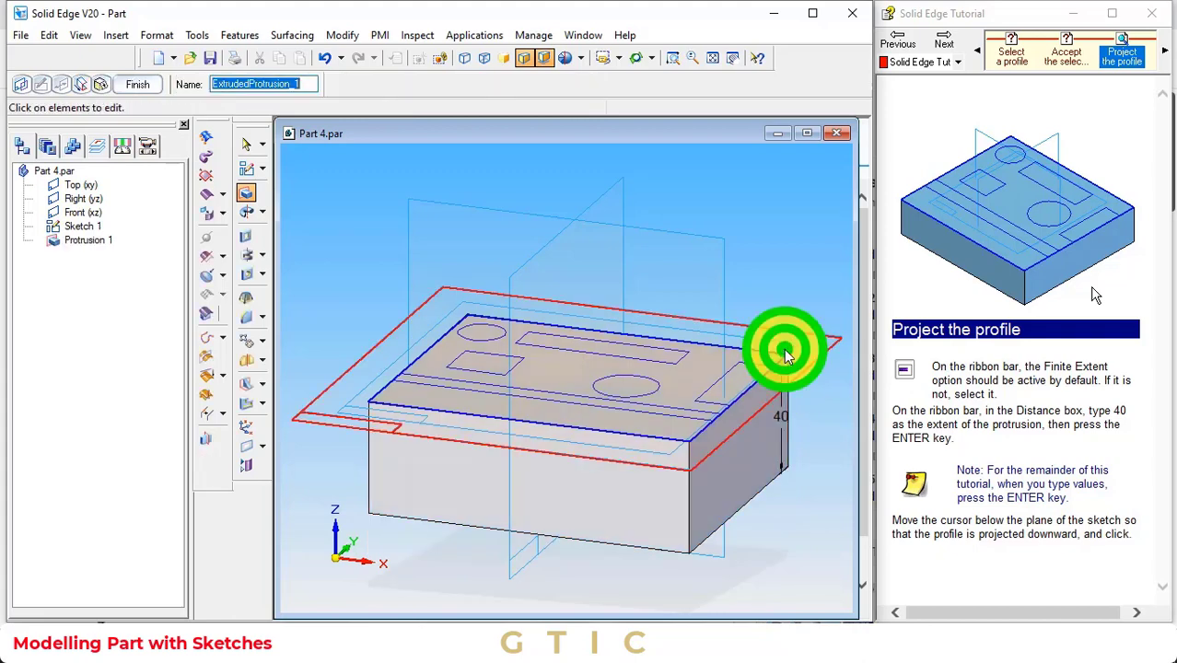
{"action": "left_click", "coordinate": [944, 39]}
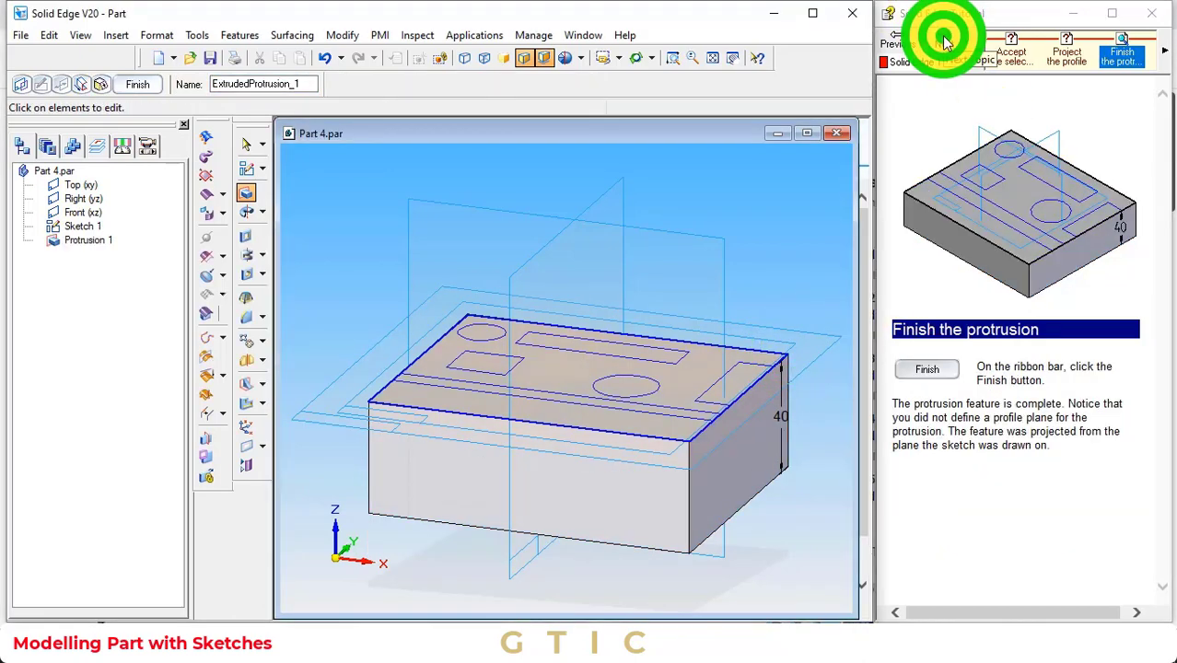
{"action": "left_click", "coordinate": [137, 83]}
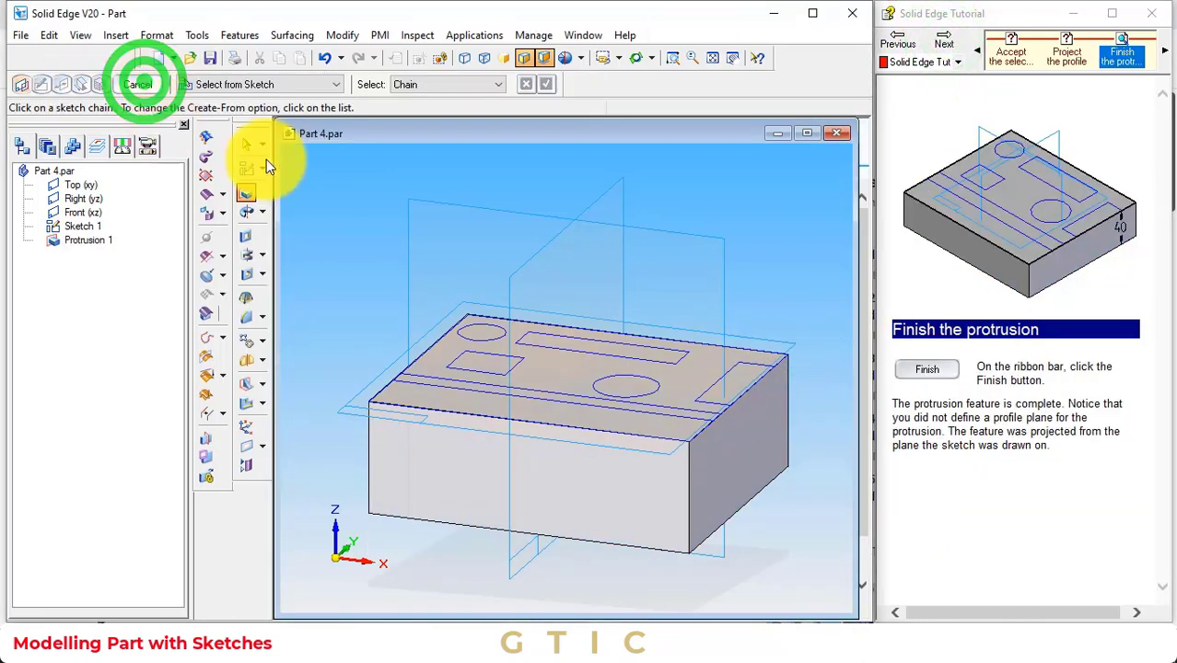
Start a cutout with the Select from Sketch option and accept the rear of the two long parallel sketch lines as its open profile.
{"action": "left_click", "coordinate": [955, 44]}
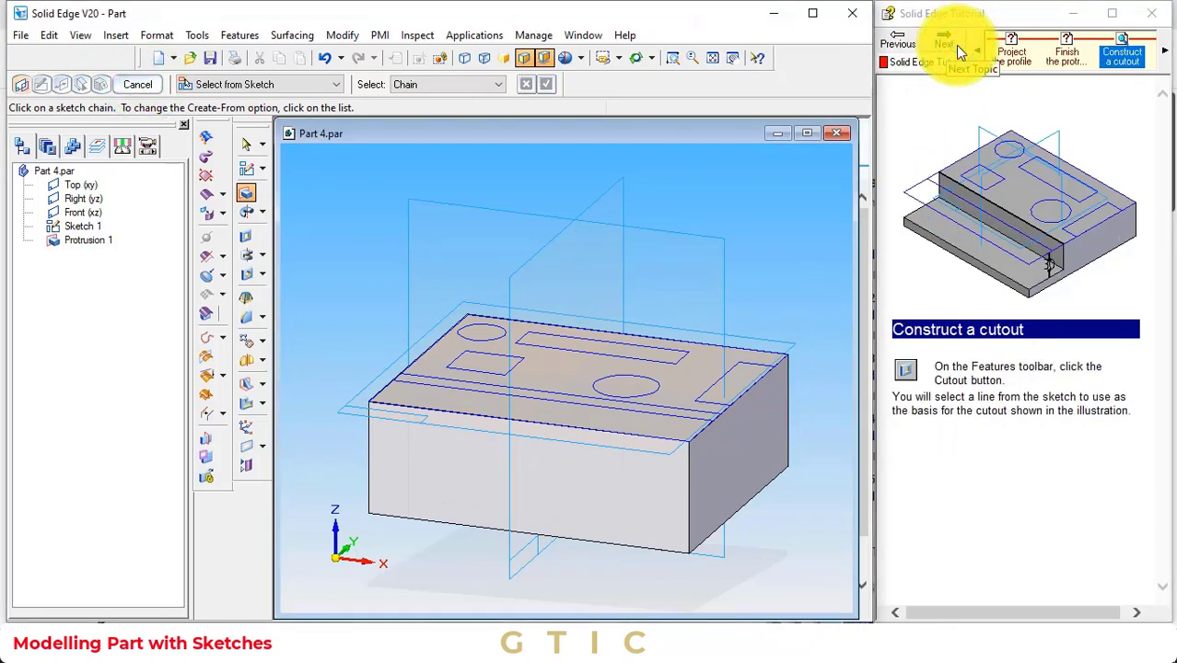
{"action": "left_click", "coordinate": [251, 235]}
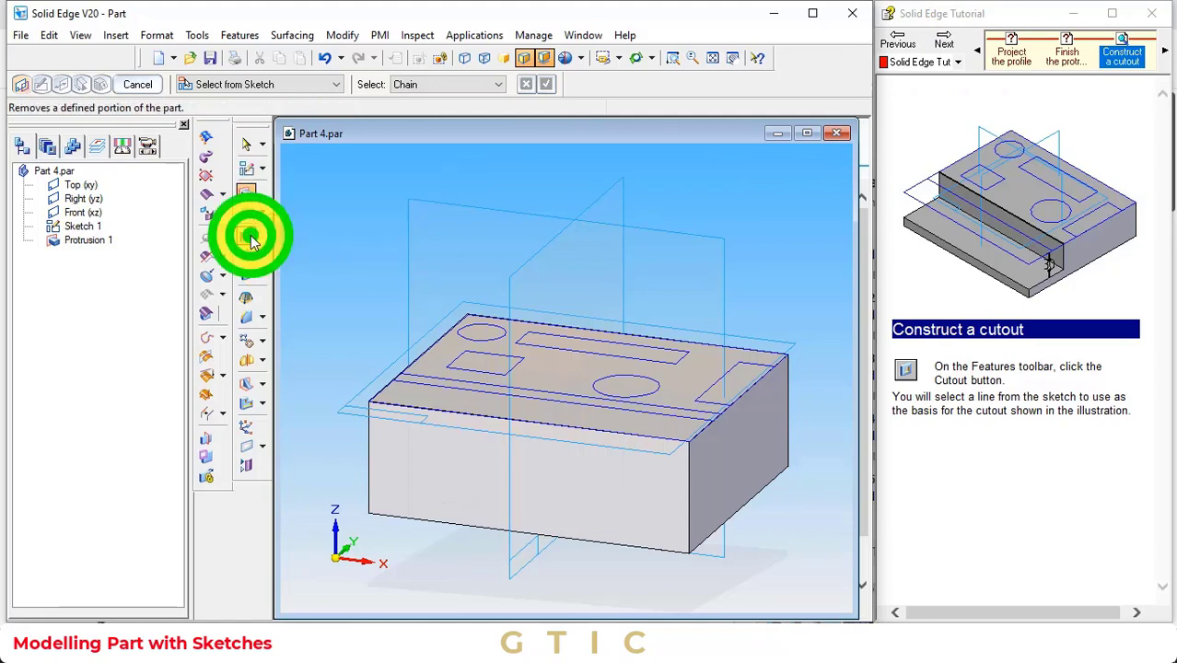
{"action": "left_click", "coordinate": [944, 42]}
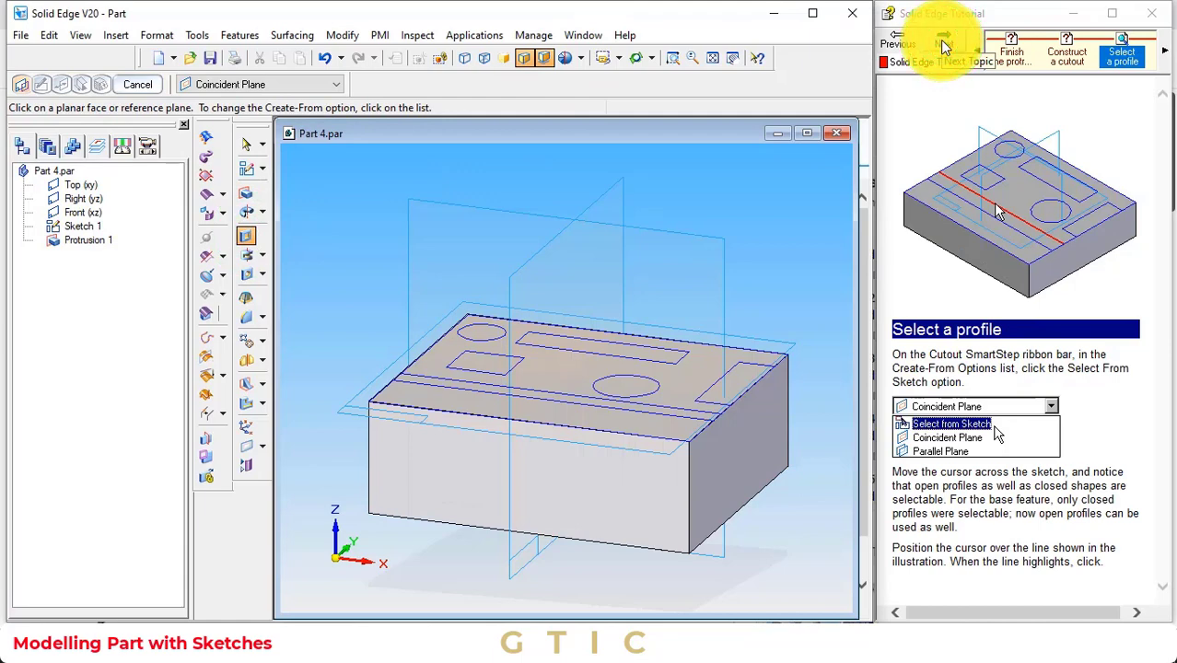
{"action": "left_click", "coordinate": [265, 84]}
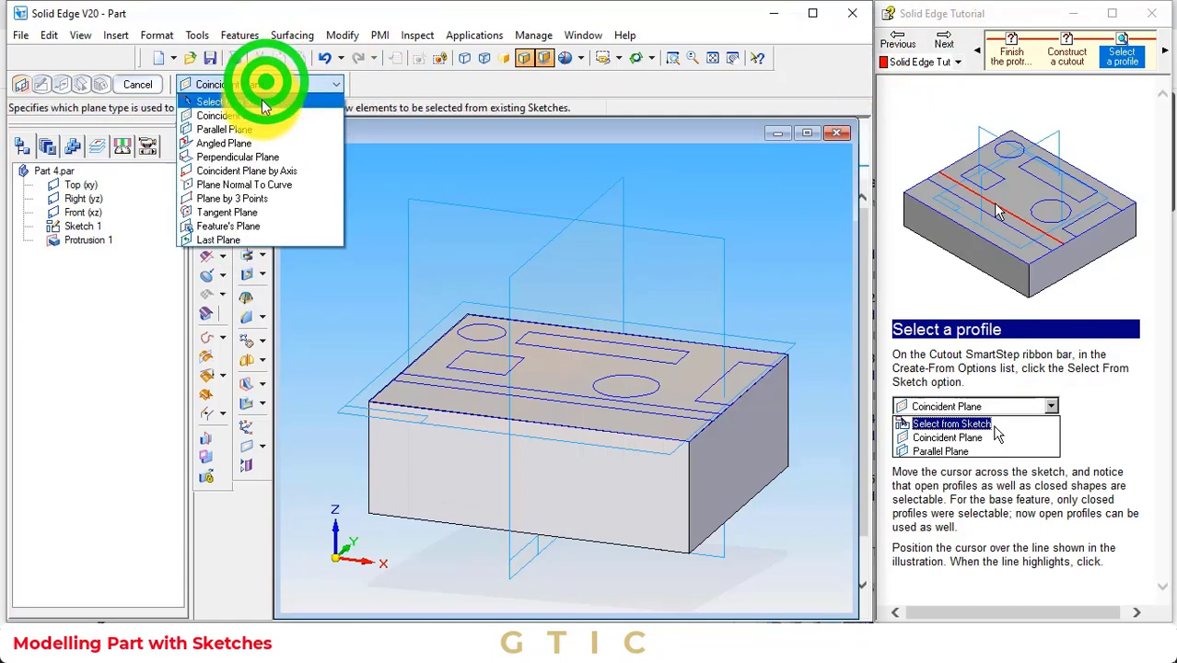
{"action": "left_click", "coordinate": [262, 103]}
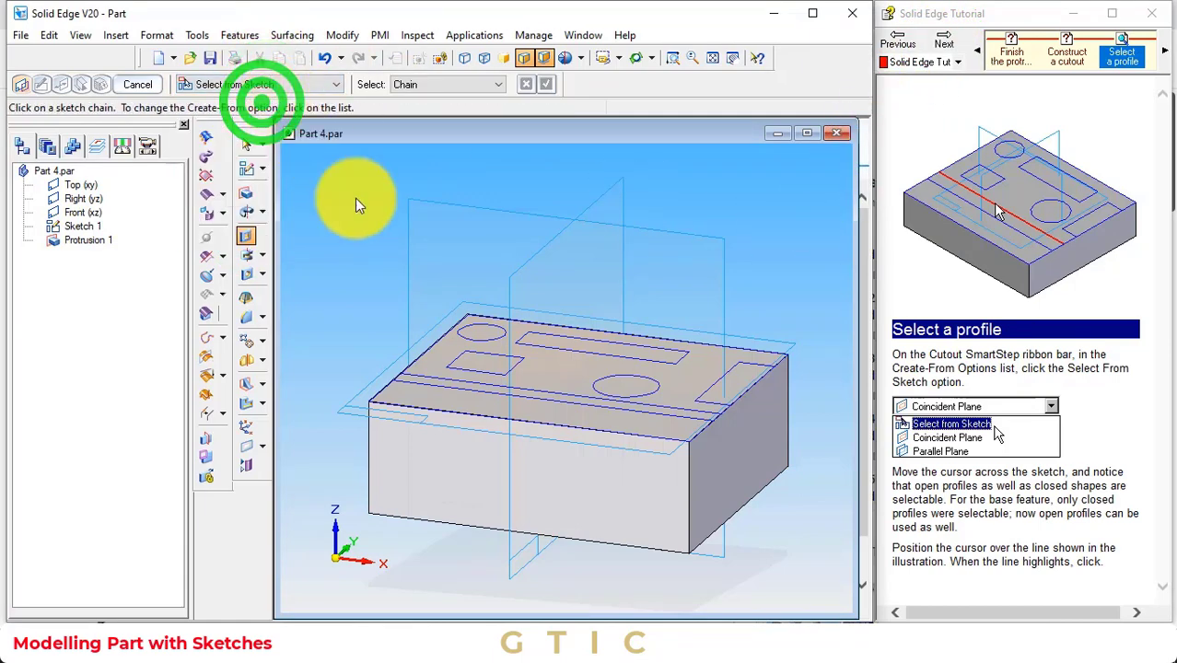
{"action": "left_click", "coordinate": [674, 409]}
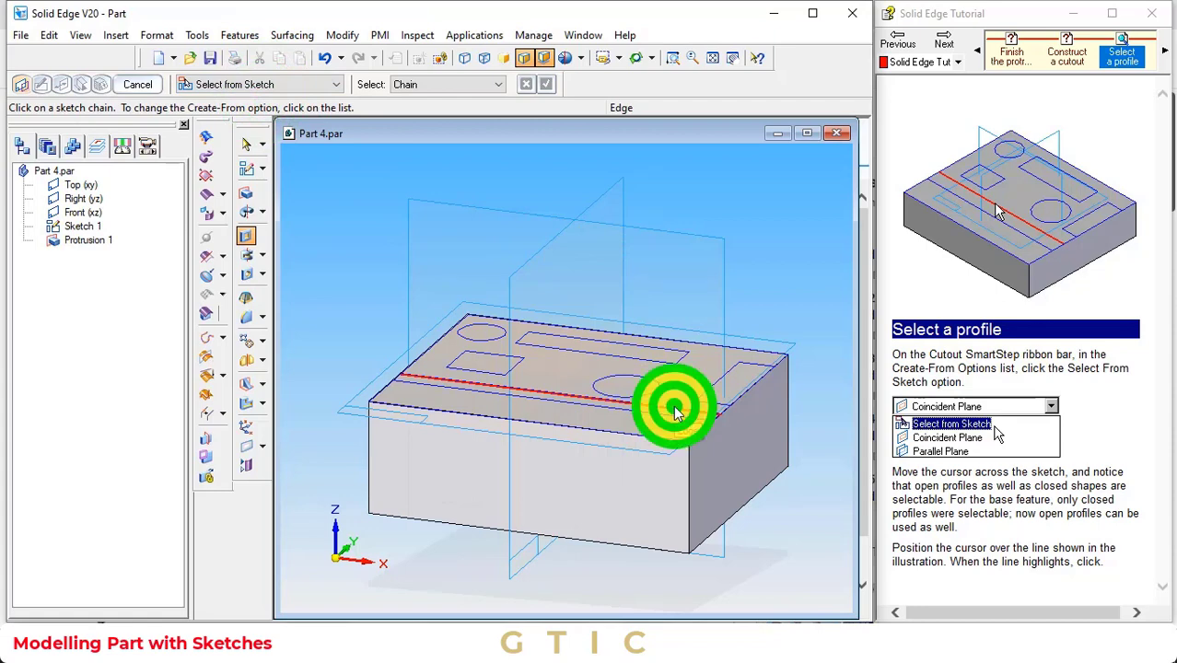
{"action": "left_click", "coordinate": [943, 46]}
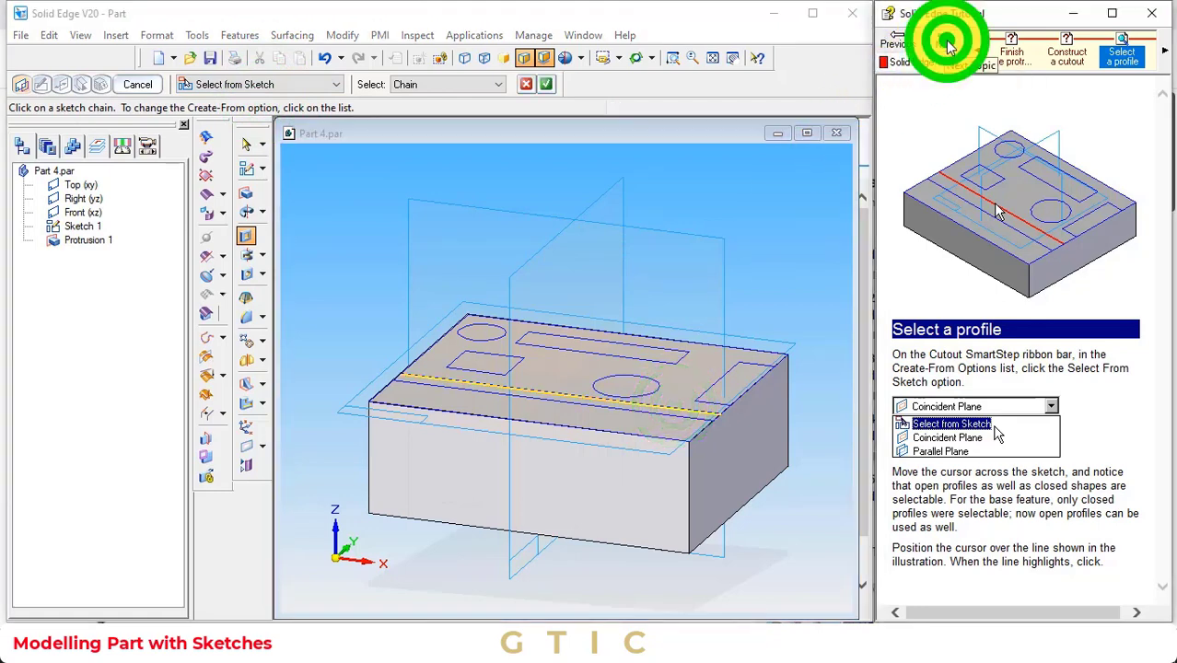
{"action": "left_click", "coordinate": [545, 83]}
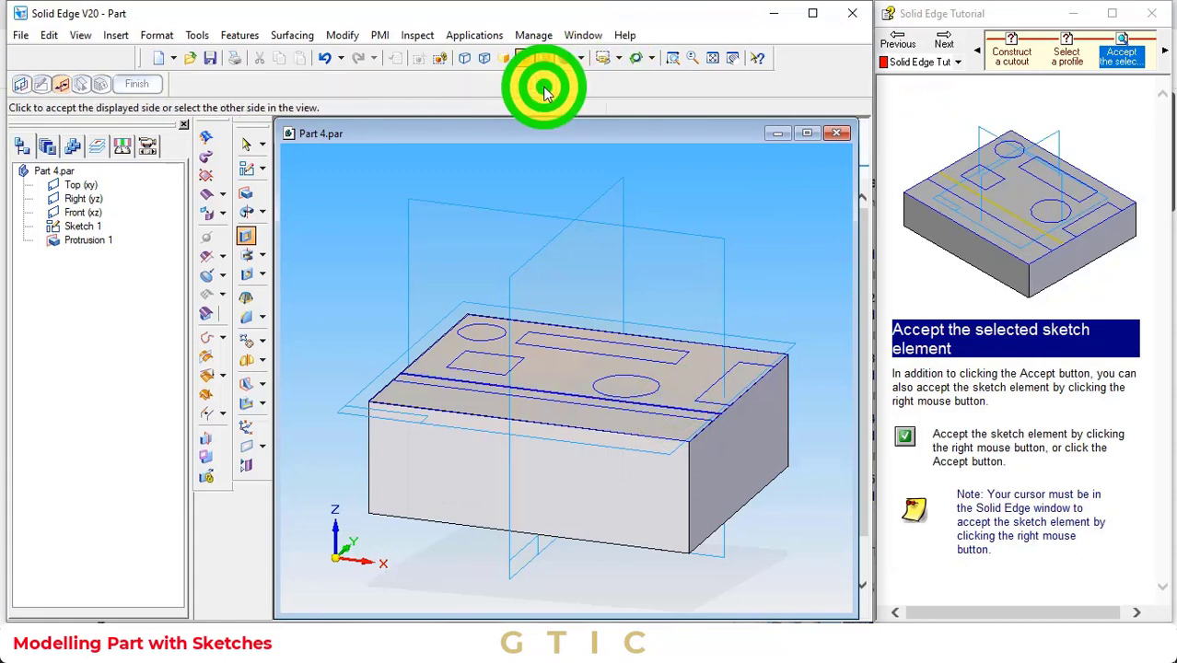
Remove the material on the front side of the profile line to 30 mm below the sketch plane and finish the cutout.
{"action": "left_click", "coordinate": [935, 42]}
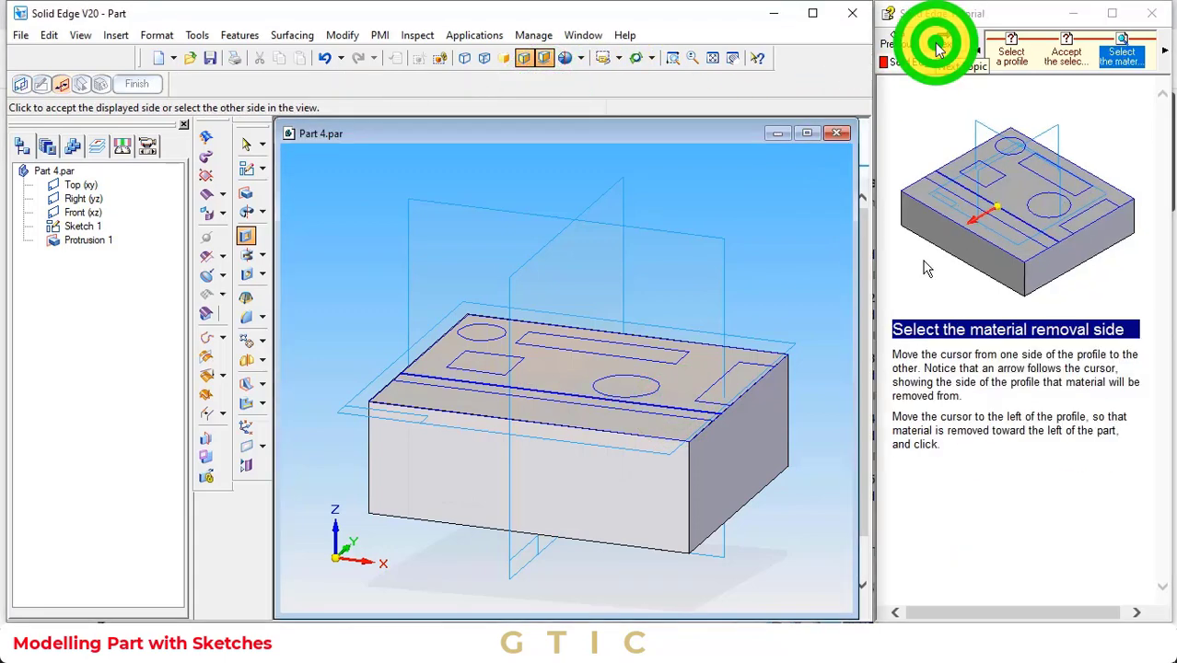
{"action": "left_click", "coordinate": [527, 404]}
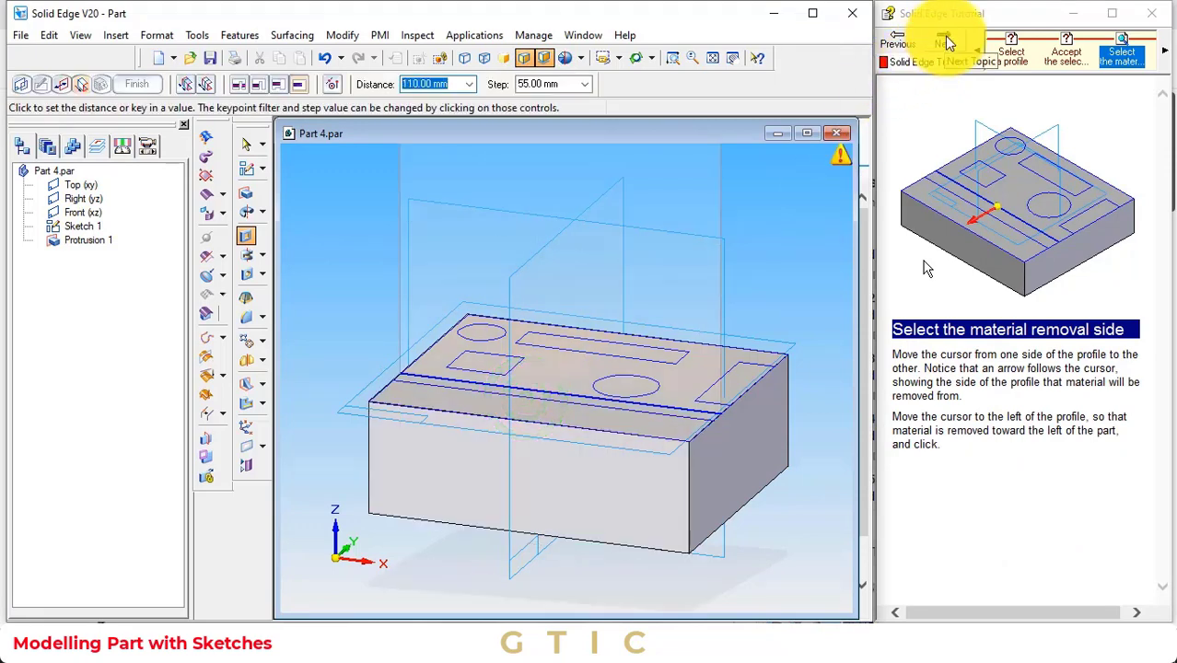
{"action": "left_click", "coordinate": [944, 42]}
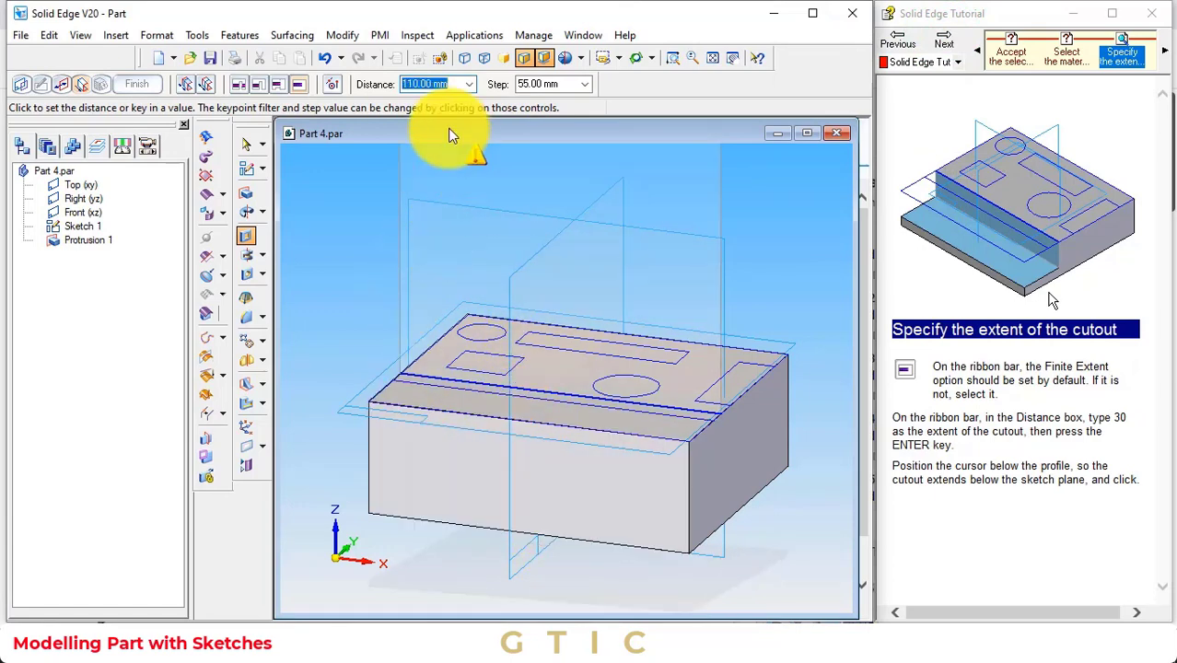
{"action": "type", "text": "3"}
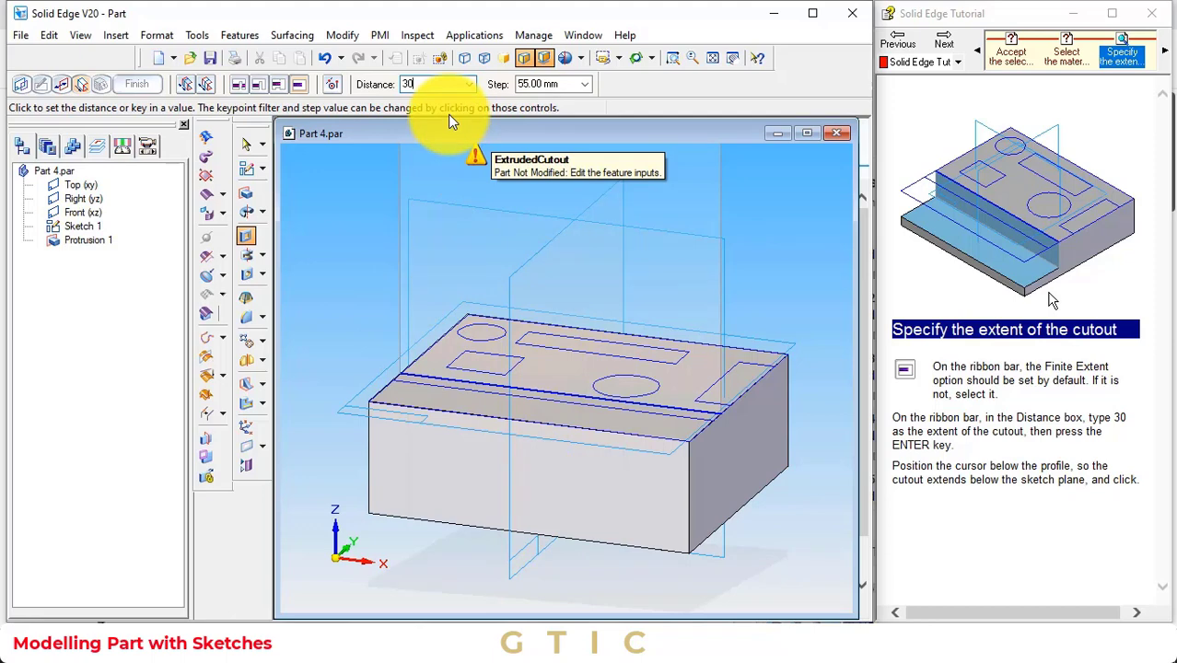
{"action": "type", "text": "0"}
{"action": "key", "text": "Return"}
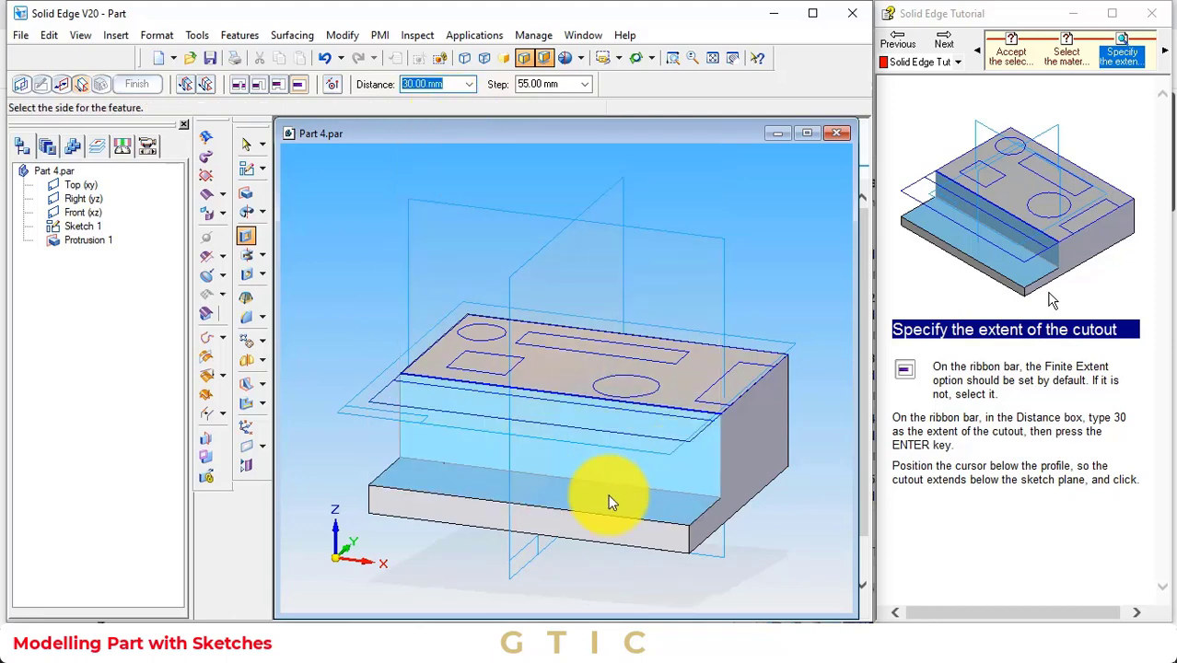
{"action": "left_click", "coordinate": [609, 501]}
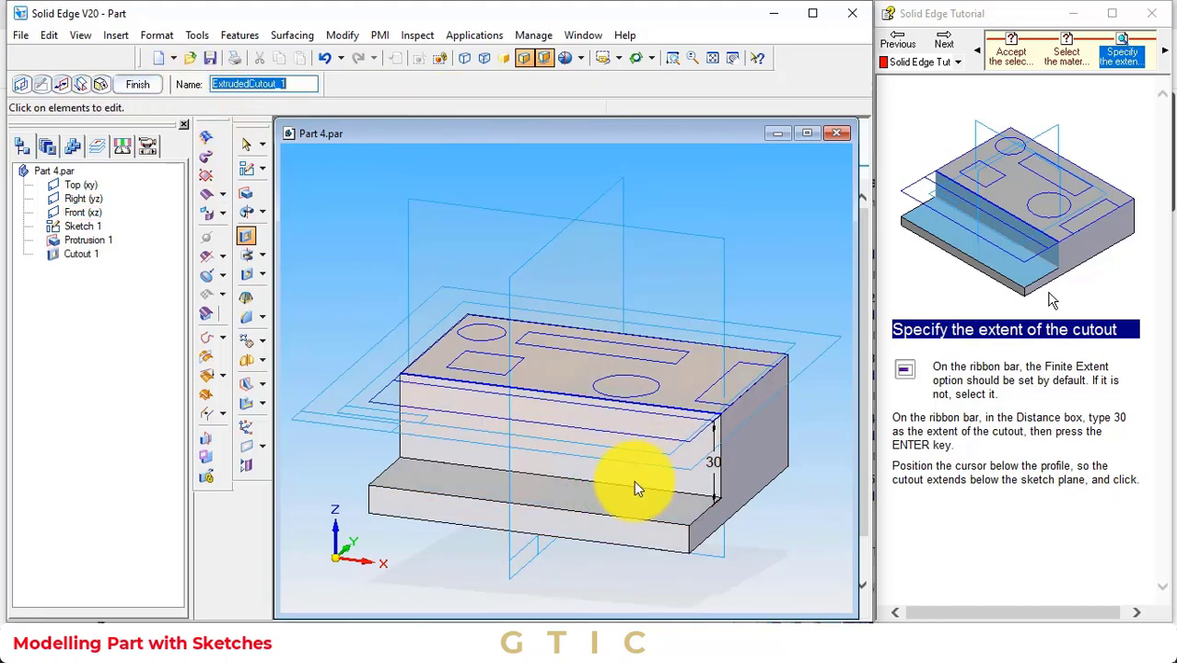
{"action": "left_click", "coordinate": [139, 84]}
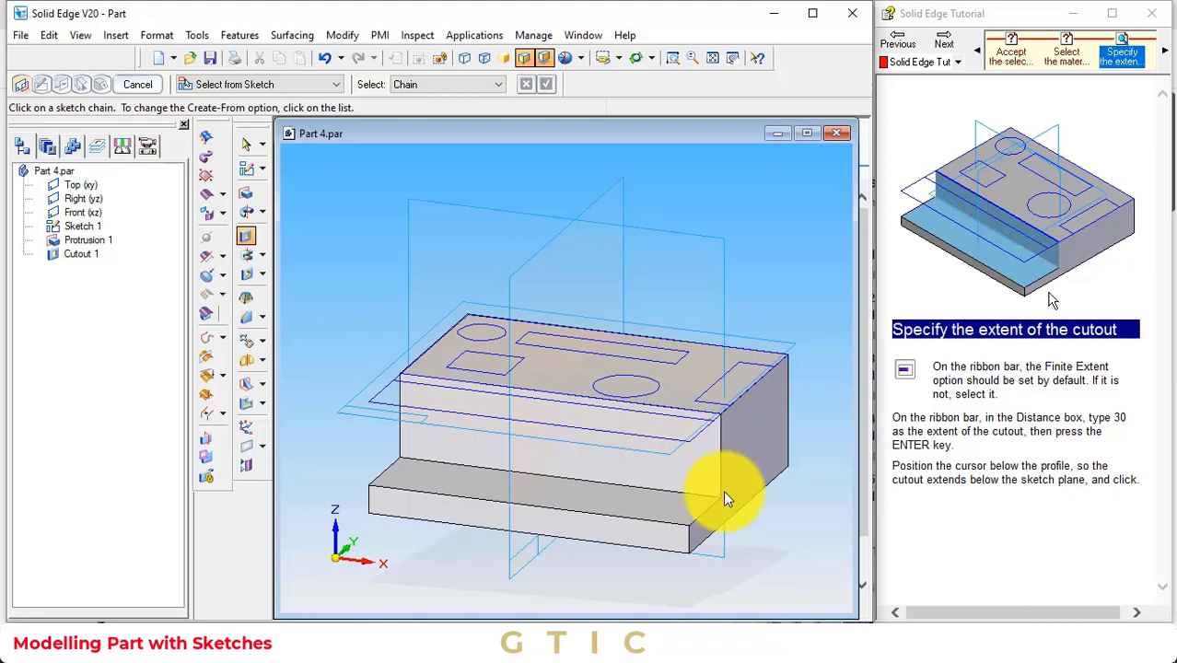
{"action": "left_click", "coordinate": [947, 48]}
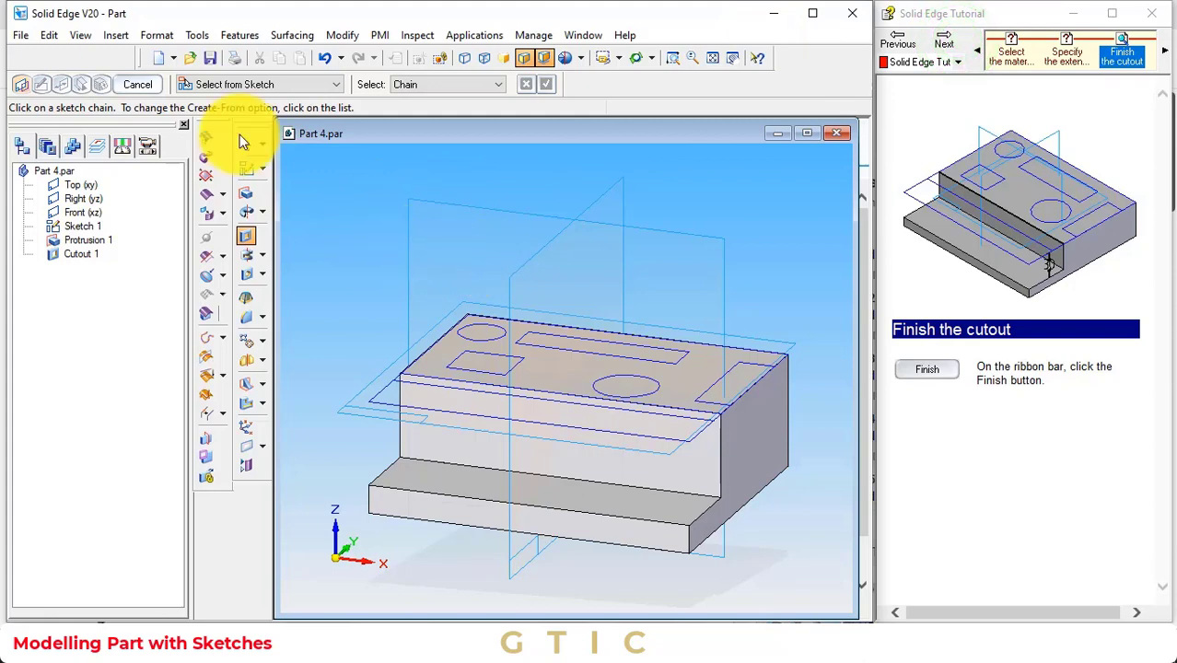
Start a protrusion with the Coincident Plane option and open its profile sketch on the horizontal face of the cutout step.
{"action": "left_click", "coordinate": [954, 47]}
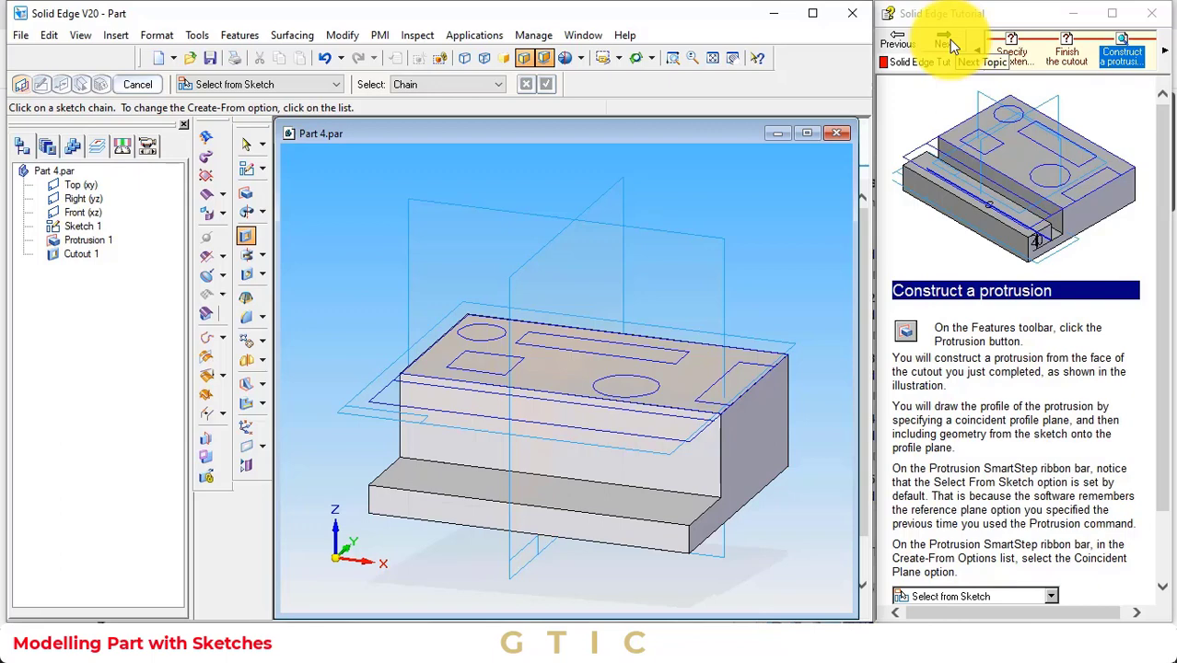
{"action": "left_click", "coordinate": [244, 193]}
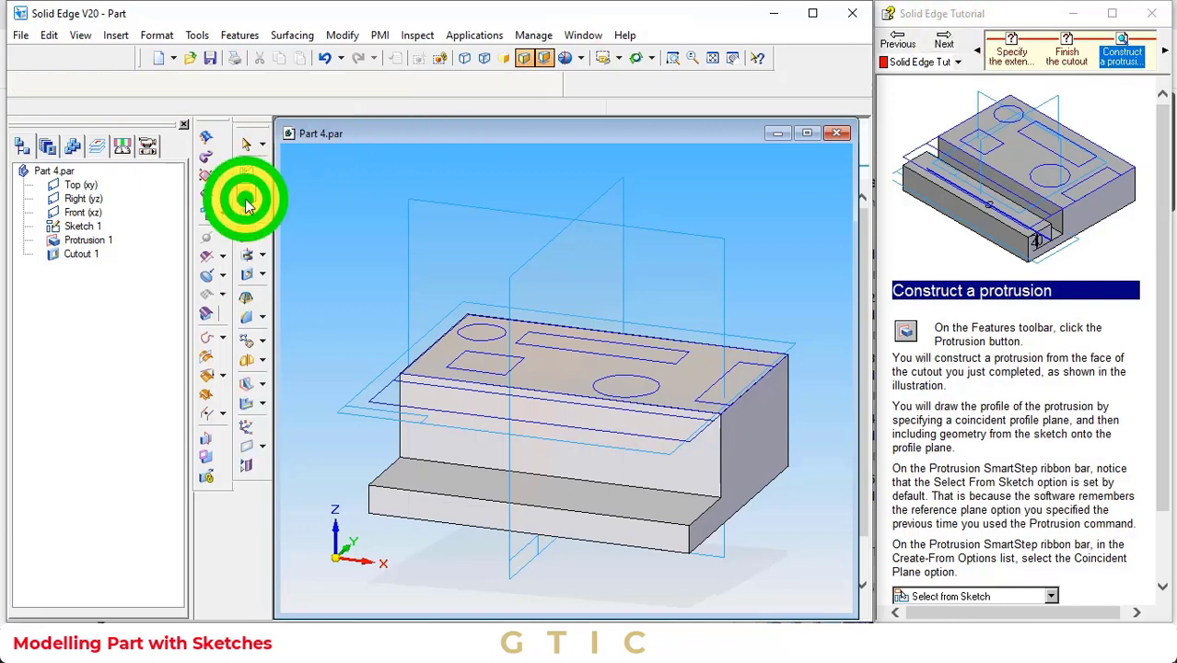
{"action": "scroll", "coordinate": [1035, 449], "scroll_direction": "down", "scroll_amount": 2}
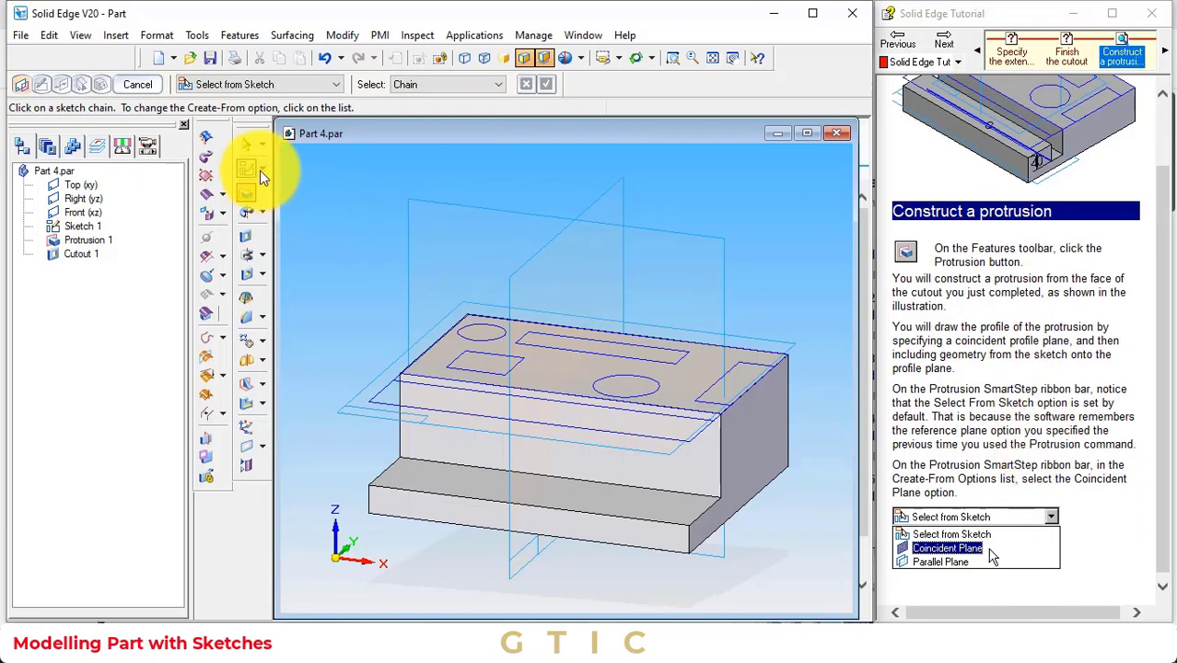
{"action": "left_click", "coordinate": [311, 85]}
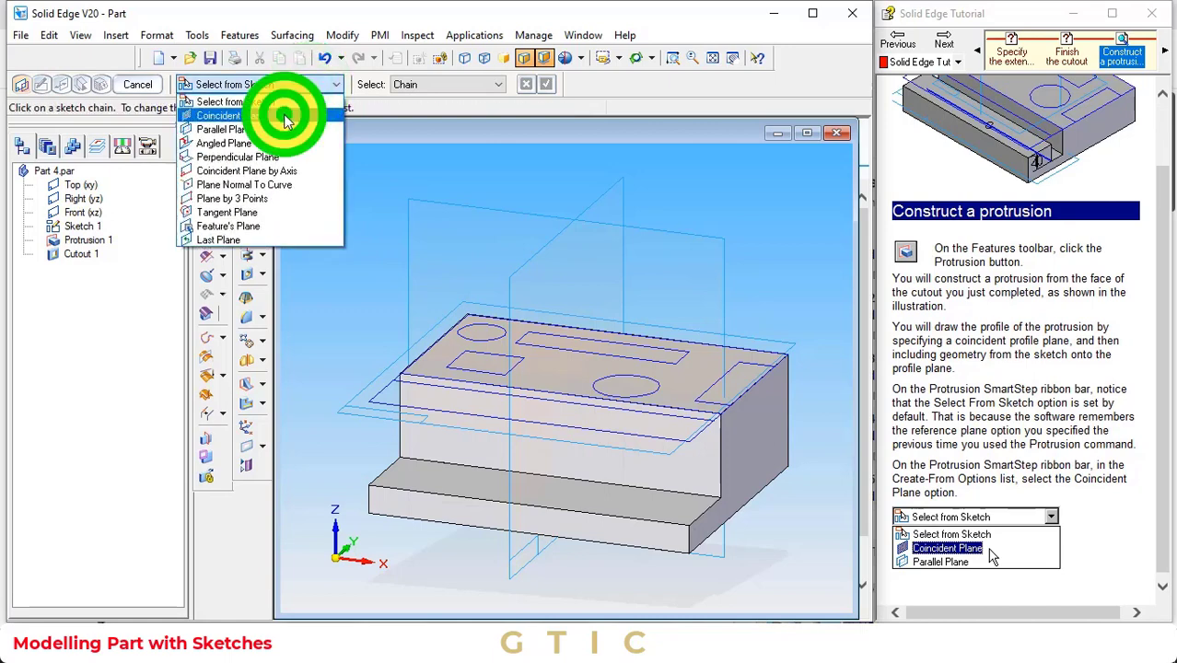
{"action": "left_click", "coordinate": [276, 111]}
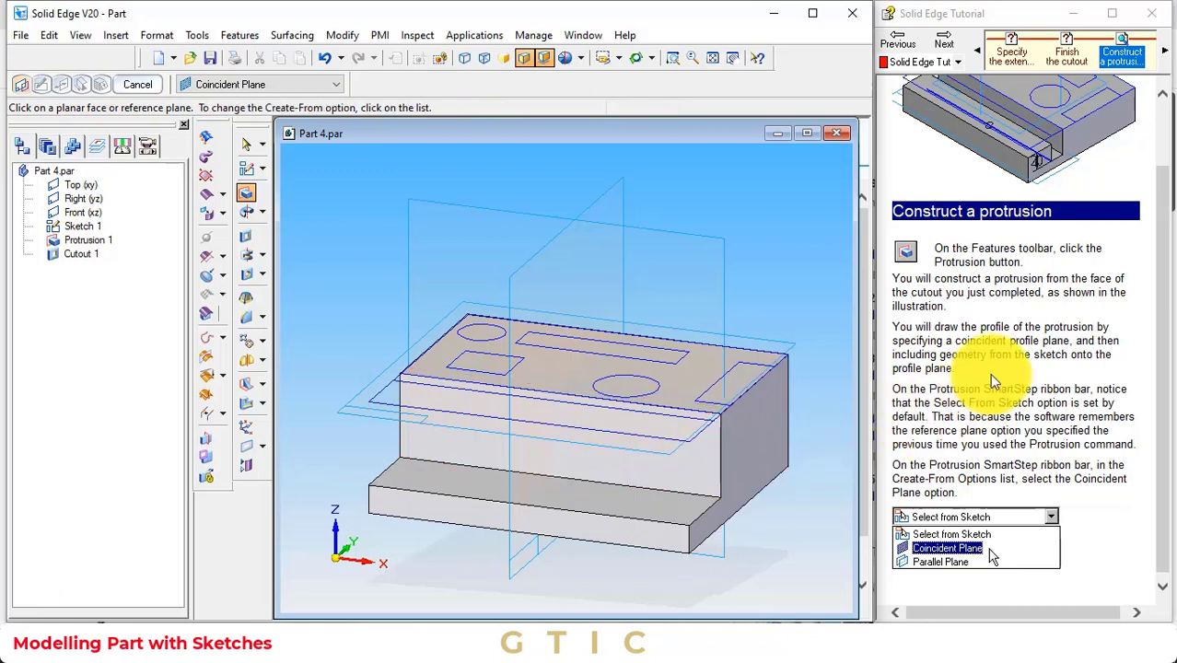
{"action": "scroll", "coordinate": [1013, 304], "scroll_direction": "up", "scroll_amount": 2}
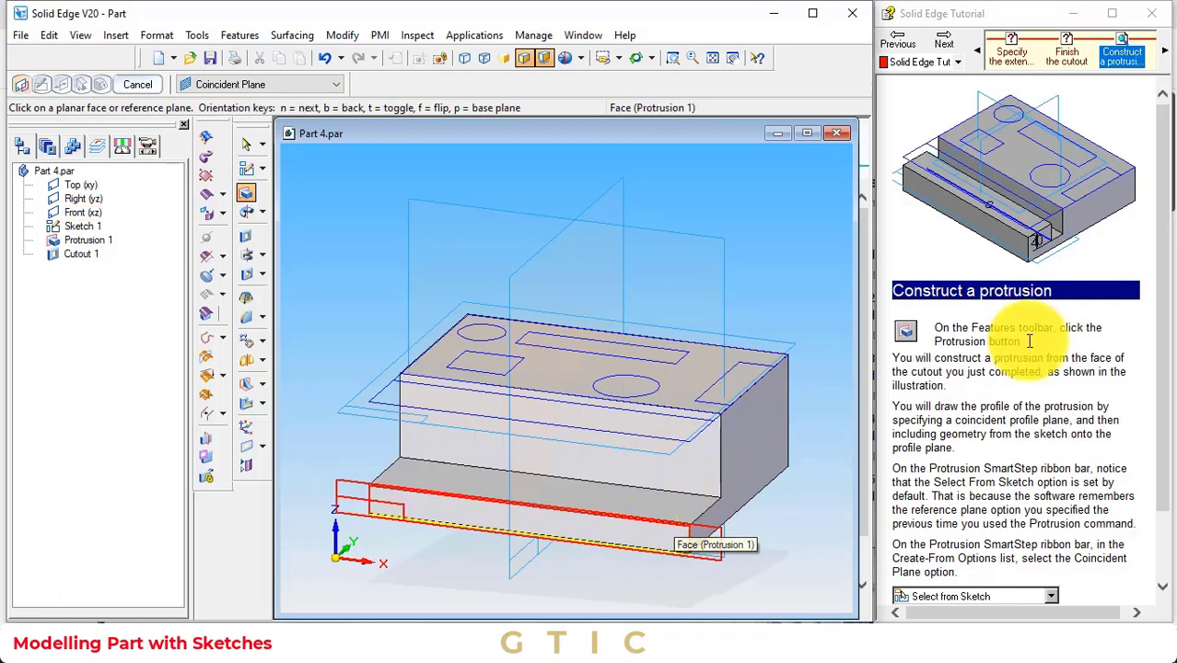
{"action": "left_click", "coordinate": [944, 43]}
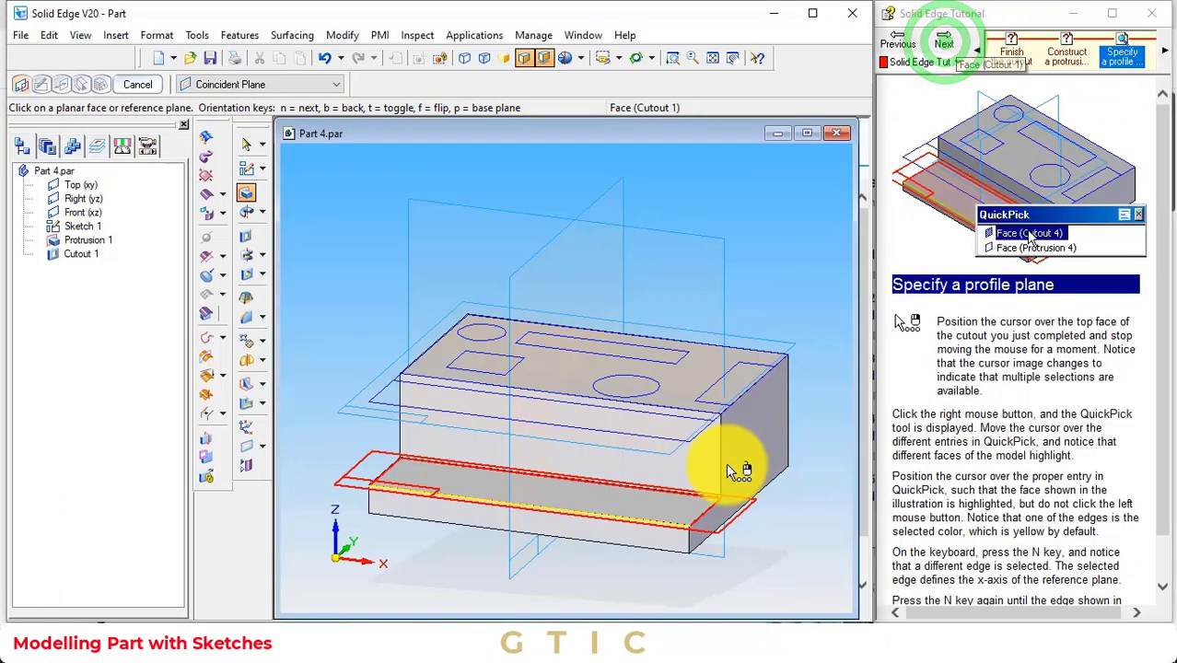
{"action": "left_click", "coordinate": [701, 514]}
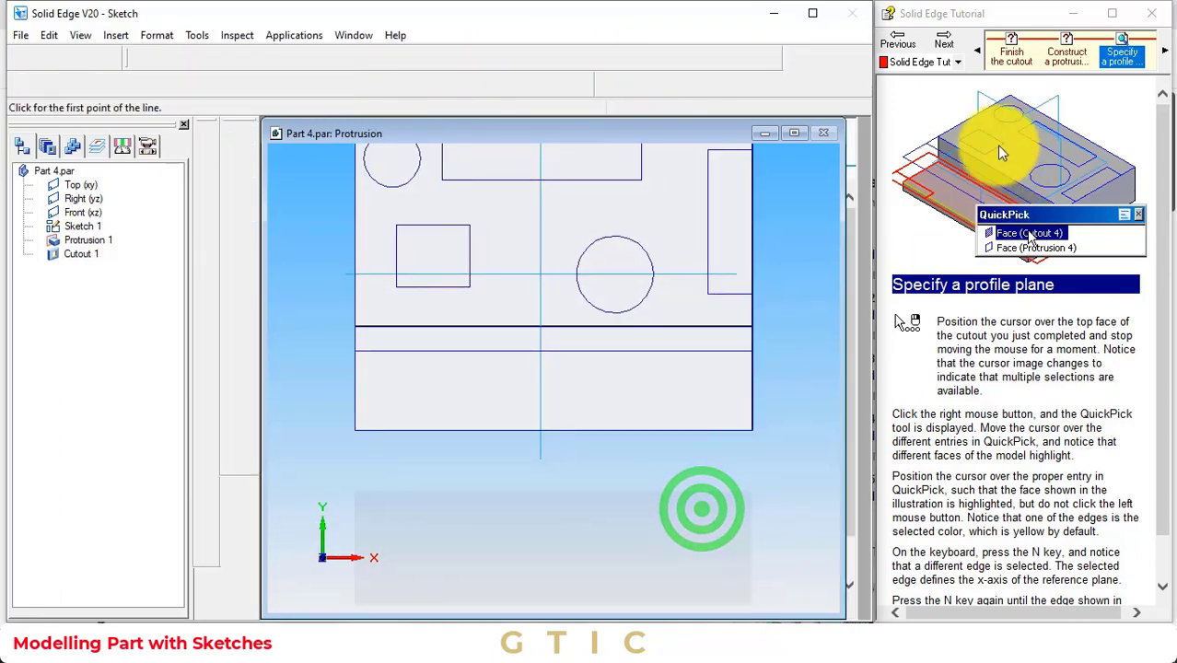
Include the front of the two long parallel sketch lines in the protrusion profile, accepting the default Include Options.
{"action": "left_click", "coordinate": [944, 44]}
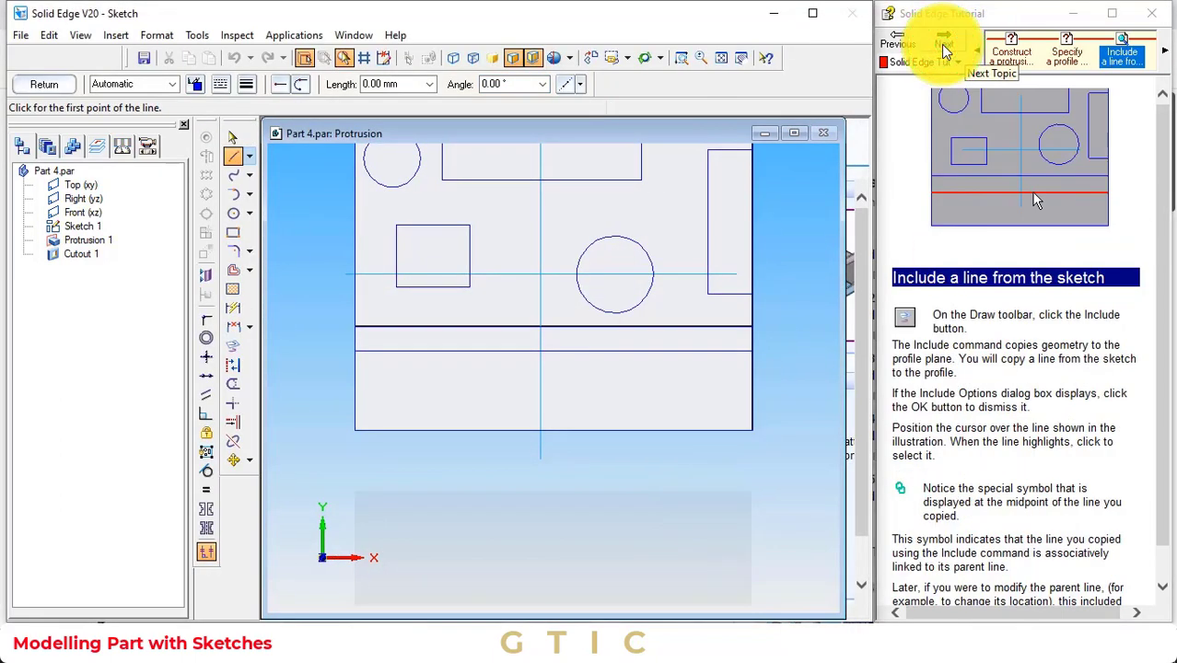
{"action": "left_click", "coordinate": [364, 97]}
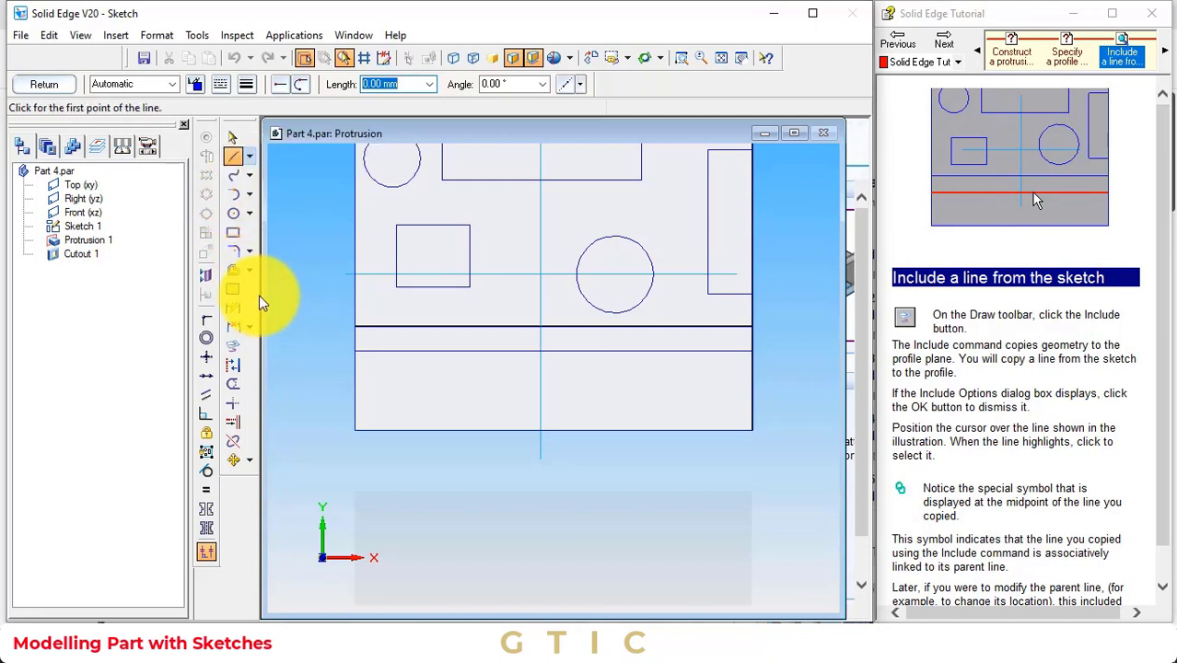
{"action": "left_click", "coordinate": [233, 346]}
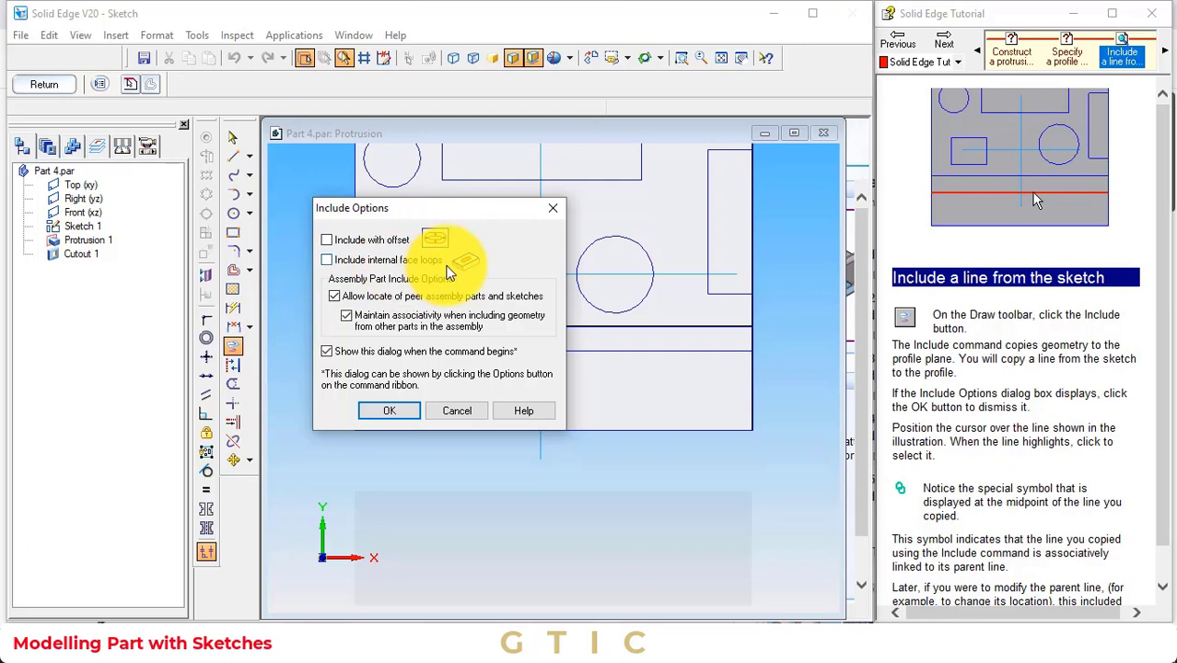
{"action": "scroll", "coordinate": [1022, 350], "scroll_direction": "down", "scroll_amount": 1}
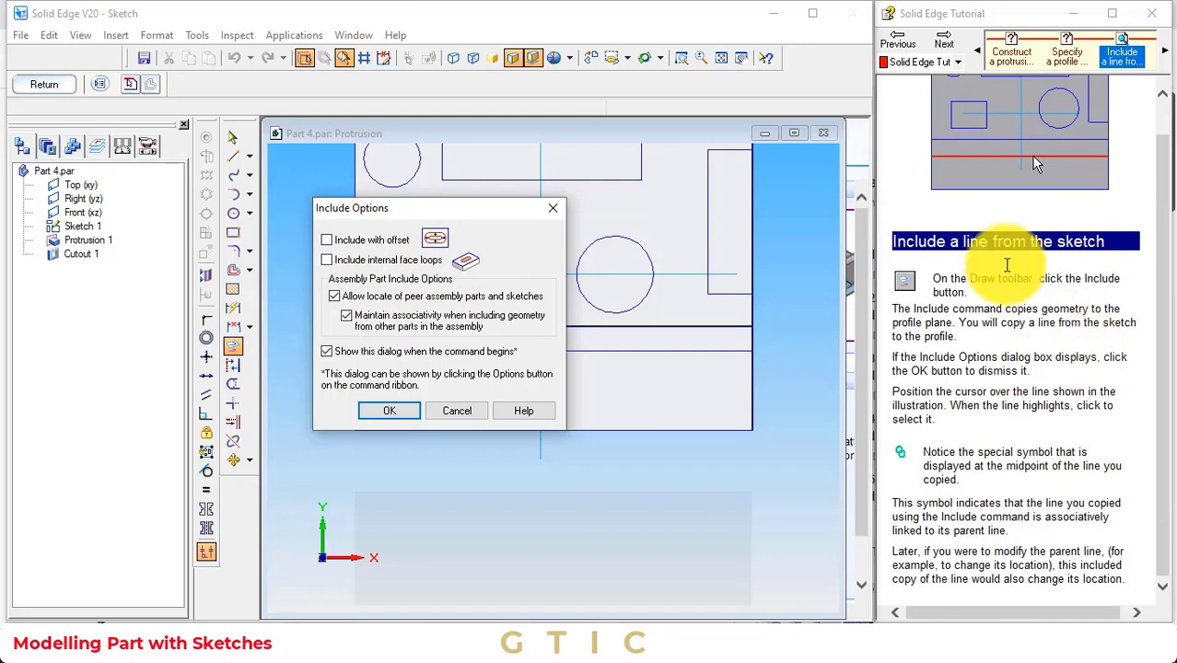
{"action": "scroll", "coordinate": [984, 235], "scroll_direction": "up", "scroll_amount": 1}
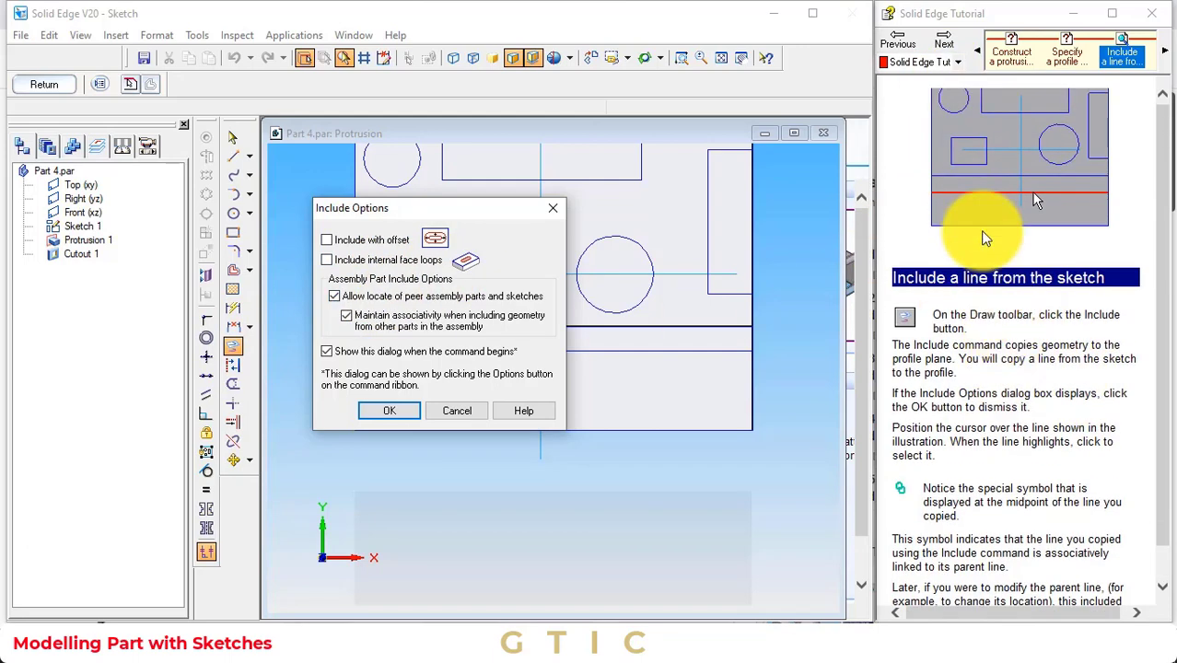
{"action": "left_click", "coordinate": [949, 48]}
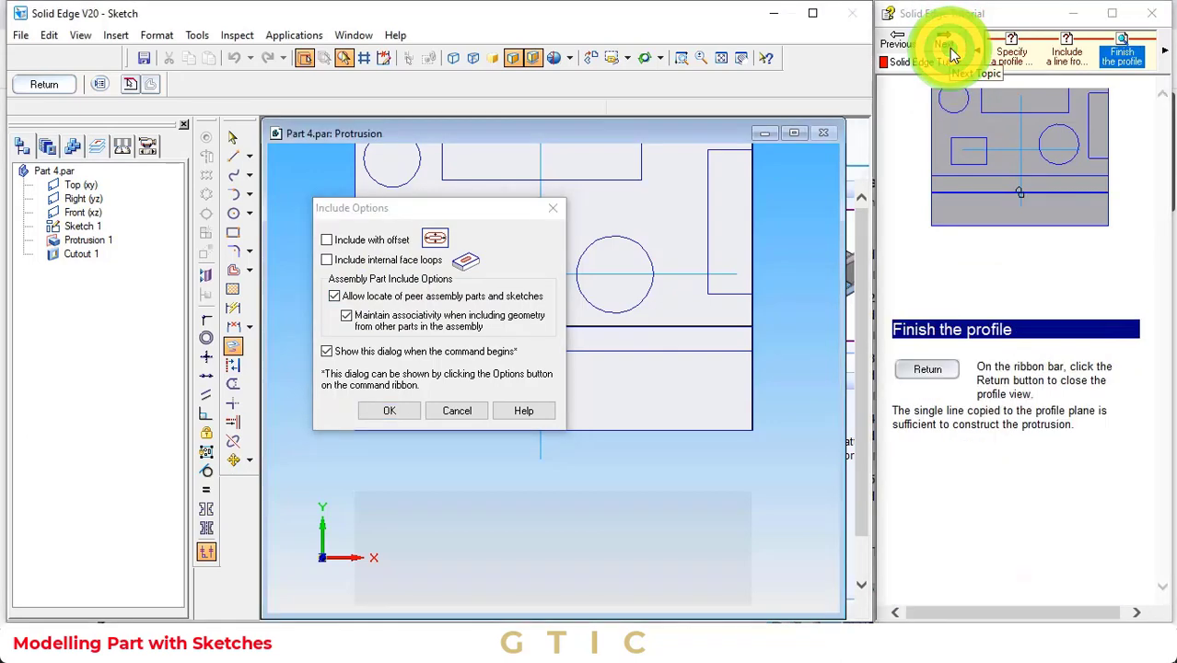
{"action": "left_click", "coordinate": [902, 50]}
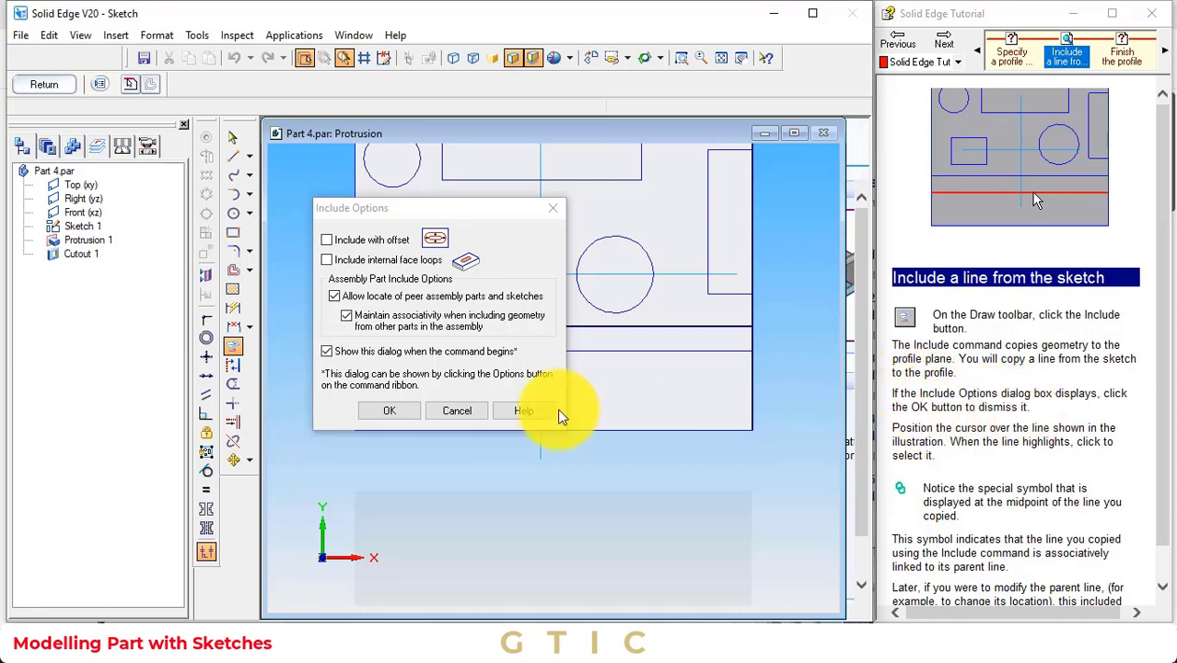
{"action": "left_click", "coordinate": [385, 405]}
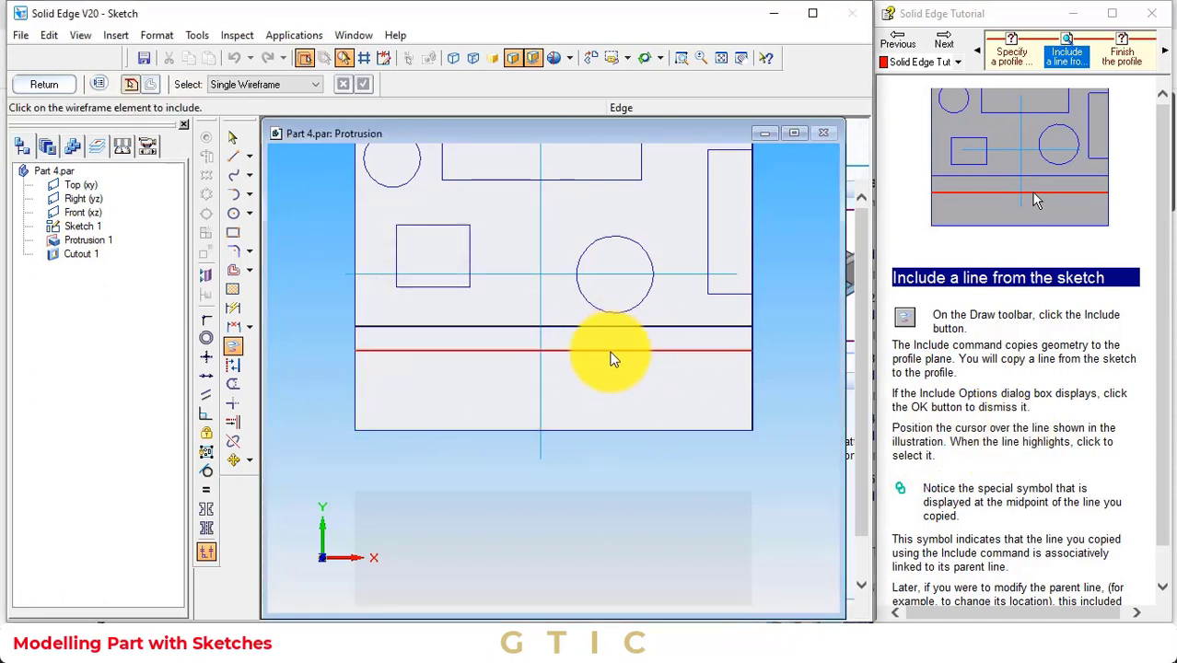
{"action": "left_click", "coordinate": [612, 358]}
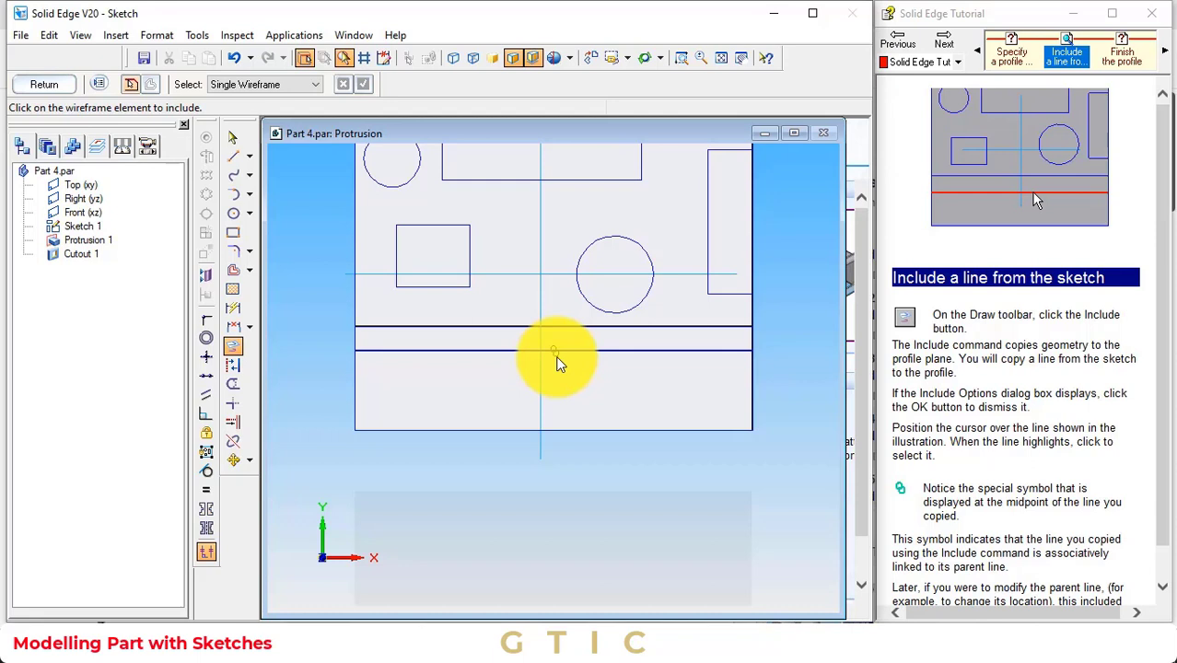
{"action": "scroll", "coordinate": [912, 506], "scroll_direction": "down", "scroll_amount": 1}
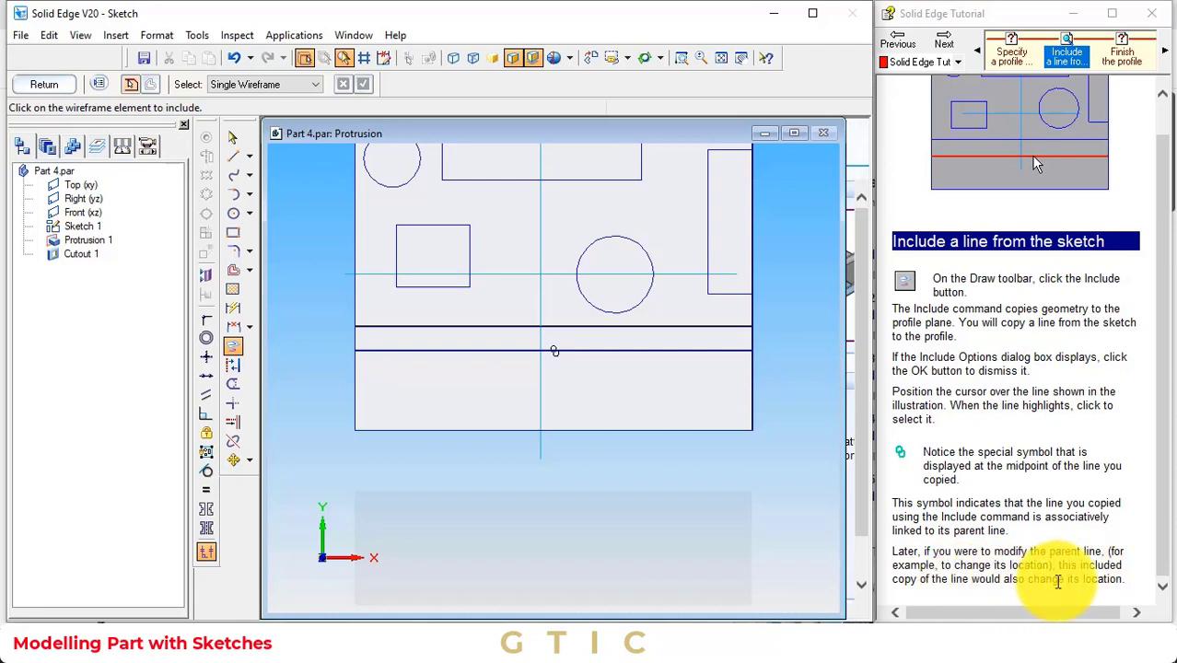
{"action": "left_click", "coordinate": [951, 46]}
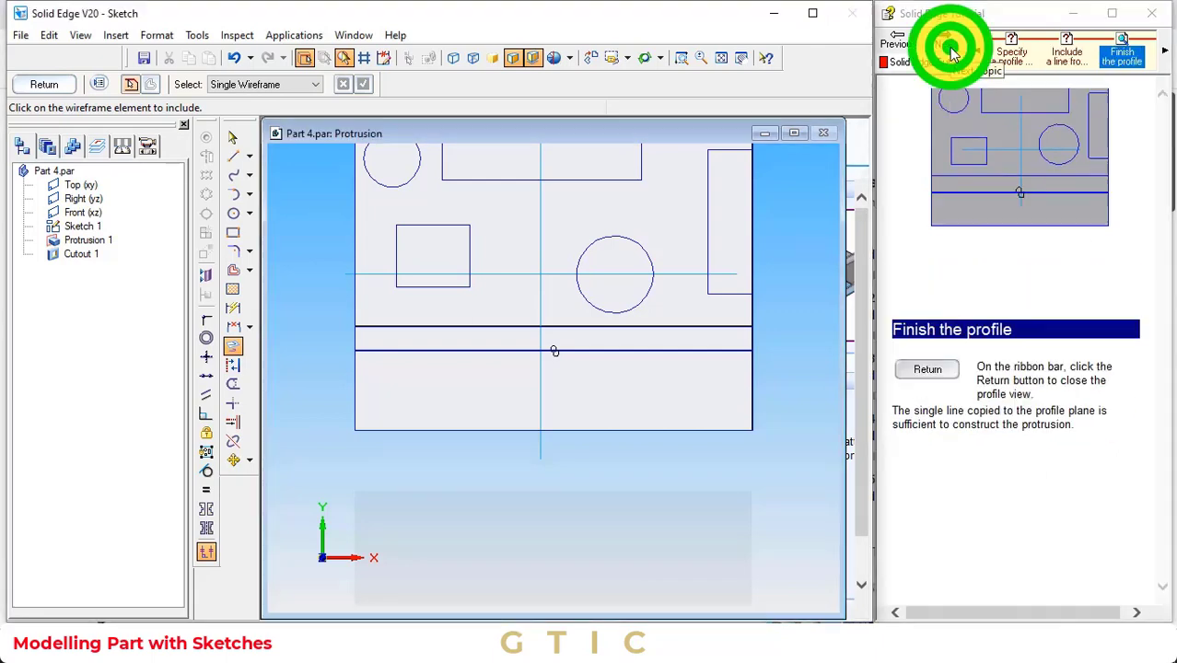
Close the protrusion's profile view and direct its material toward the front of the included line.
{"action": "left_click", "coordinate": [55, 81]}
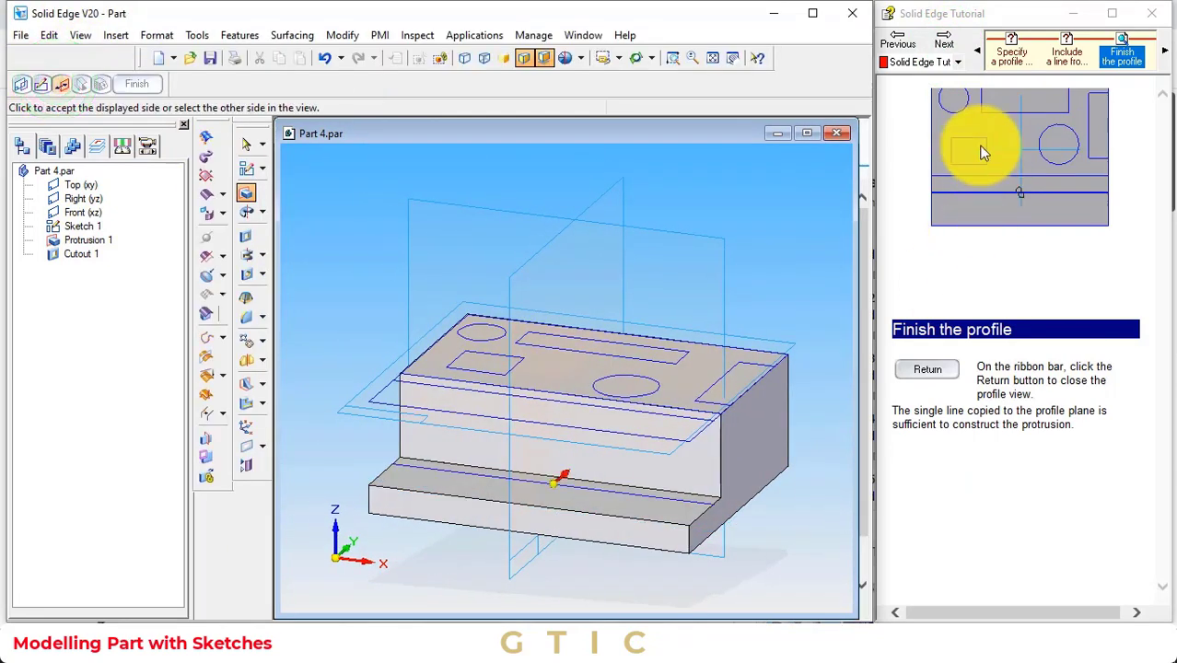
{"action": "left_click", "coordinate": [939, 43]}
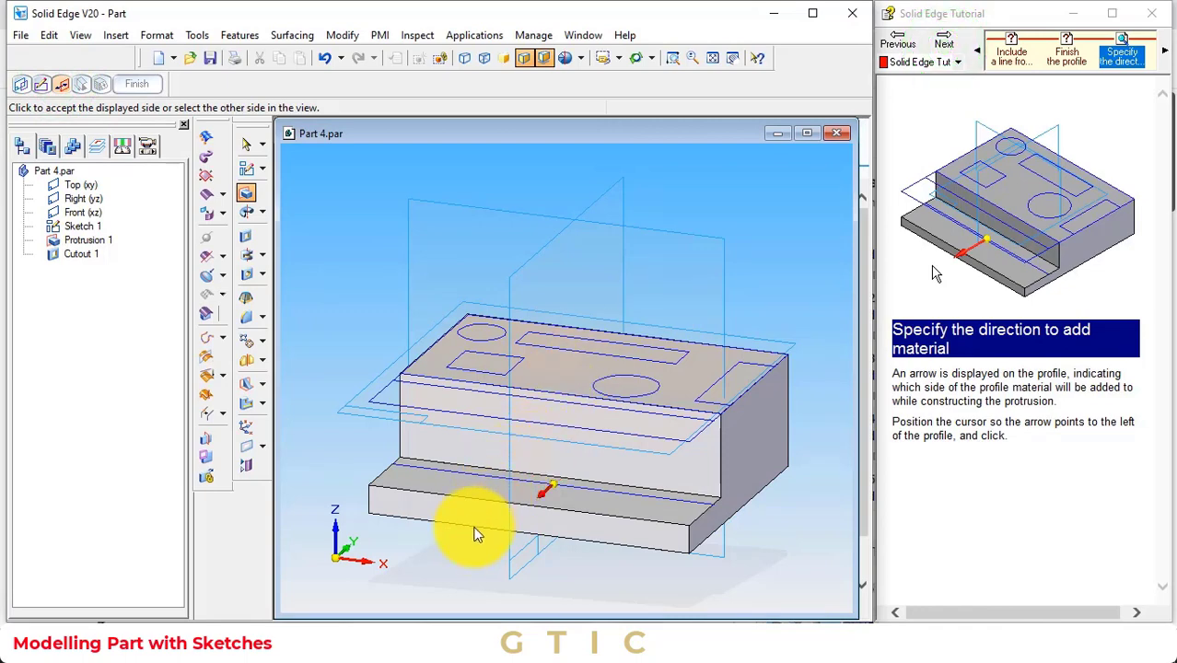
{"action": "left_click", "coordinate": [530, 509]}
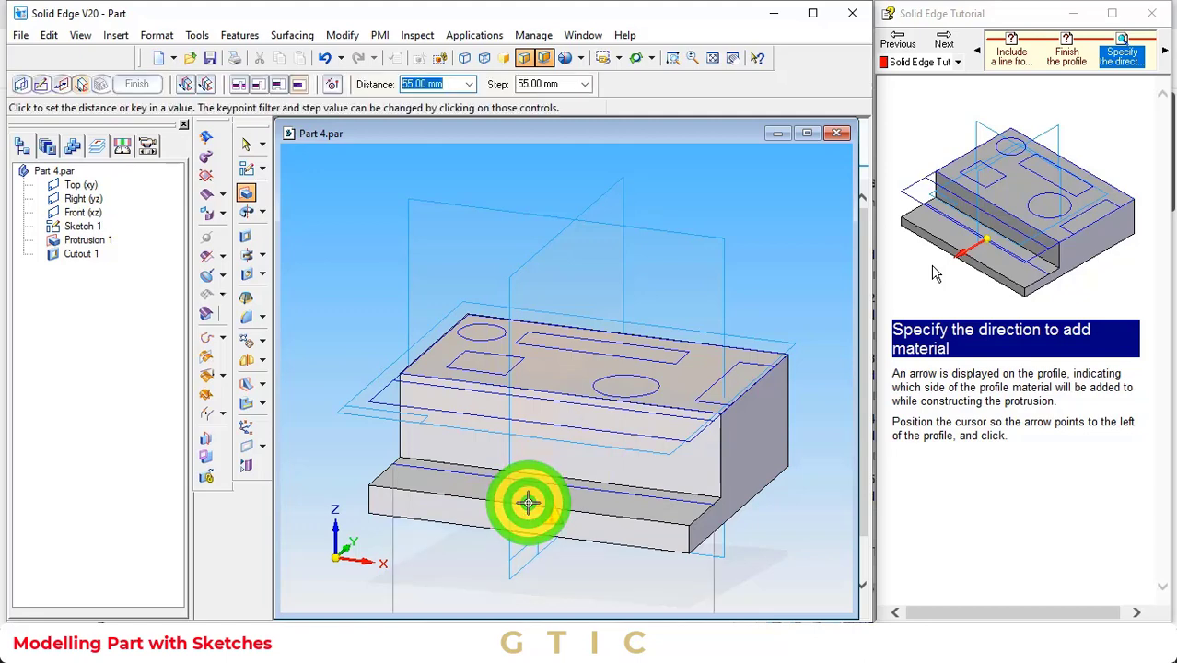
Set the protrusion's extent to 20 mm above the profile and finish the feature.
{"action": "left_click", "coordinate": [947, 36]}
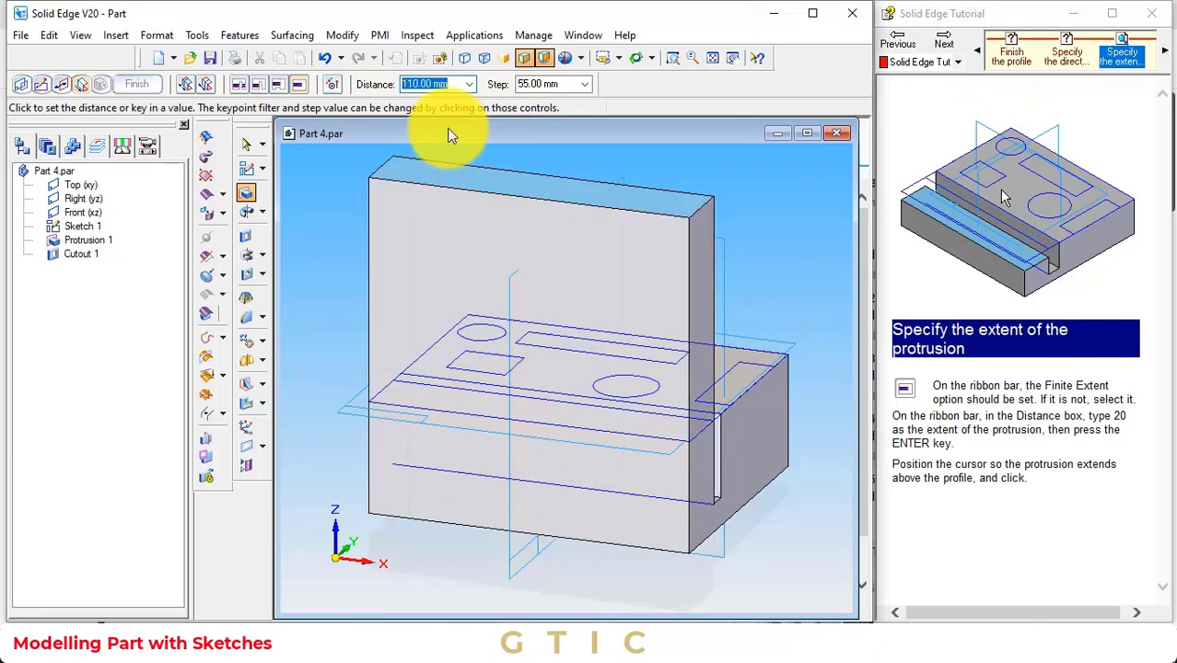
{"action": "type", "text": "20"}
{"action": "key", "text": "Return"}
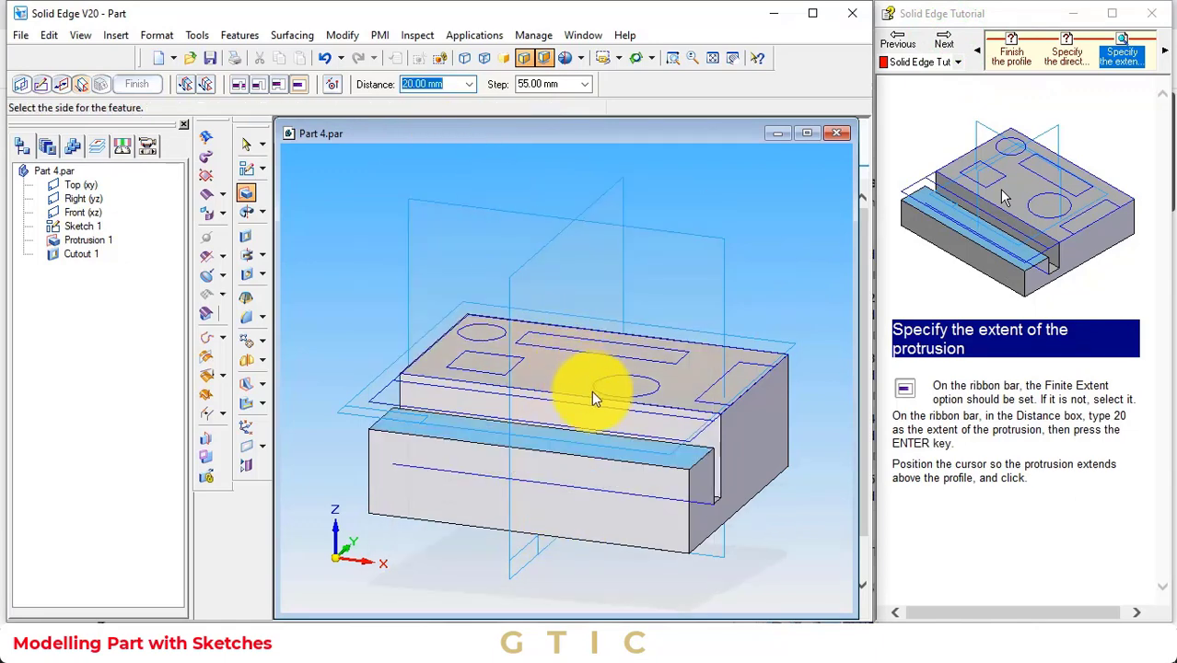
{"action": "left_click", "coordinate": [600, 447]}
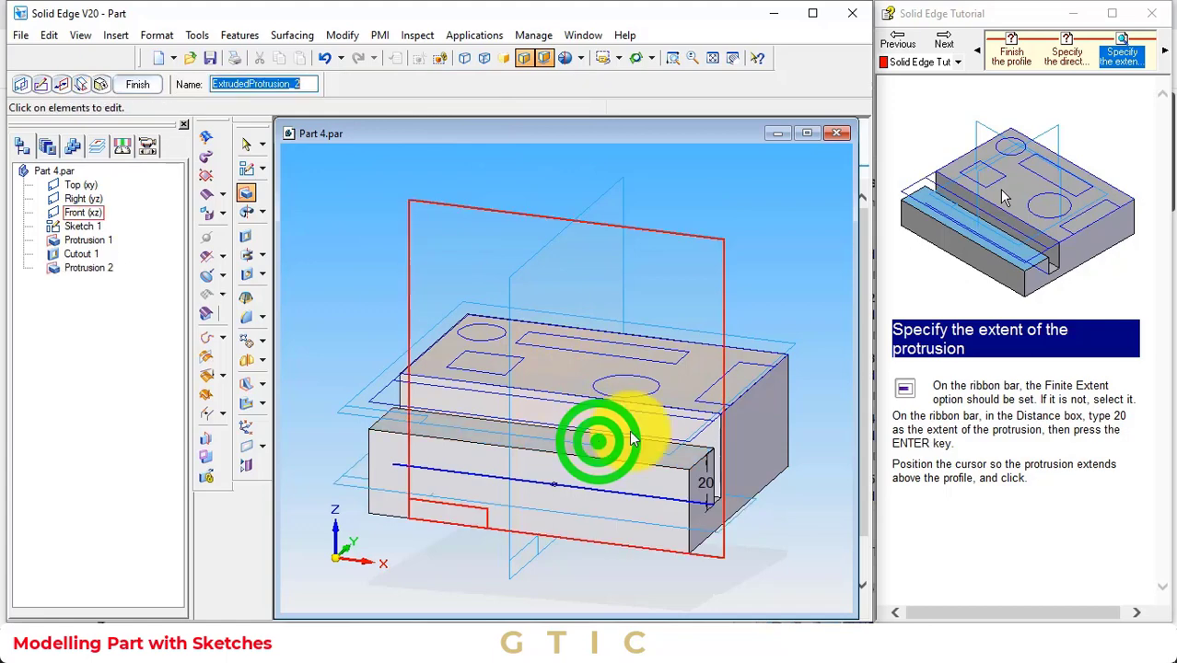
{"action": "left_click", "coordinate": [944, 43]}
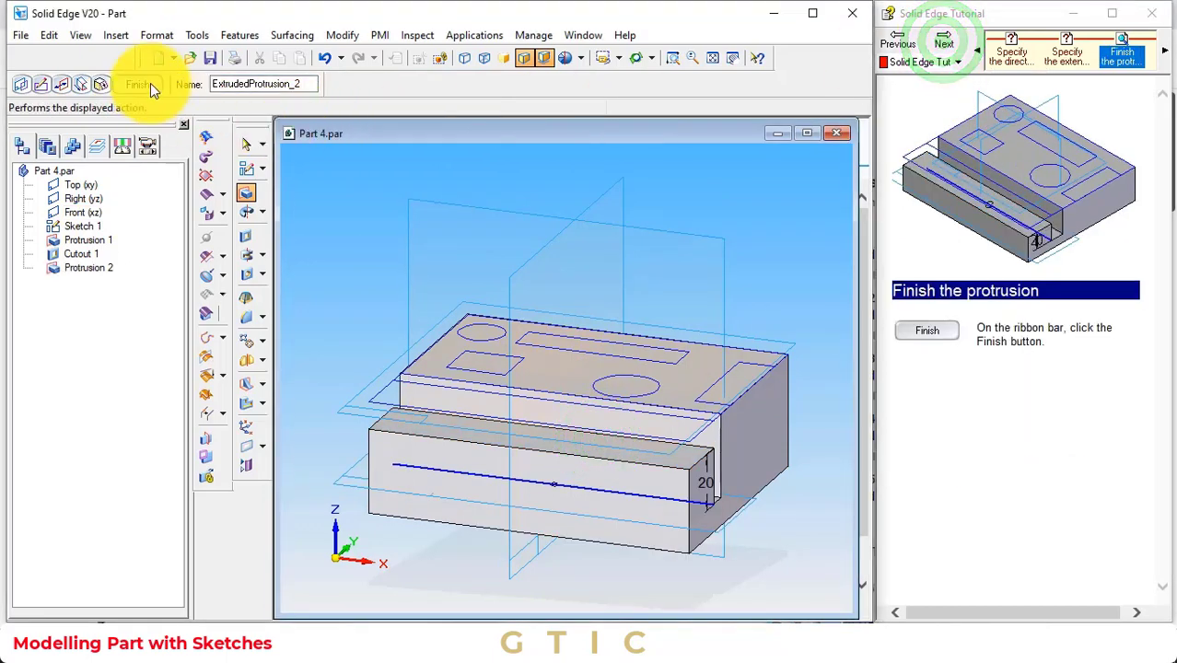
{"action": "left_click", "coordinate": [150, 84]}
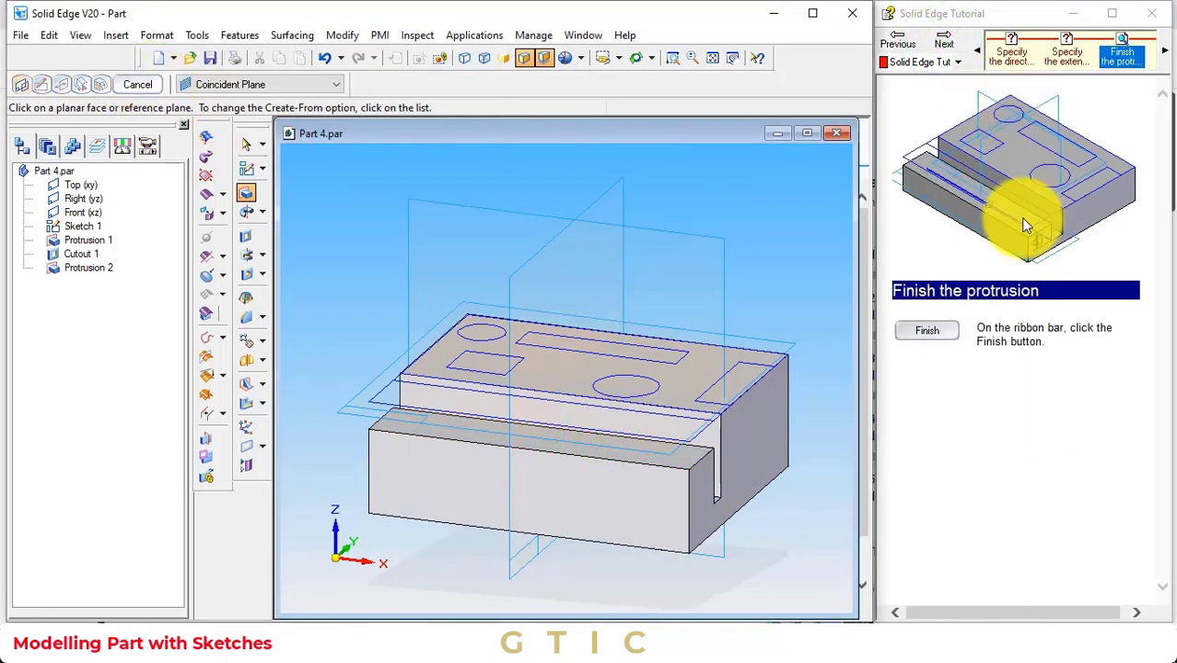
Rotate the view to look down more steeply on the part and advance the tutorial to adding draft.
{"action": "left_click", "coordinate": [635, 57]}
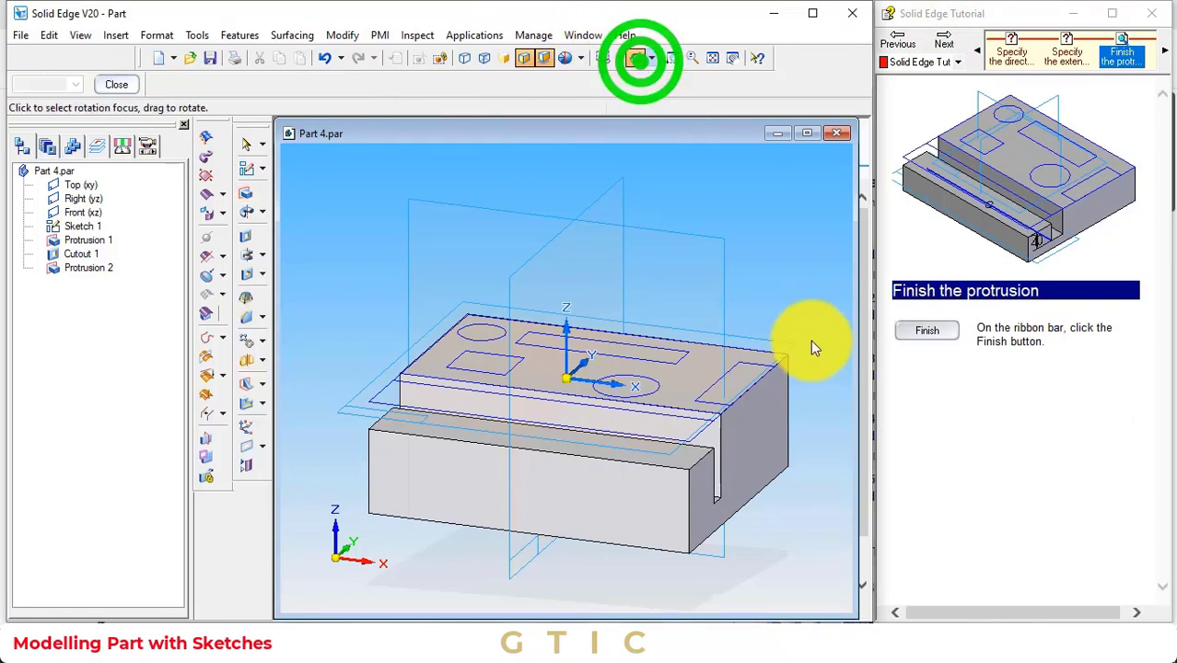
{"action": "left_click_drag", "start_coordinate": [755, 301], "coordinate": [738, 391]}
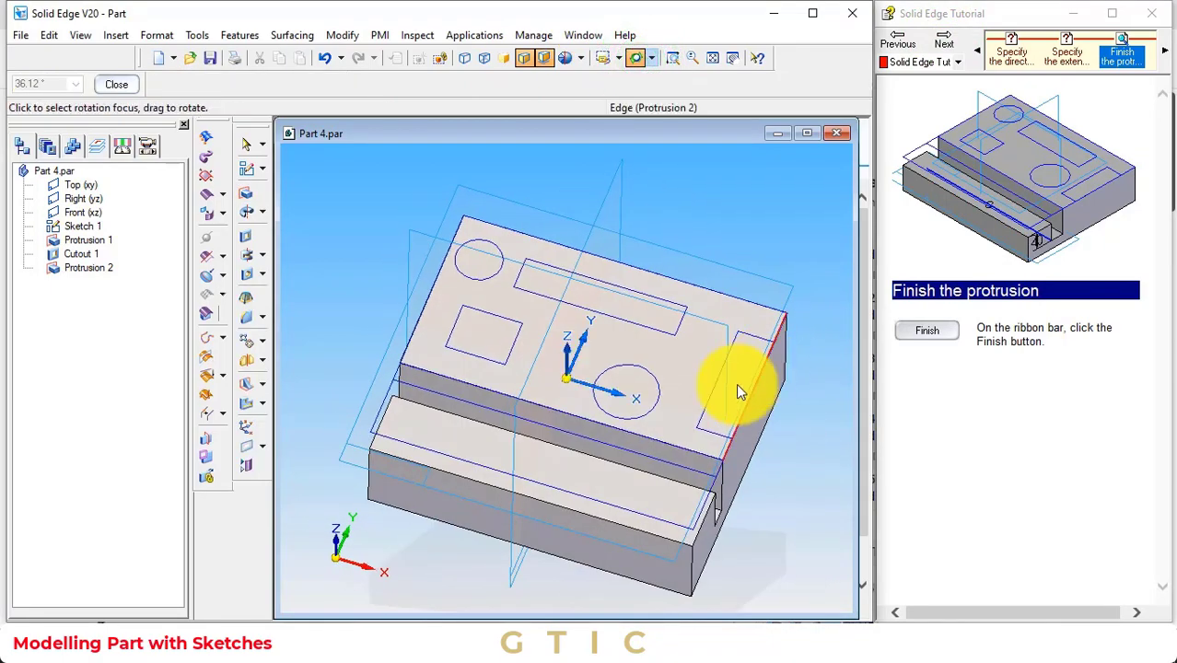
{"action": "left_click", "coordinate": [946, 44]}
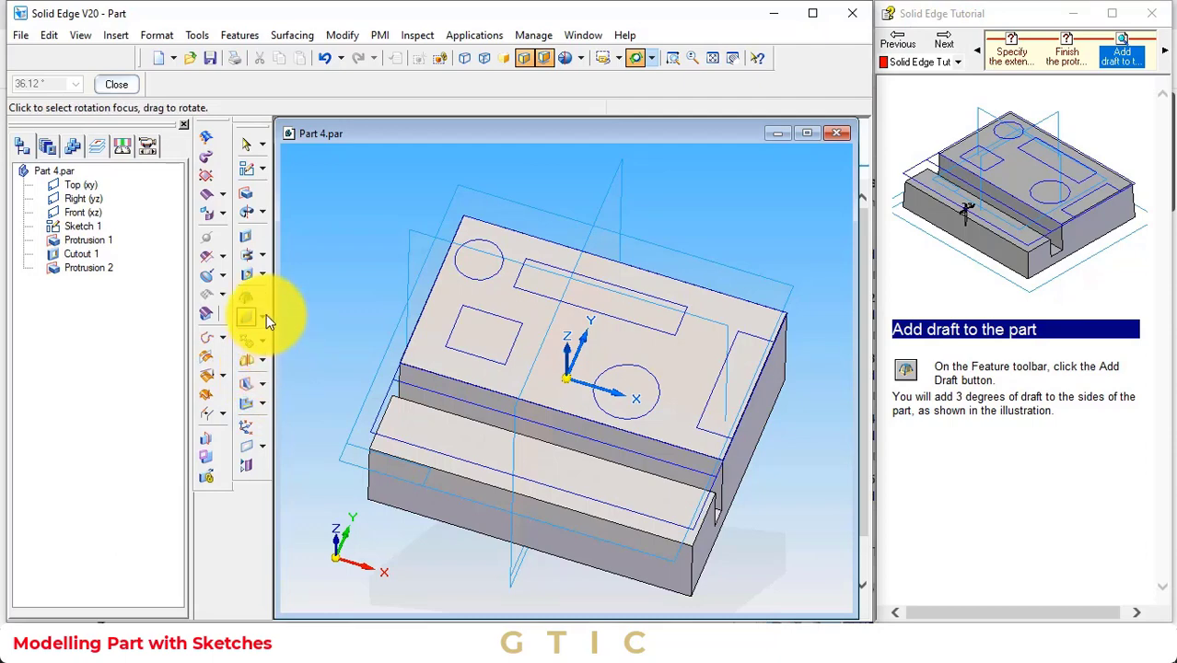
{"action": "left_click", "coordinate": [264, 364]}
{"action": "left_click", "coordinate": [265, 385]}
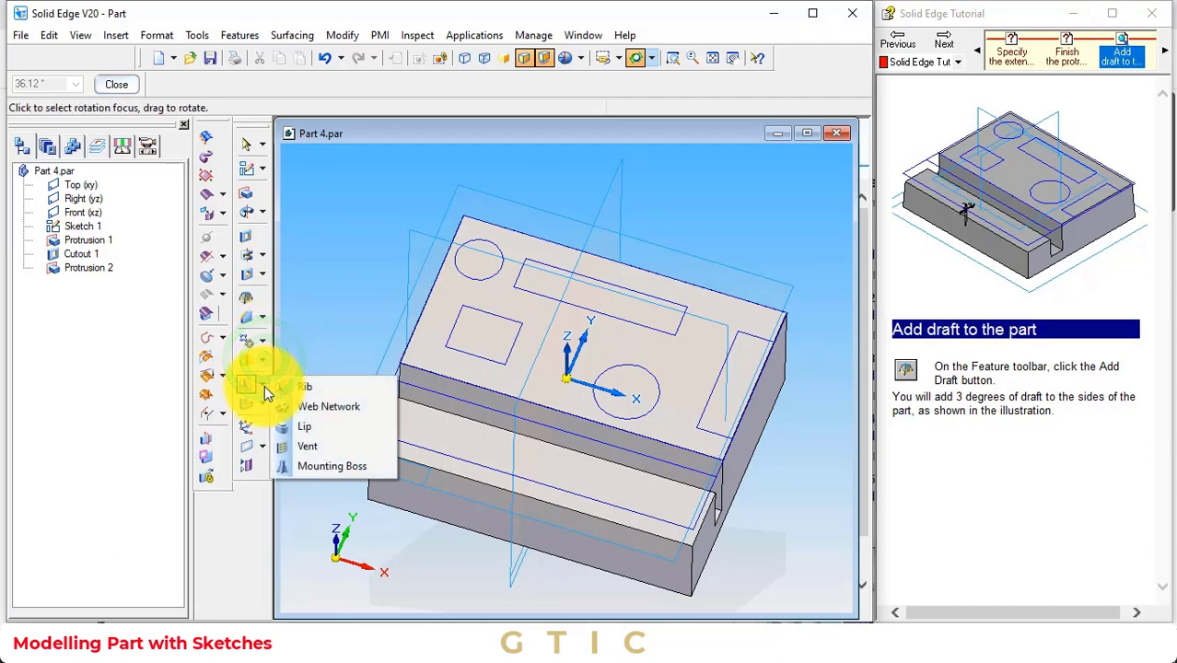
{"action": "left_click", "coordinate": [263, 406]}
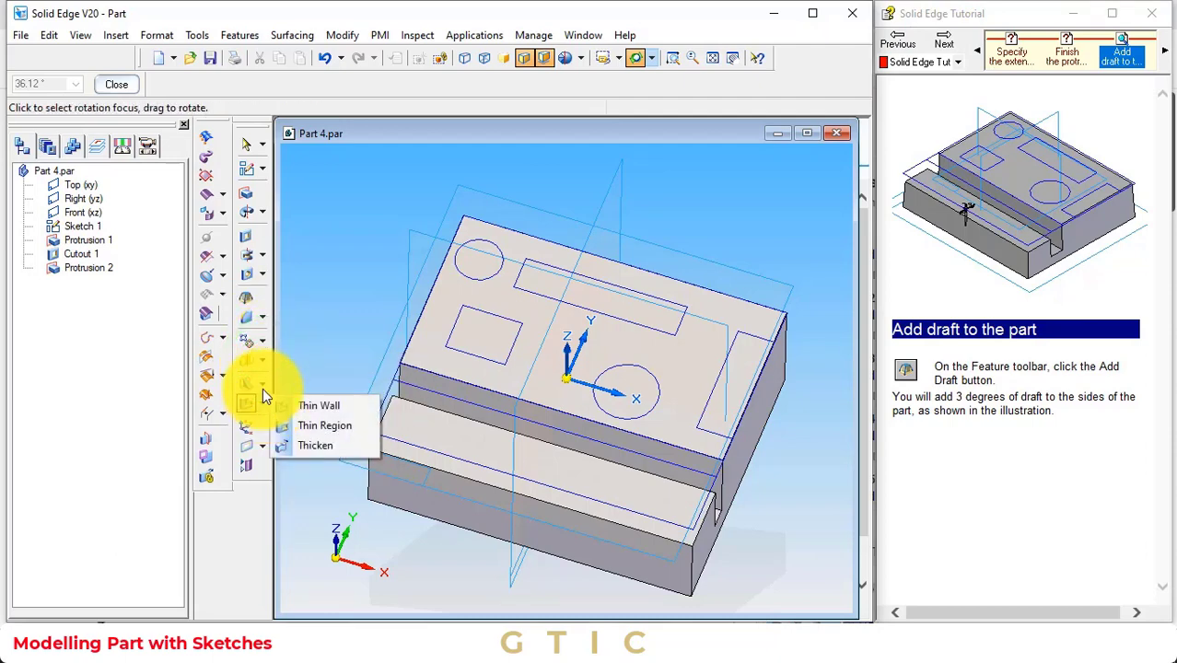
{"action": "left_click", "coordinate": [259, 302]}
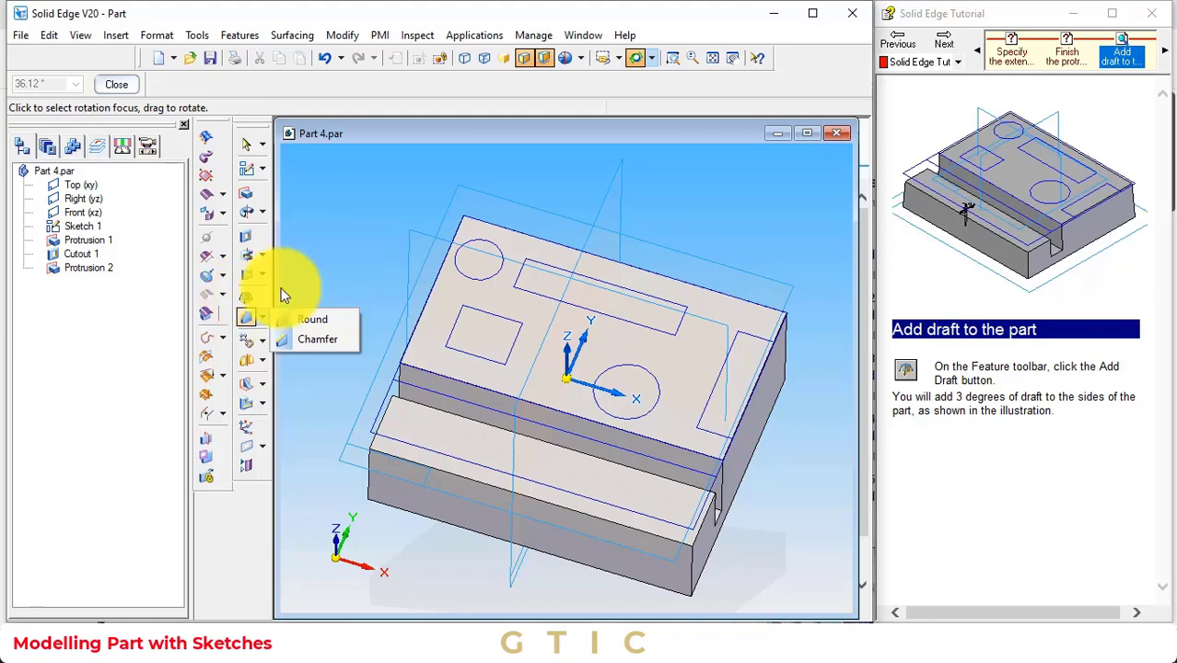
{"action": "left_click", "coordinate": [436, 231]}
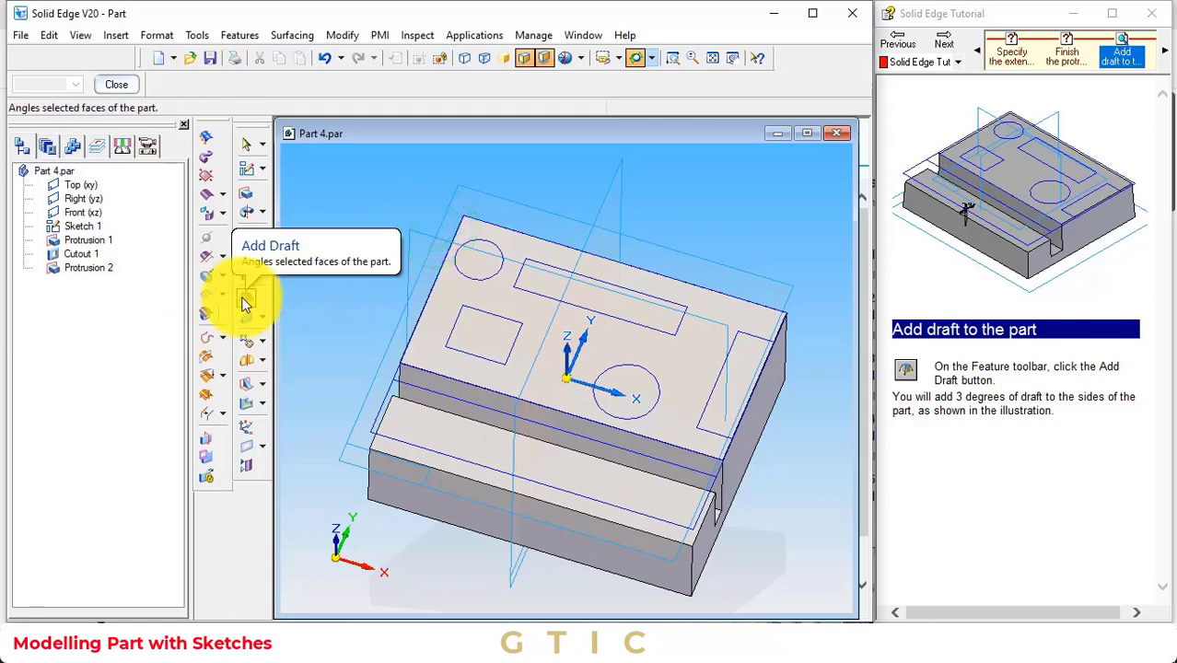
Start Add Draft with the Coincident Plane option and define the Top (xy) reference plane as its draft plane.
{"action": "left_click", "coordinate": [247, 304]}
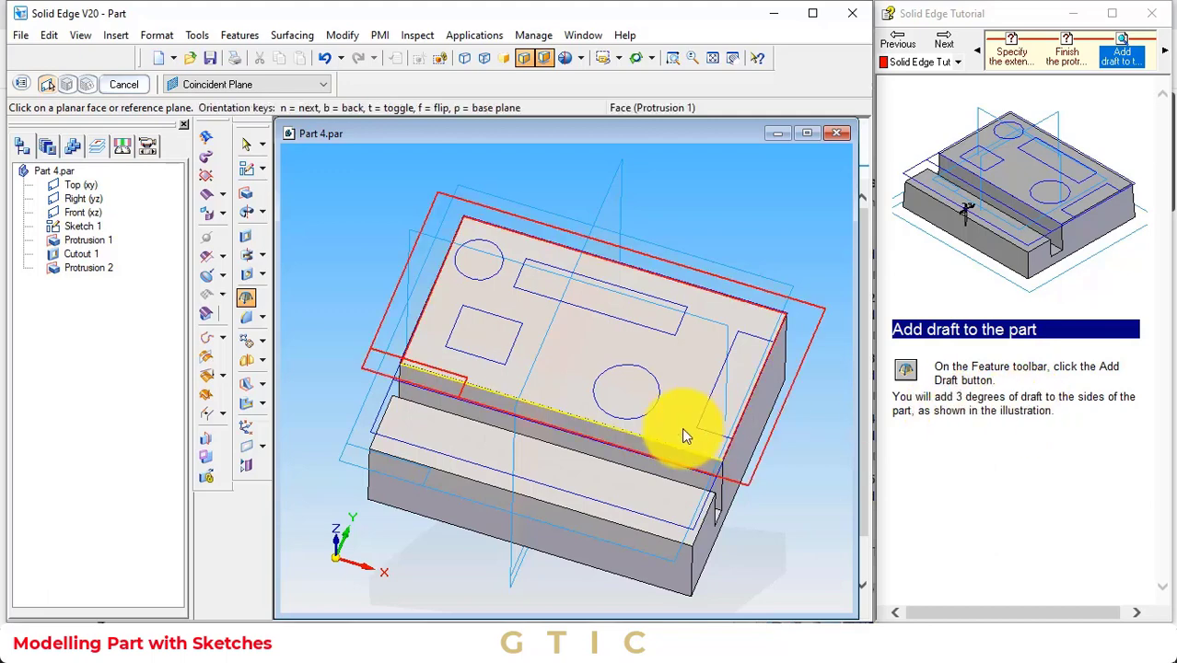
{"action": "left_click", "coordinate": [947, 43]}
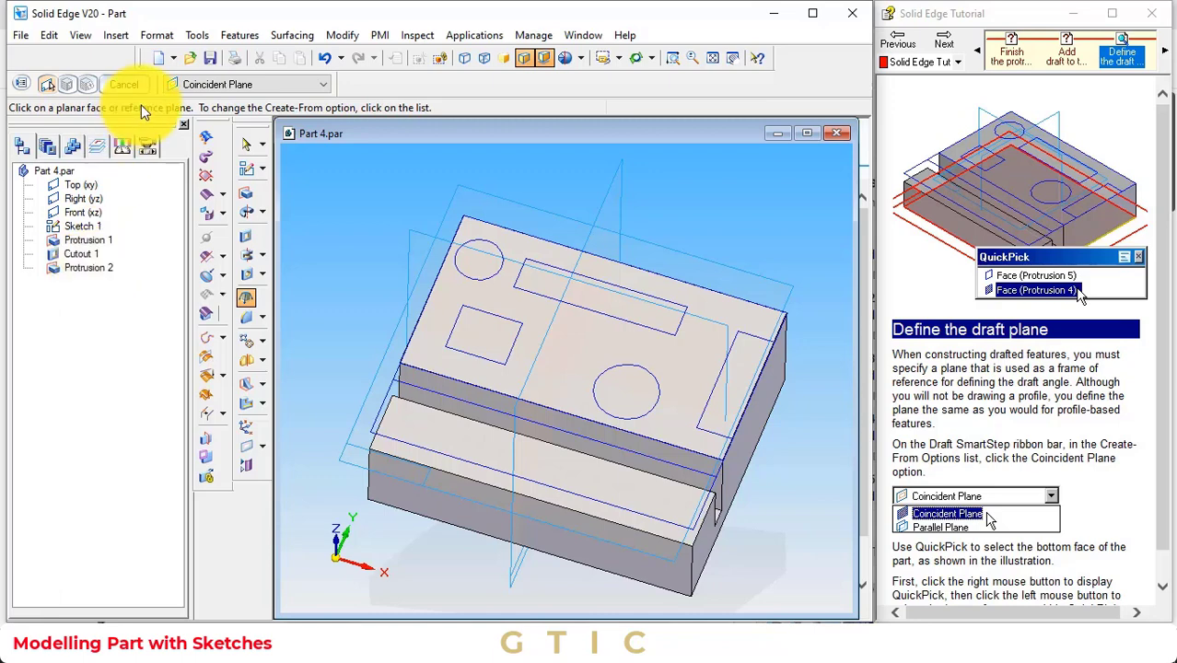
{"action": "left_click", "coordinate": [949, 41]}
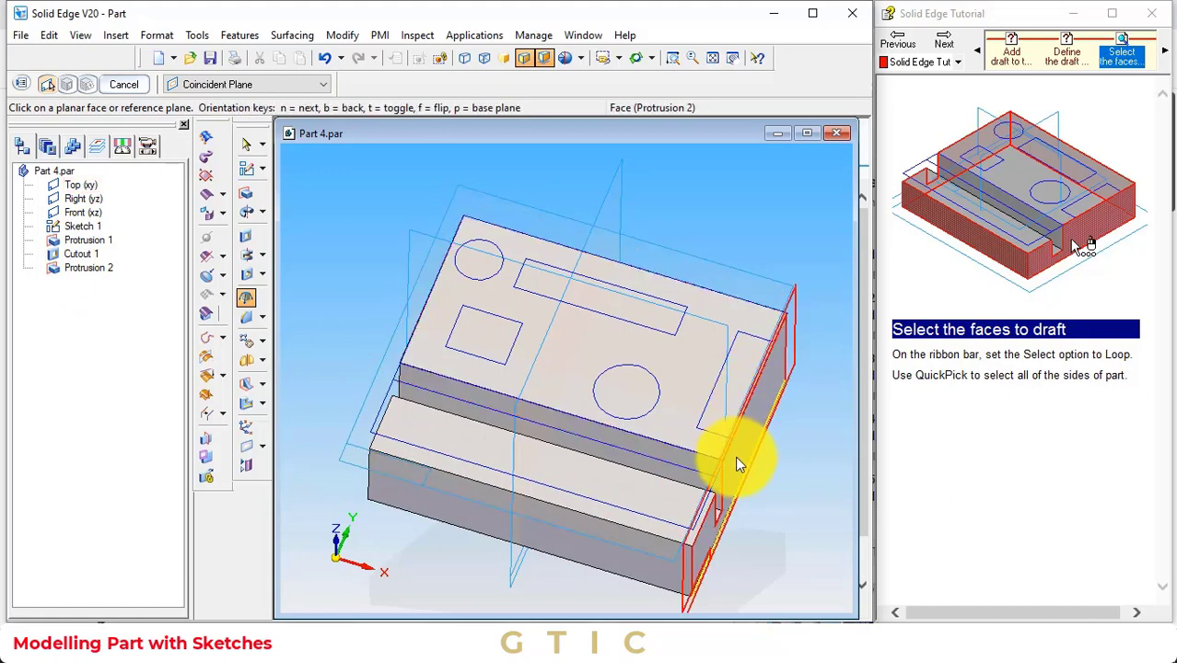
{"action": "left_click", "coordinate": [748, 408]}
{"action": "left_click", "coordinate": [898, 42]}
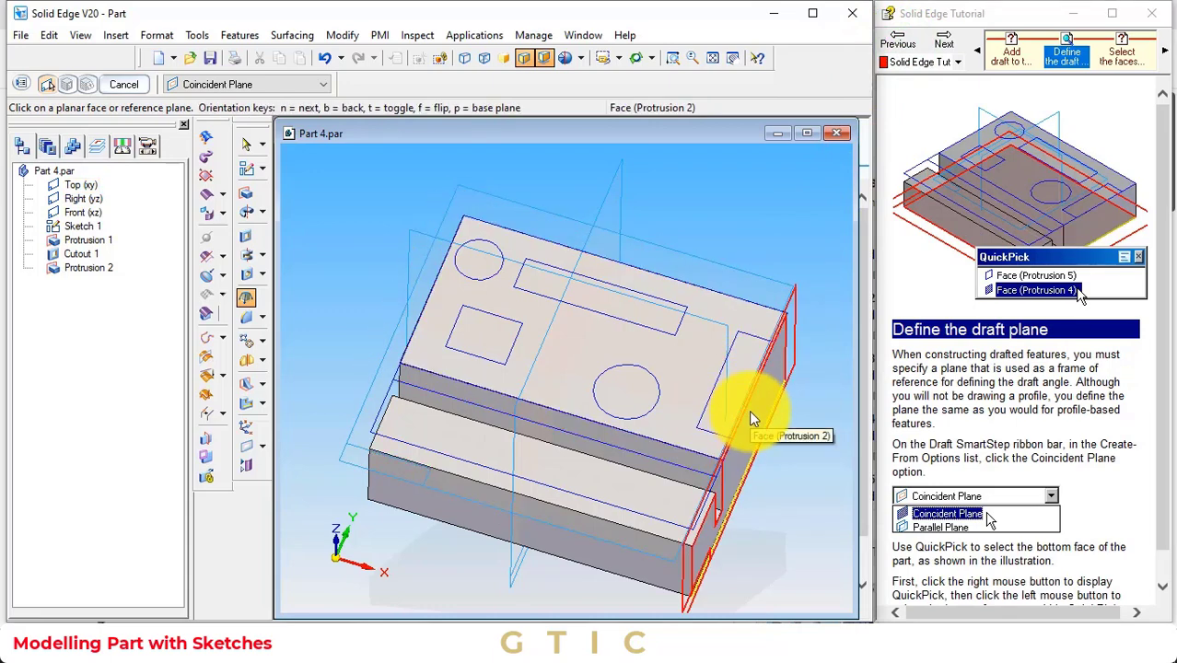
{"action": "left_click", "coordinate": [745, 302]}
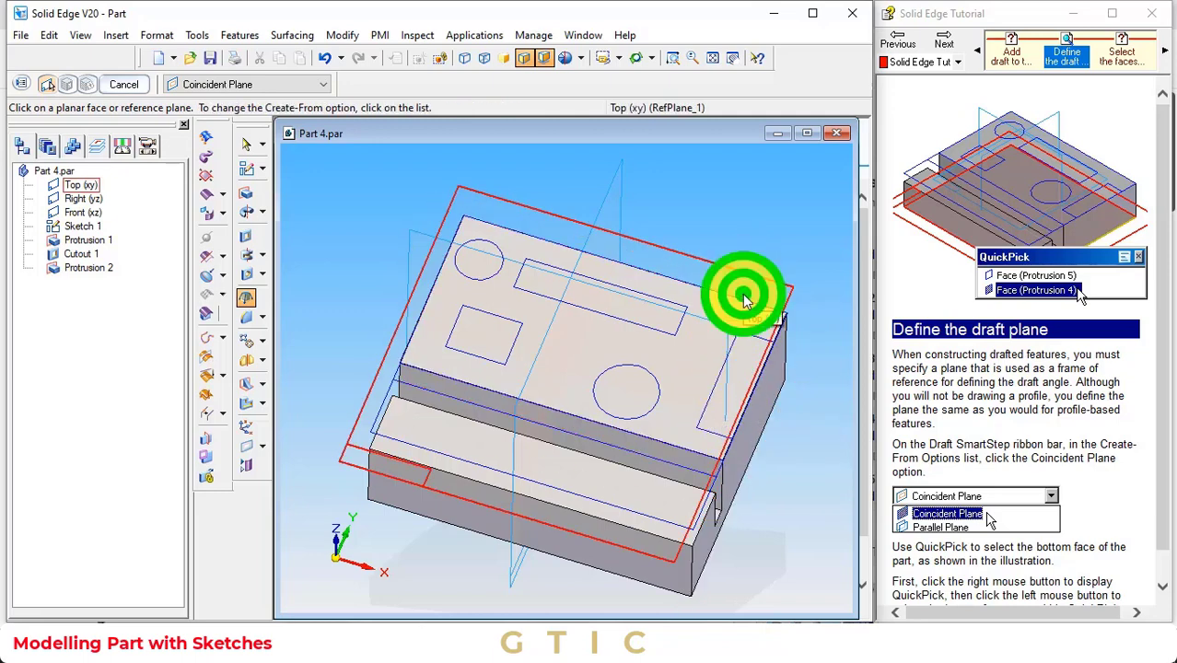
{"action": "left_click", "coordinate": [938, 44]}
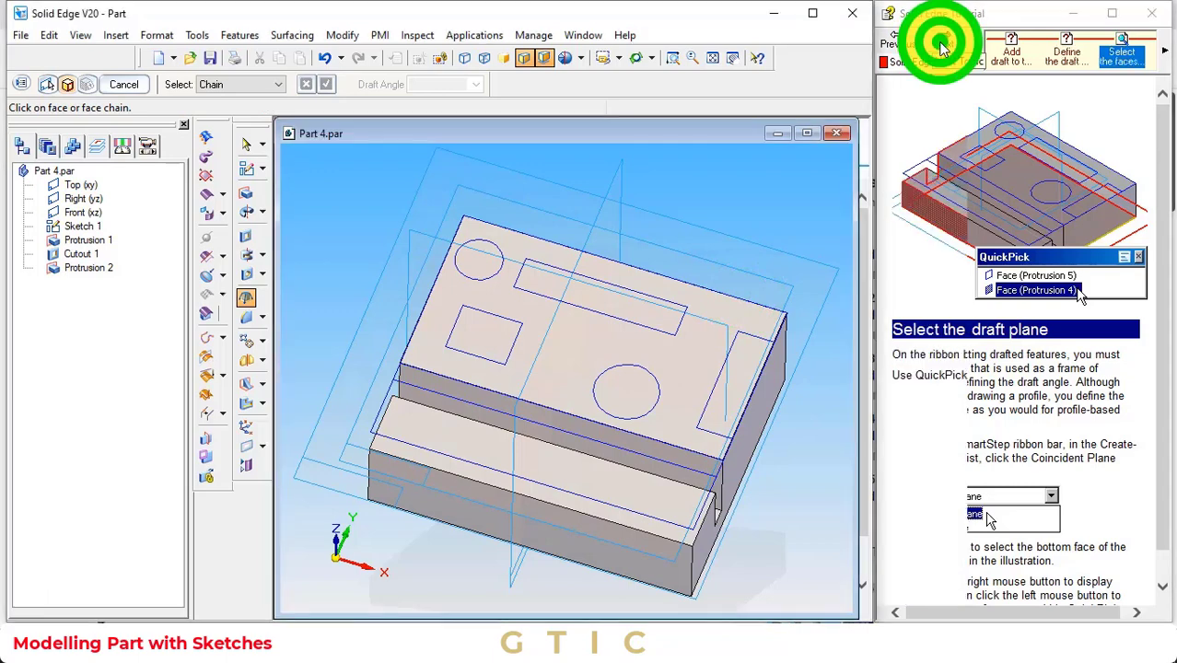
Select the part's outer side faces all round for the draft, using the Chain selection option.
{"action": "left_click", "coordinate": [758, 383]}
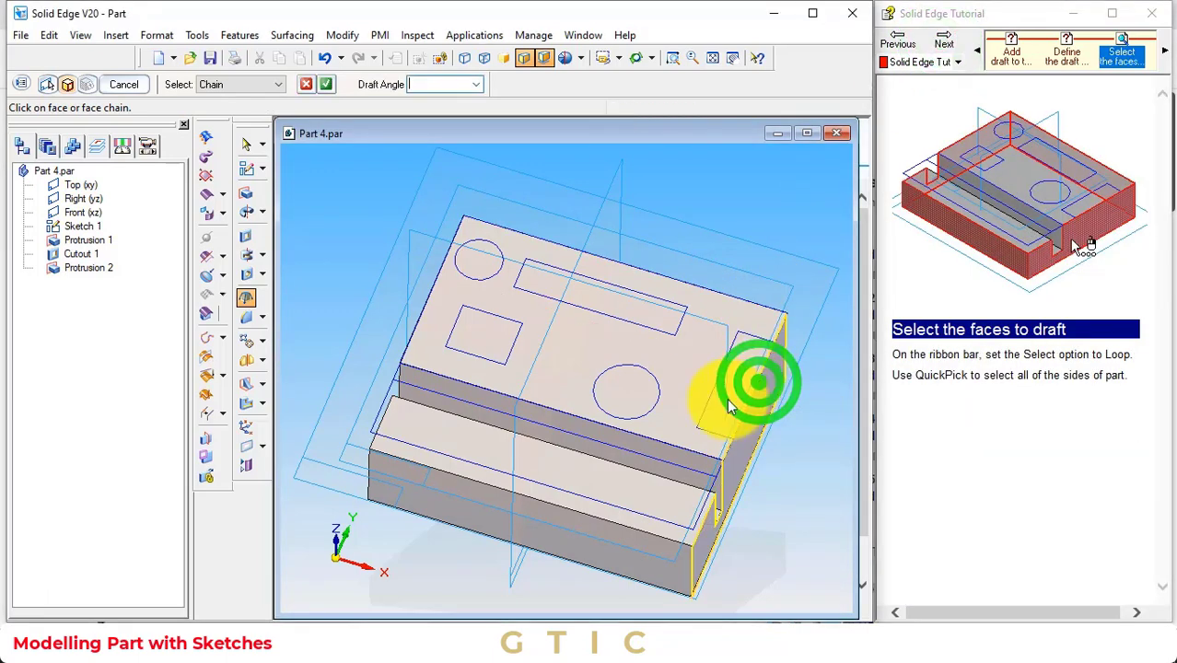
{"action": "left_click", "coordinate": [472, 506]}
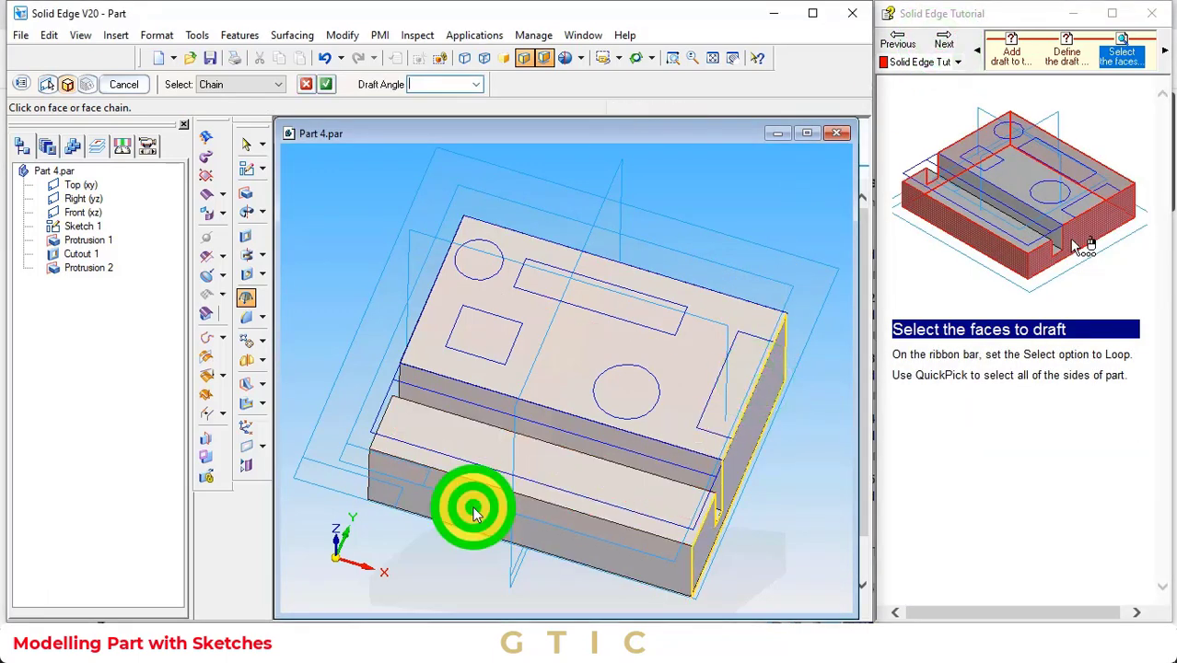
{"action": "left_click", "coordinate": [386, 415]}
{"action": "left_click", "coordinate": [666, 287]}
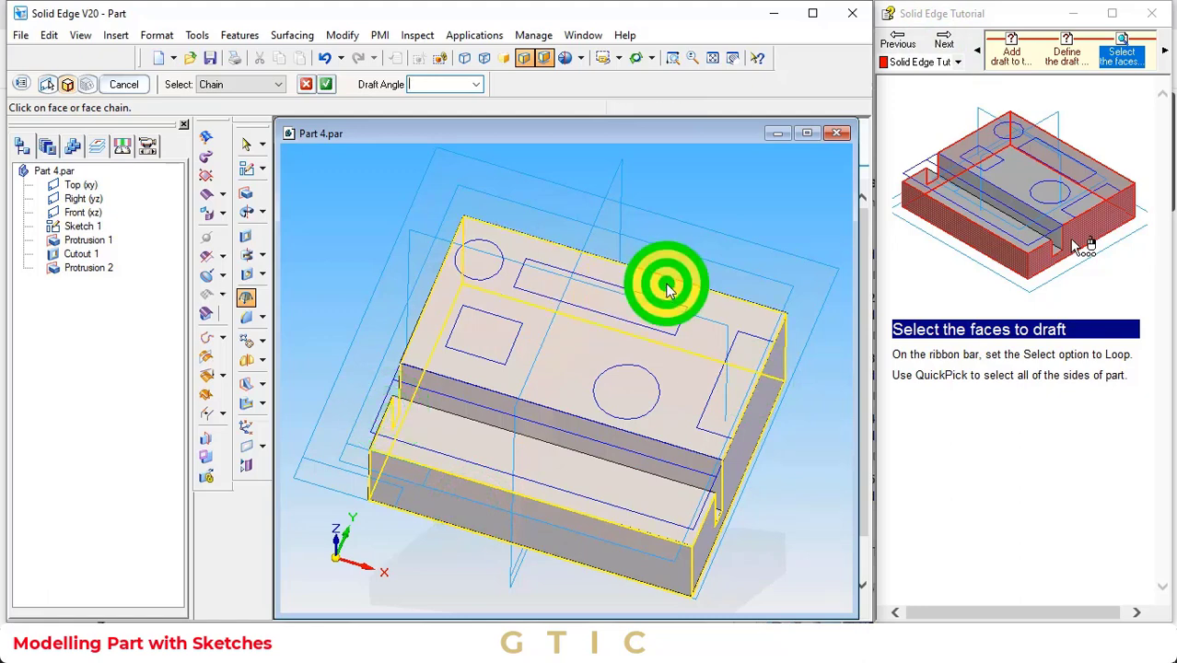
Set the draft angle to 3° for the selected side faces and accept it.
{"action": "left_click", "coordinate": [954, 42]}
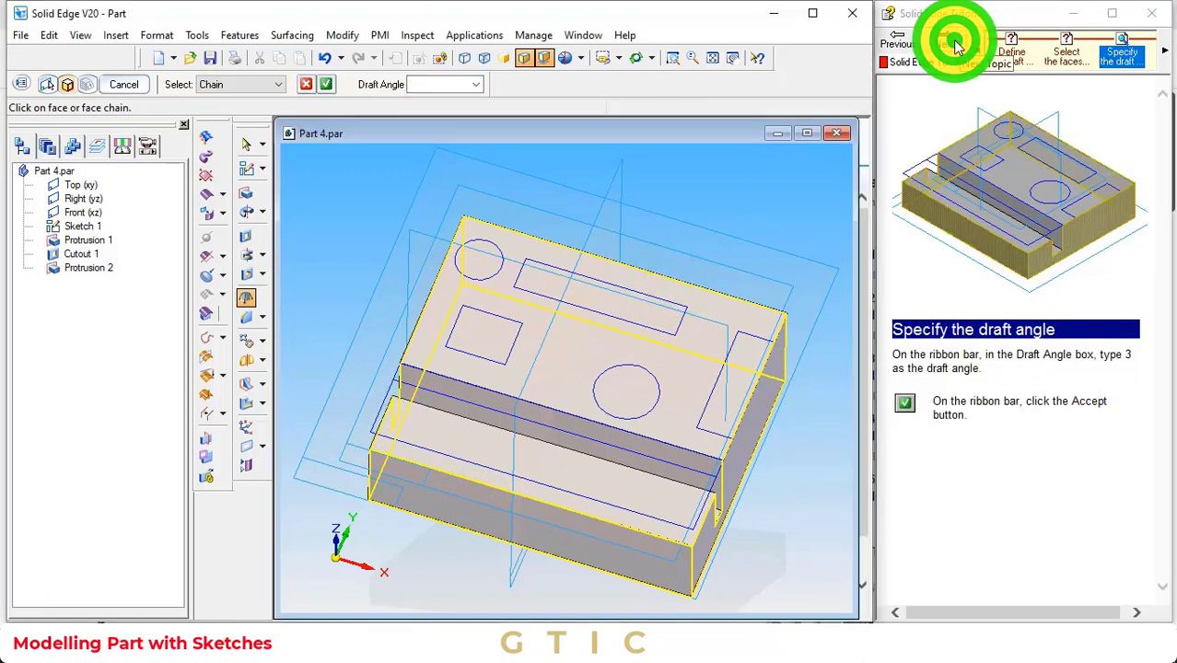
{"action": "left_click", "coordinate": [329, 84]}
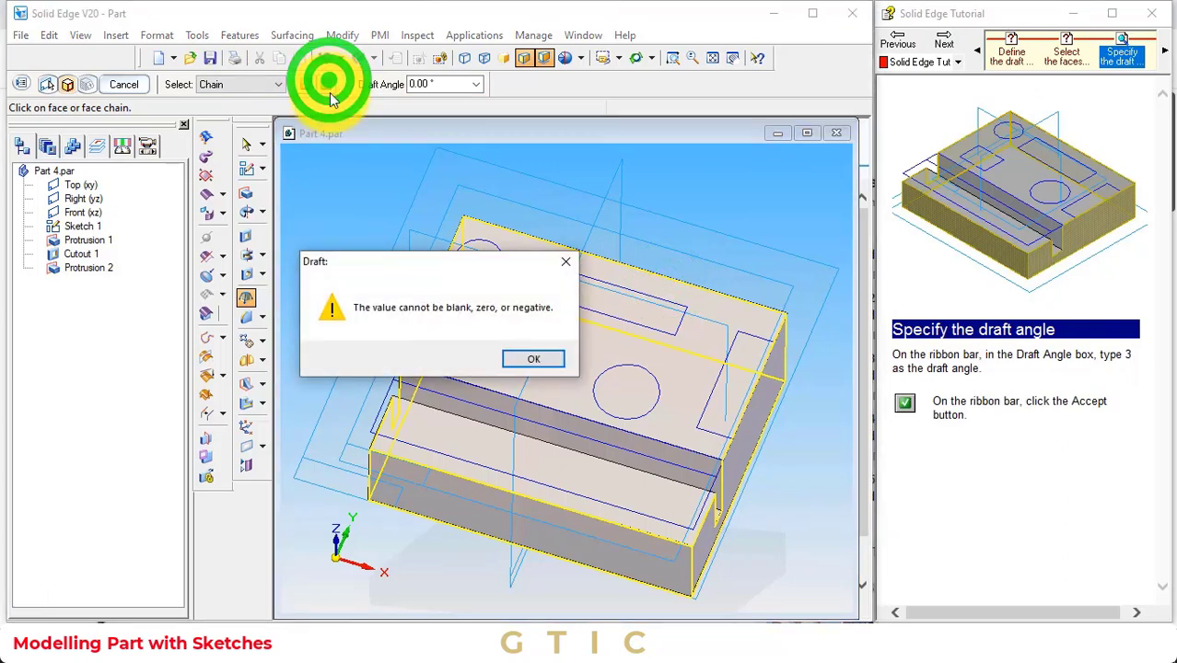
{"action": "left_click", "coordinate": [534, 359]}
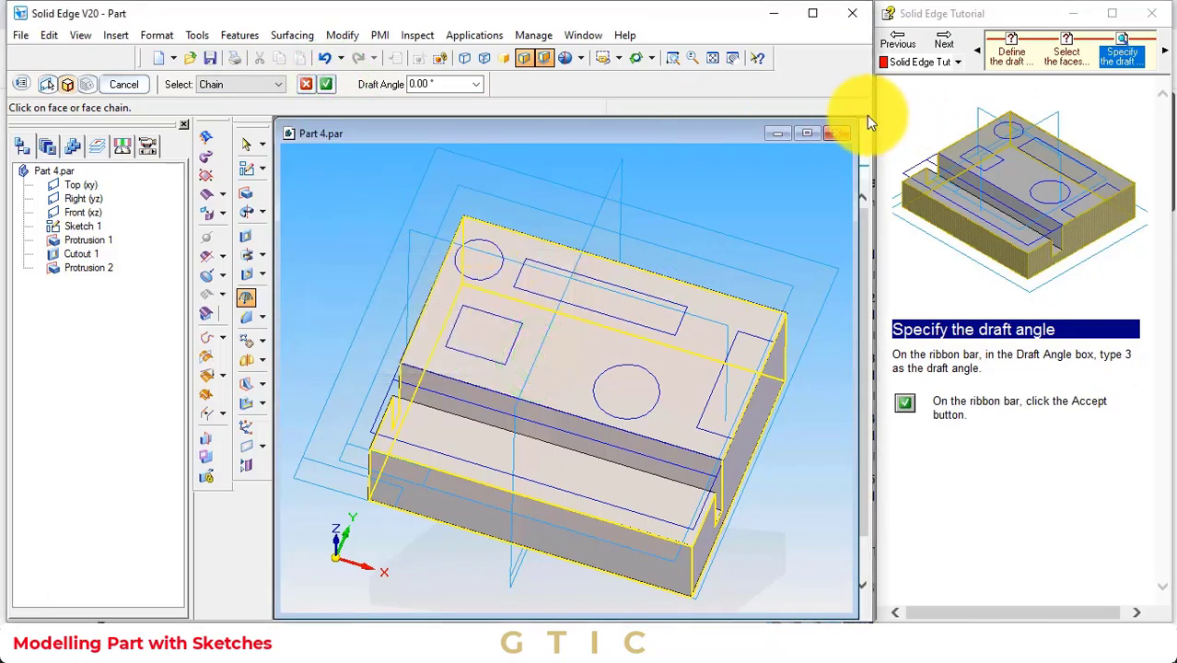
{"action": "left_click", "coordinate": [434, 81]}
{"action": "type", "text": "3"}
{"action": "left_click", "coordinate": [555, 132]}
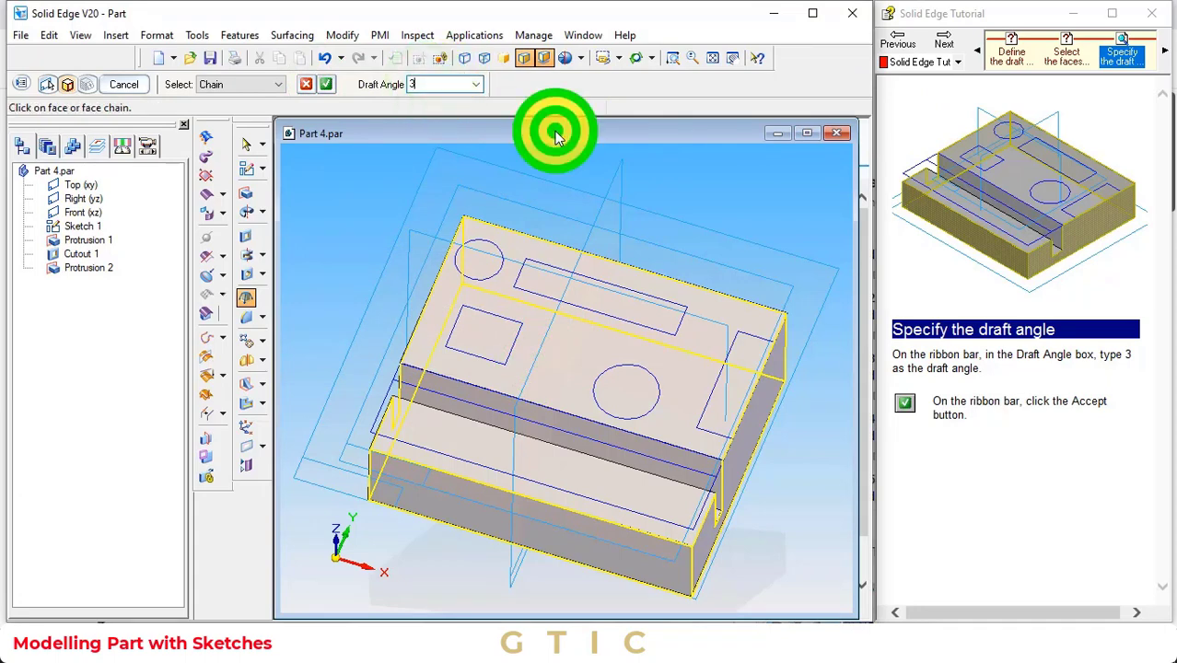
{"action": "left_click", "coordinate": [326, 83]}
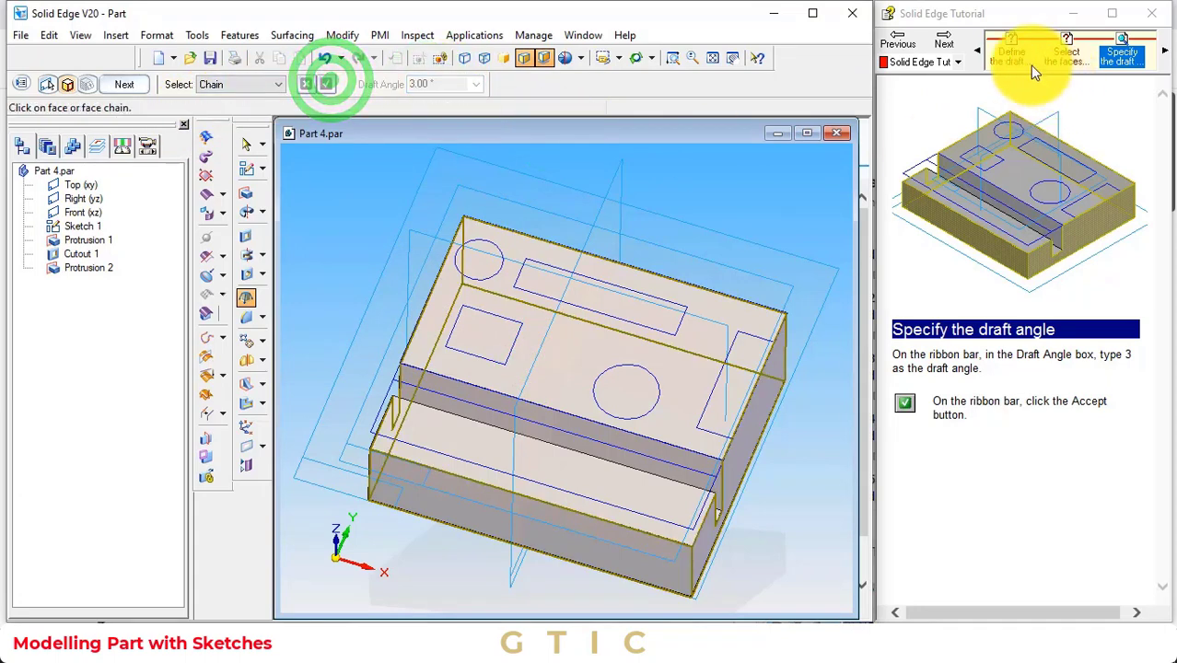
Choose the draft direction that makes the sides widen downward from the draft plane, and finish the draft.
{"action": "left_click", "coordinate": [942, 41]}
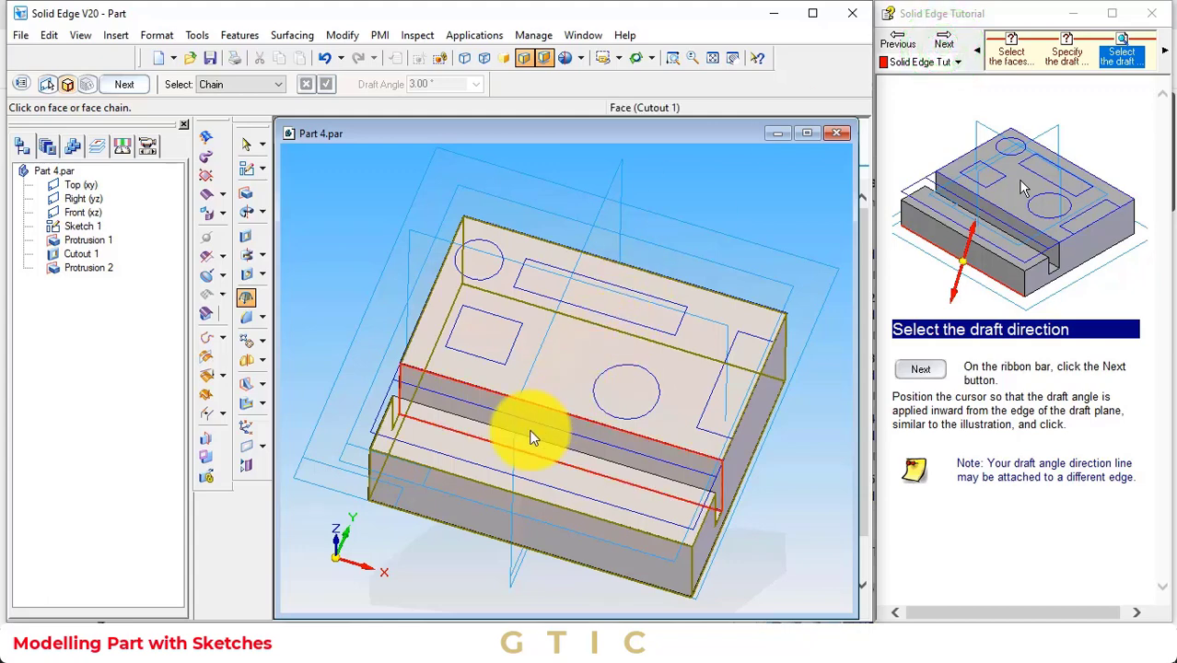
{"action": "left_click", "coordinate": [127, 84]}
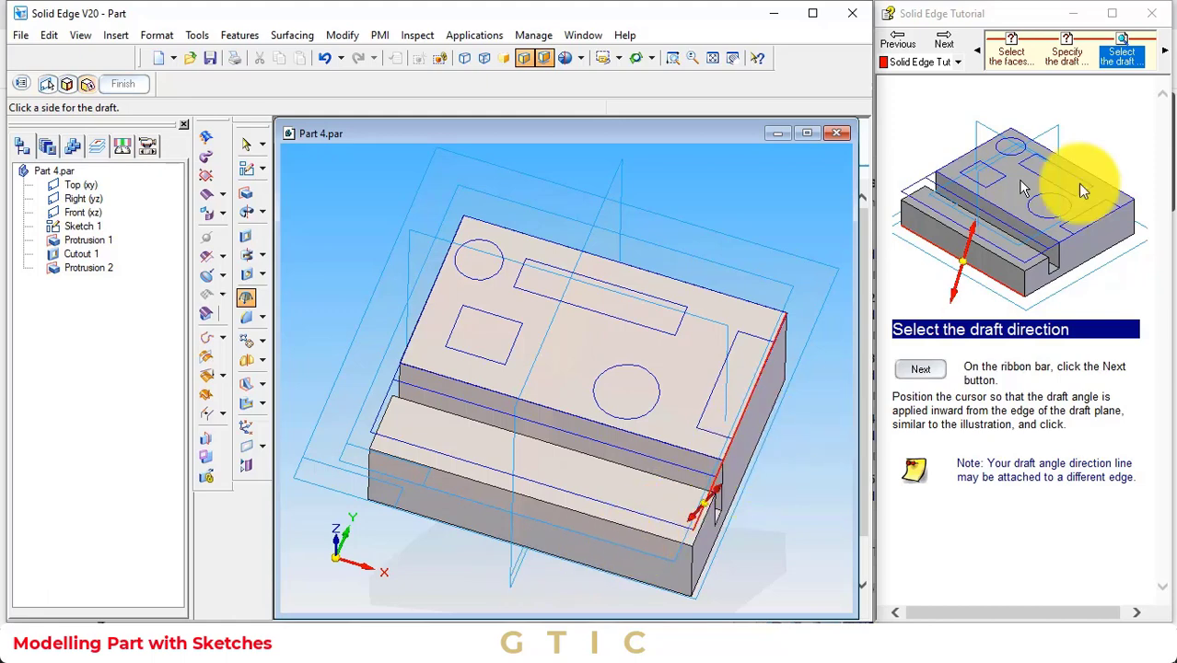
{"action": "left_click", "coordinate": [946, 41]}
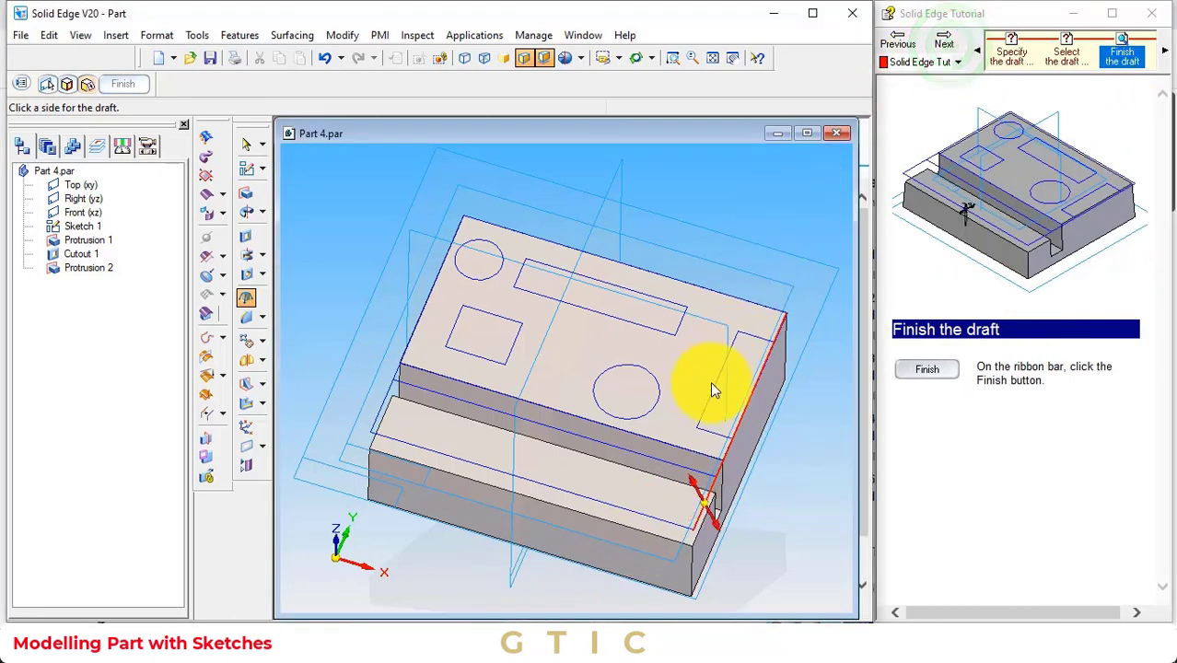
{"action": "left_click", "coordinate": [896, 41]}
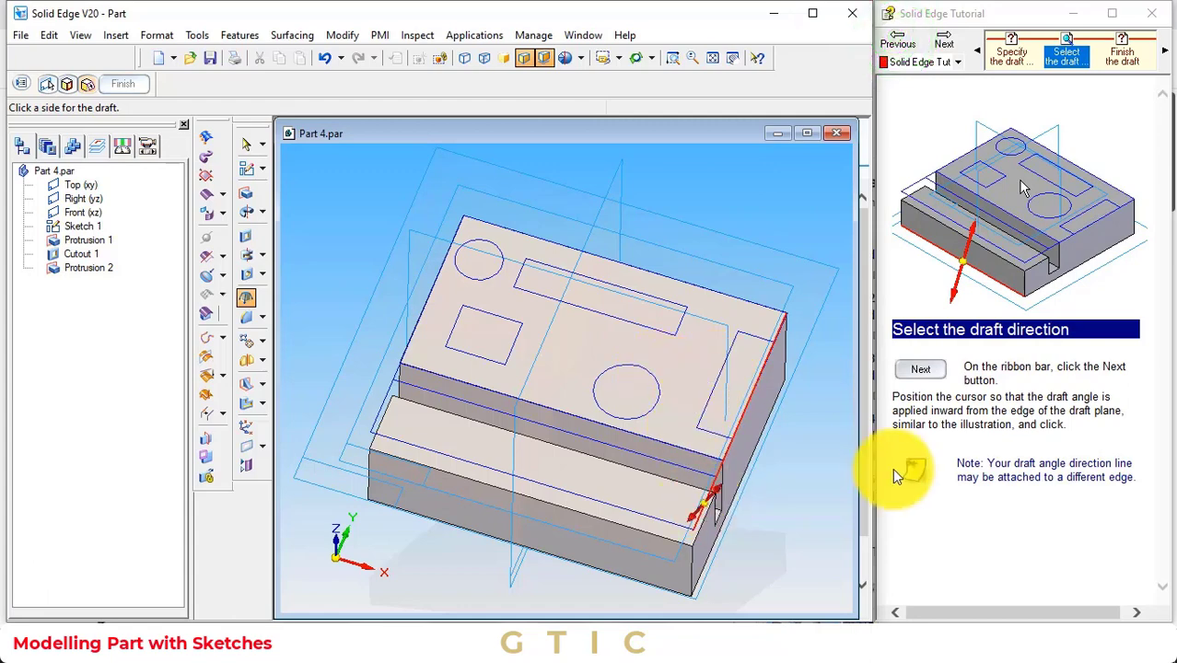
{"action": "left_click", "coordinate": [705, 506]}
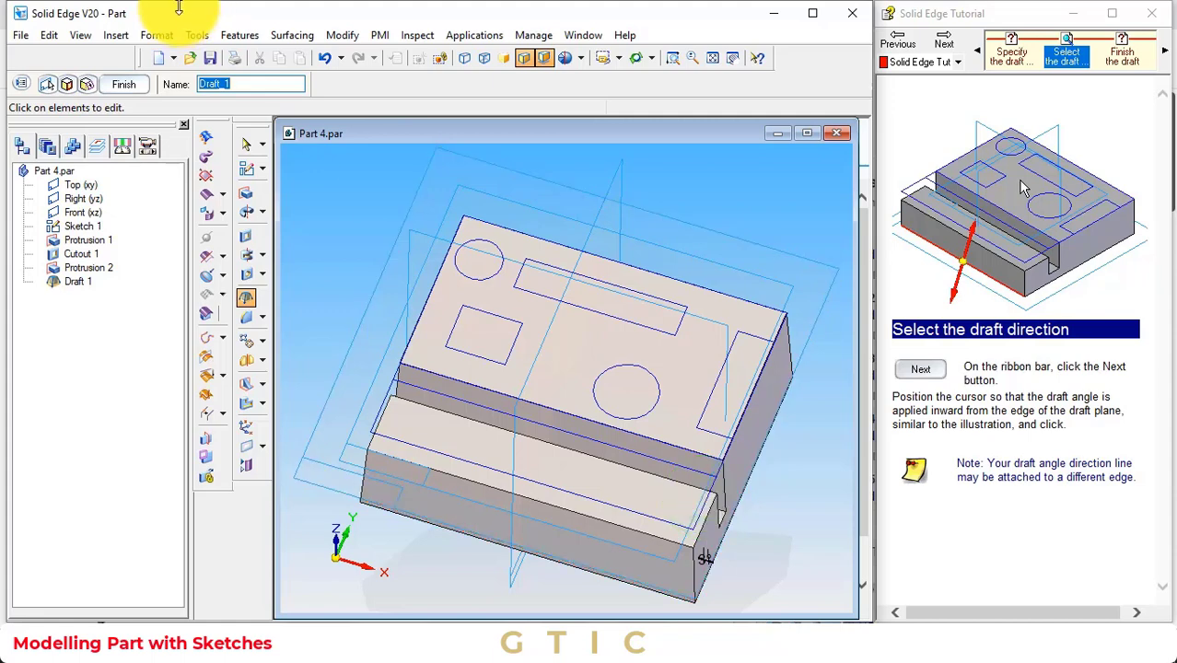
{"action": "left_click", "coordinate": [122, 84]}
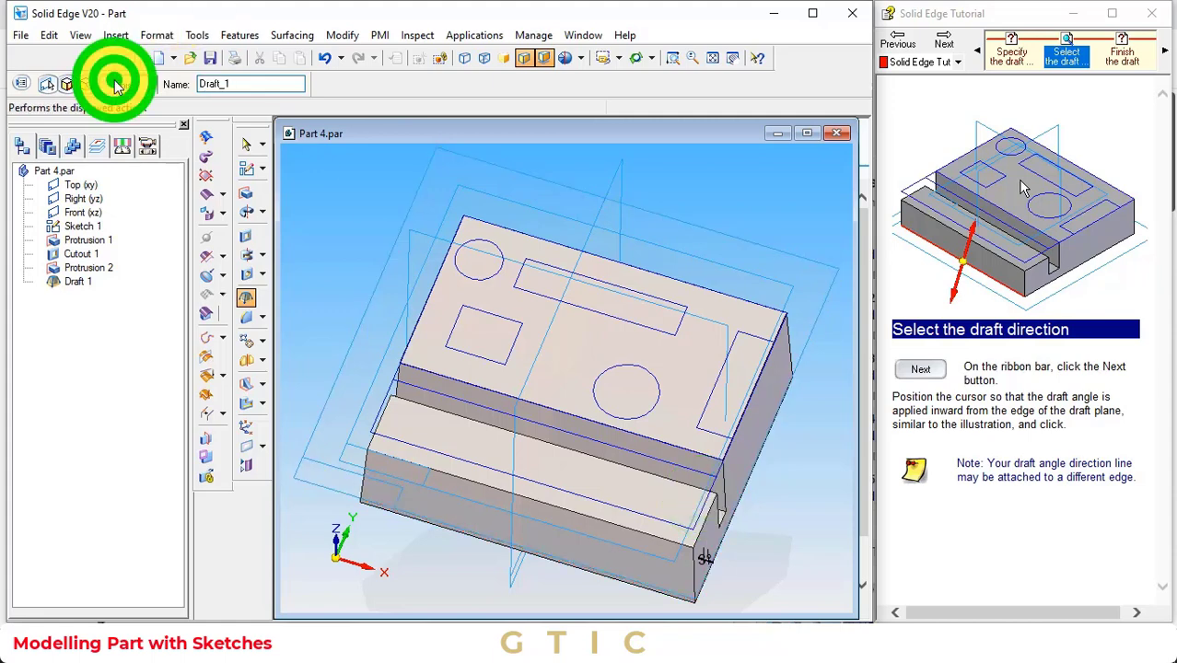
Start a Round on the drafted part and select the top face of the lower front block with the Face selection option.
{"action": "left_click", "coordinate": [941, 43]}
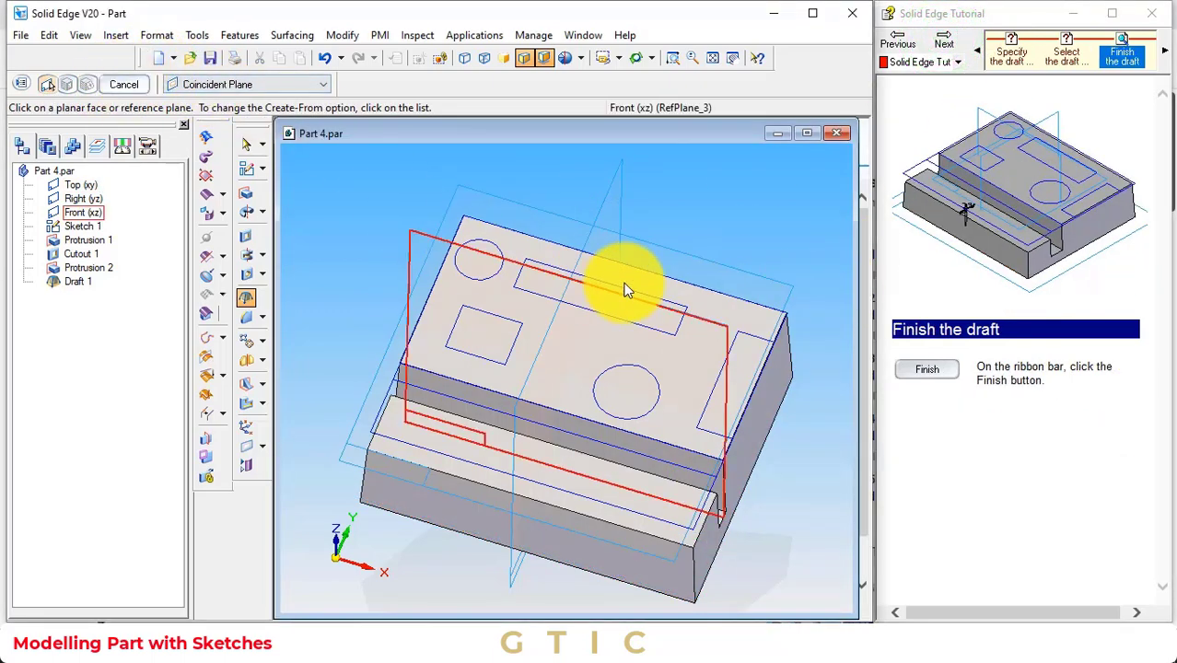
{"action": "left_click", "coordinate": [635, 57]}
{"action": "left_click_drag", "start_coordinate": [790, 295], "coordinate": [716, 240]}
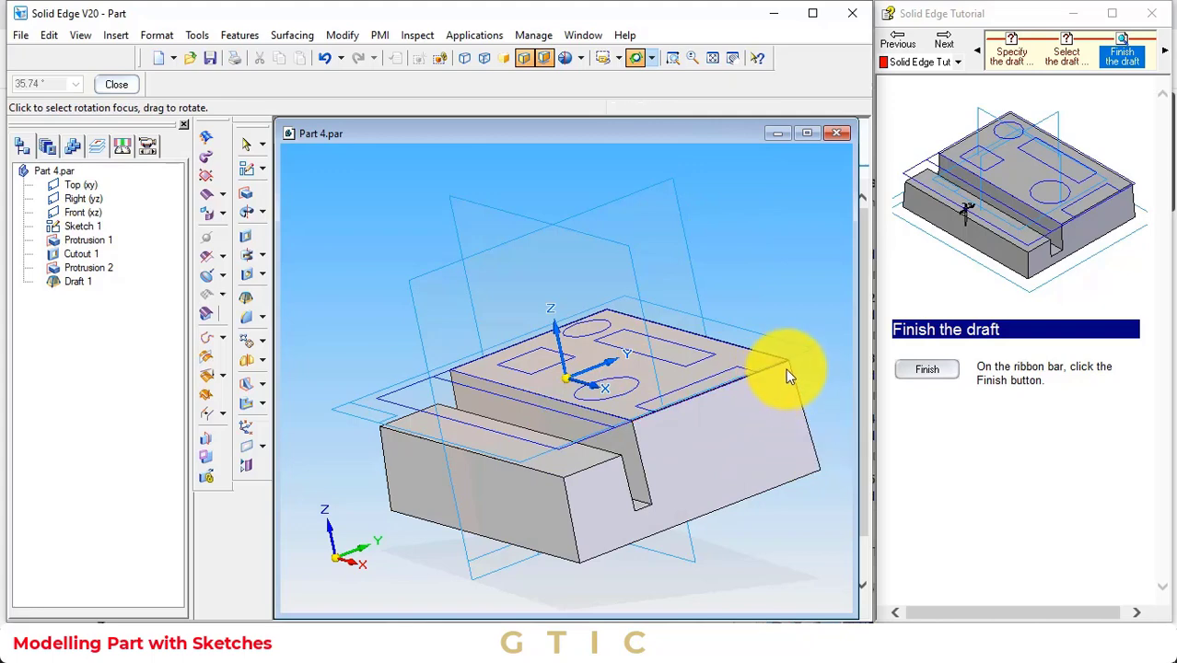
{"action": "left_click_drag", "start_coordinate": [788, 428], "coordinate": [789, 426]}
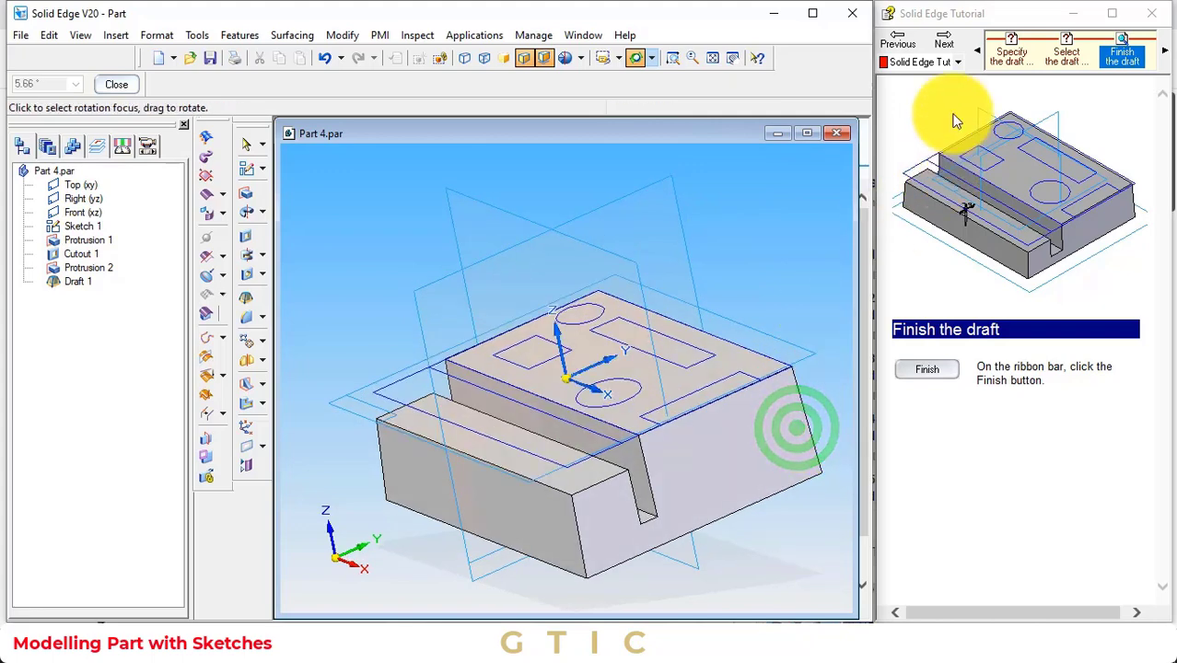
{"action": "left_click", "coordinate": [942, 42]}
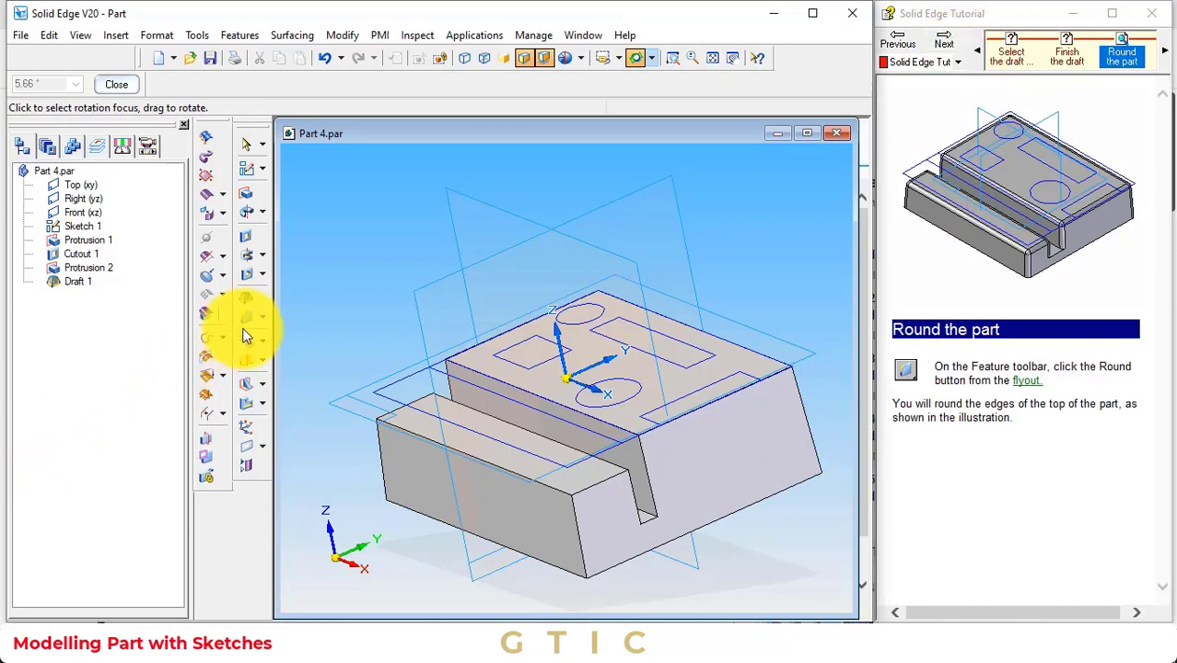
{"action": "left_click", "coordinate": [263, 317]}
{"action": "left_click", "coordinate": [292, 322]}
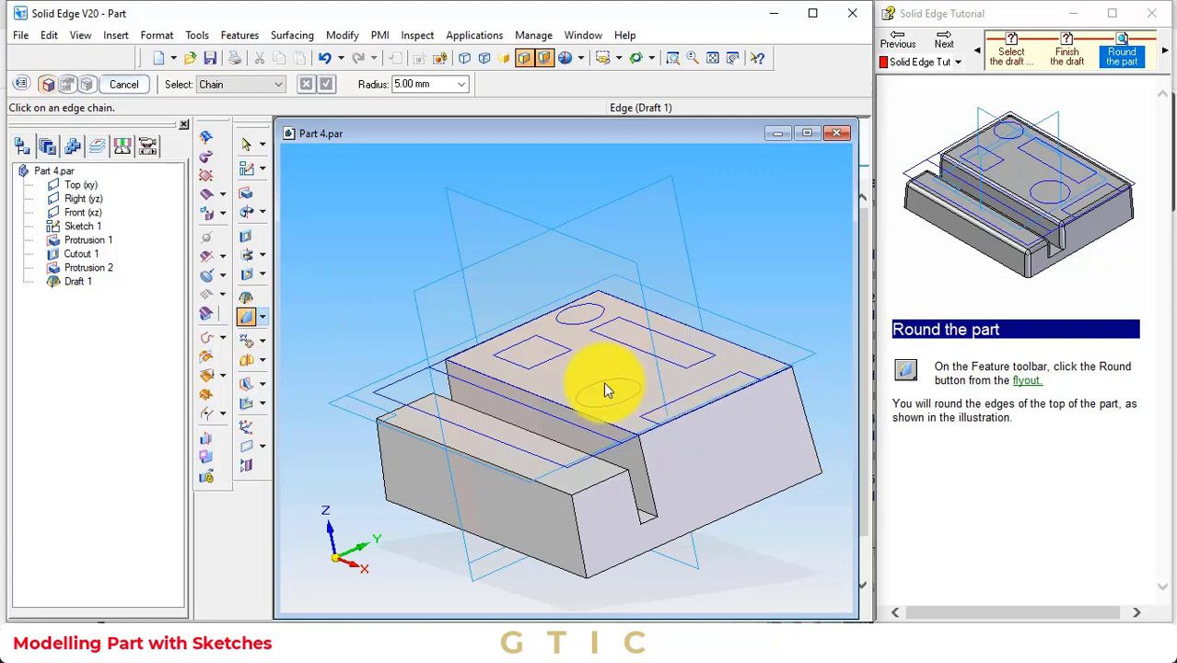
{"action": "left_click", "coordinate": [943, 42]}
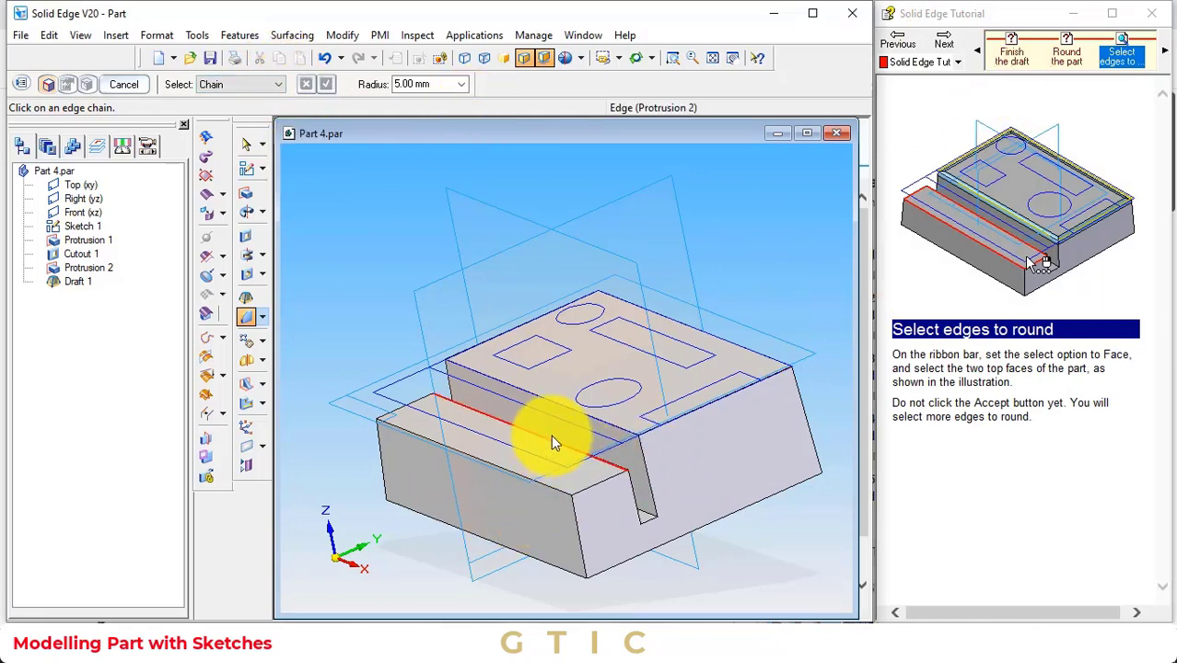
{"action": "left_click", "coordinate": [251, 86]}
{"action": "left_click", "coordinate": [226, 122]}
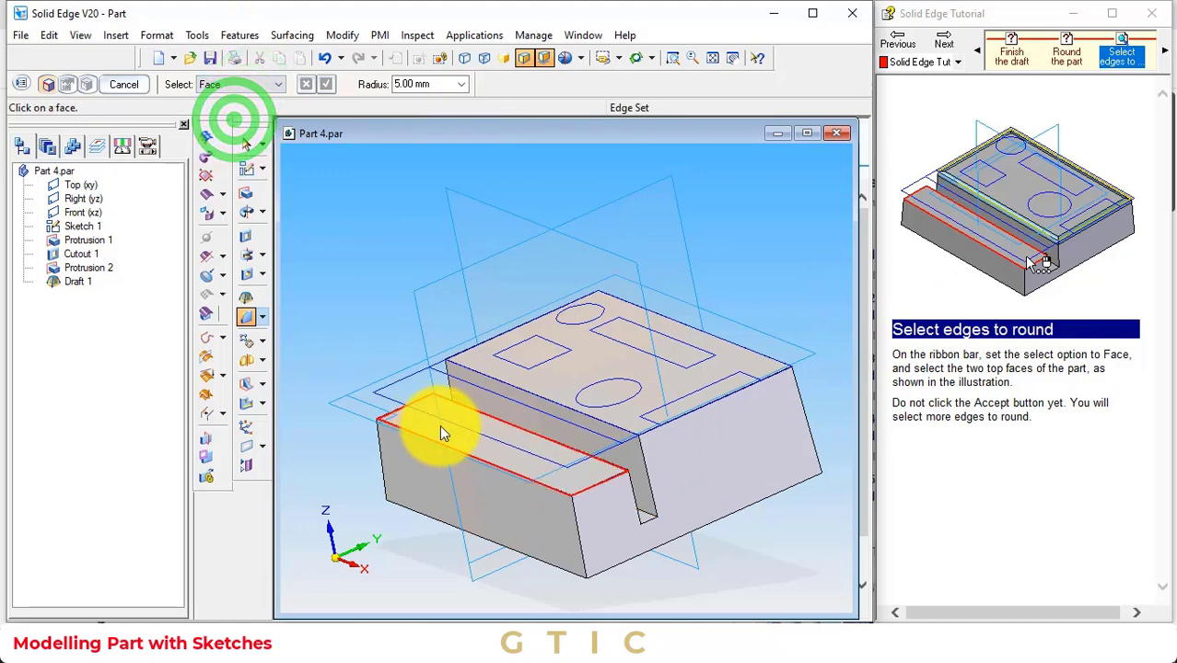
{"action": "left_click", "coordinate": [440, 425]}
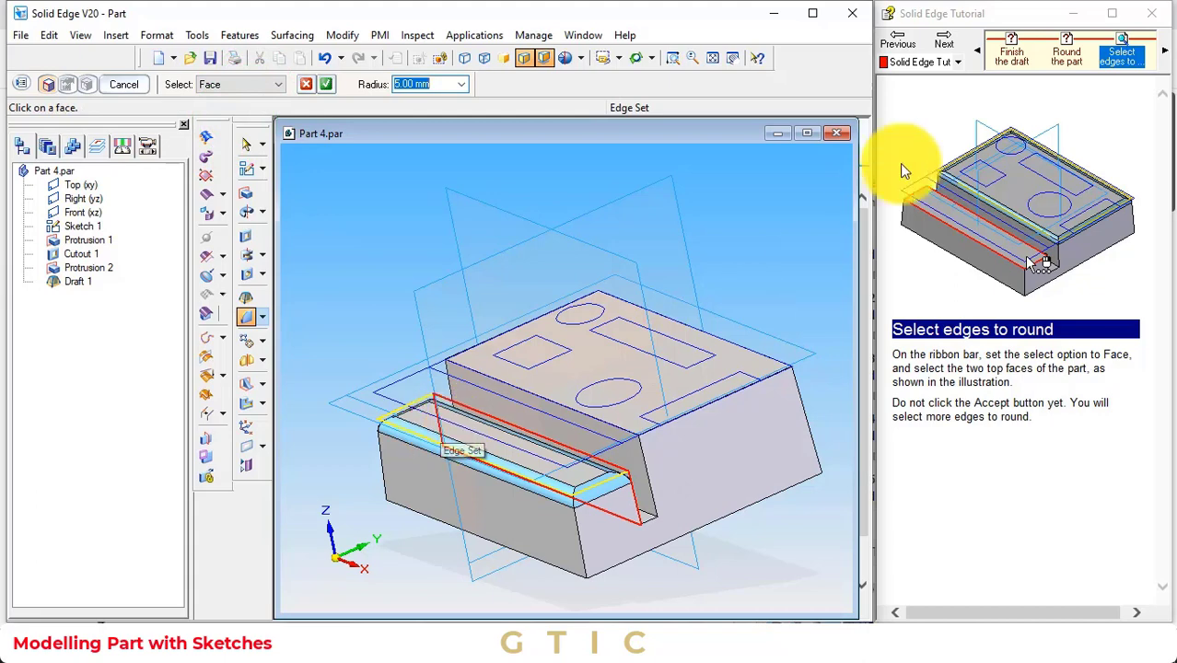
Try to add the raised block's groove-side wall and its top face to the round selection.
{"action": "left_click", "coordinate": [941, 46]}
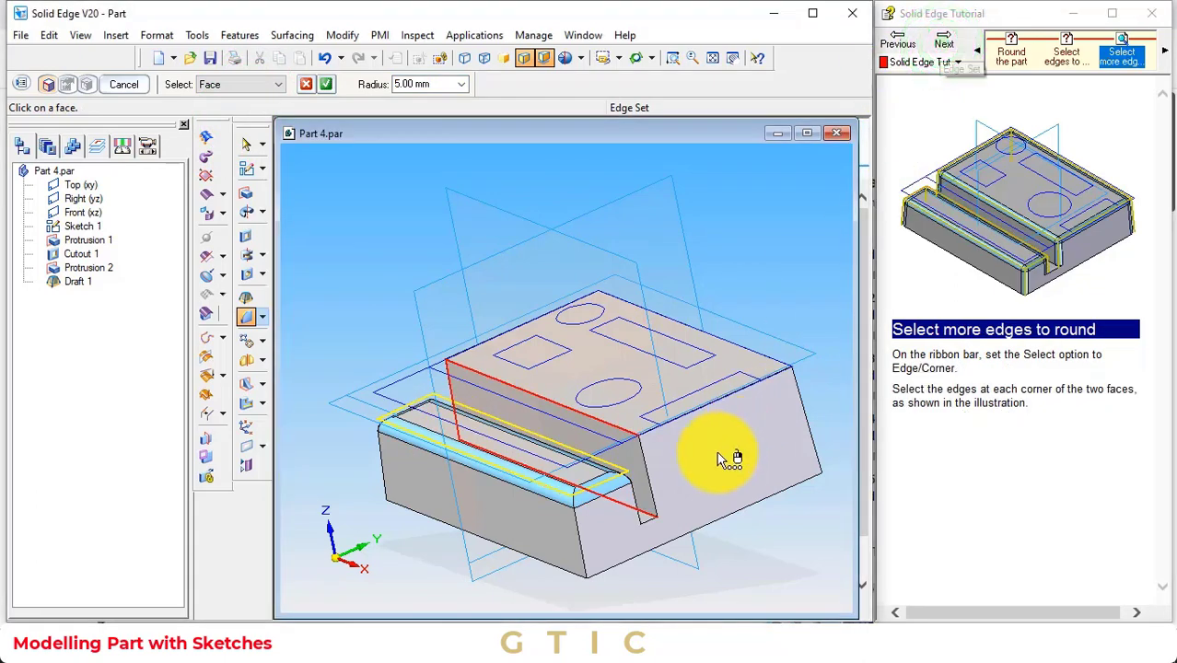
{"action": "left_click", "coordinate": [605, 429]}
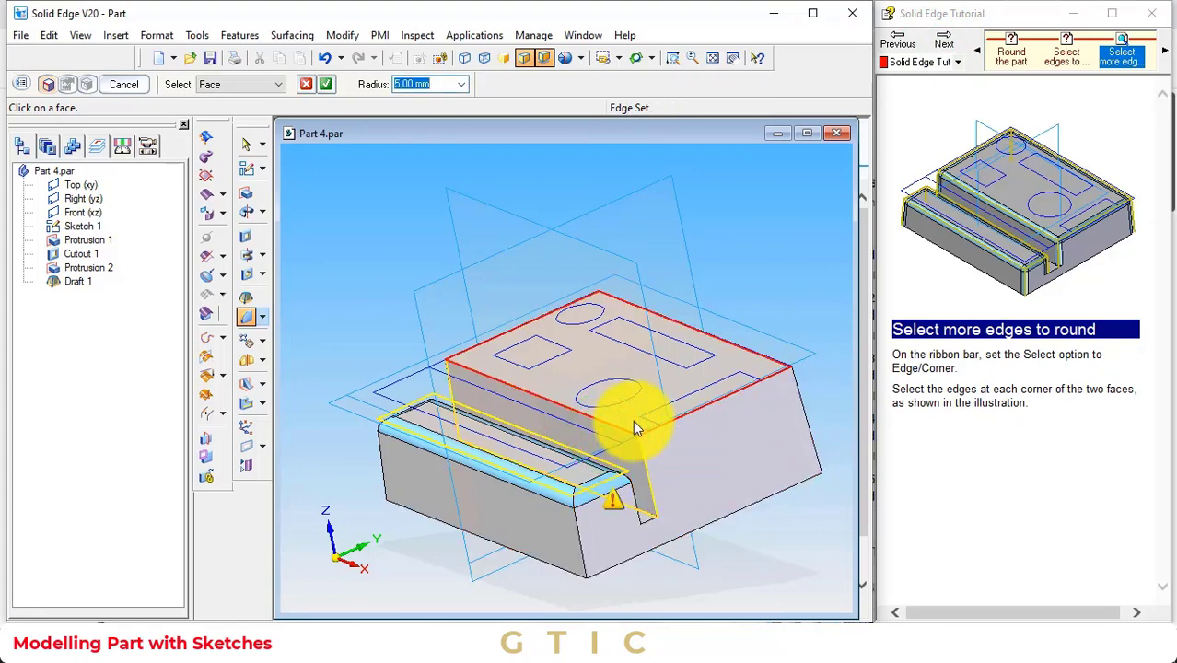
{"action": "left_click", "coordinate": [638, 427]}
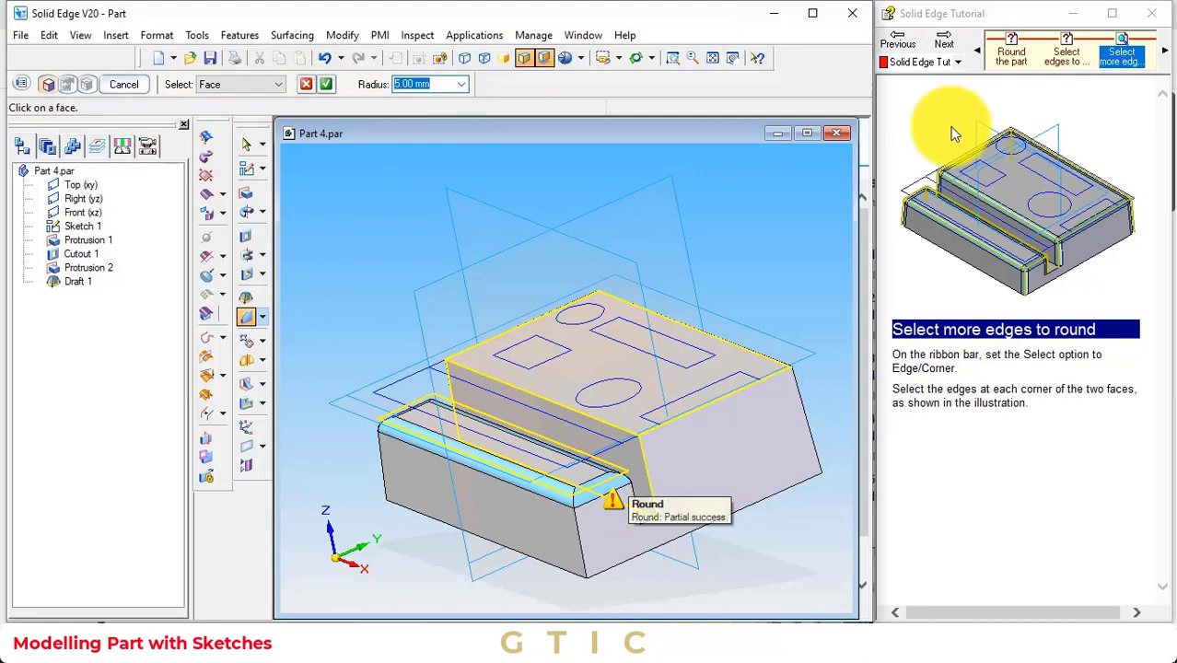
Set the round radius to 4 mm and switch the selection option to Edge/Corner.
{"action": "left_click", "coordinate": [944, 42]}
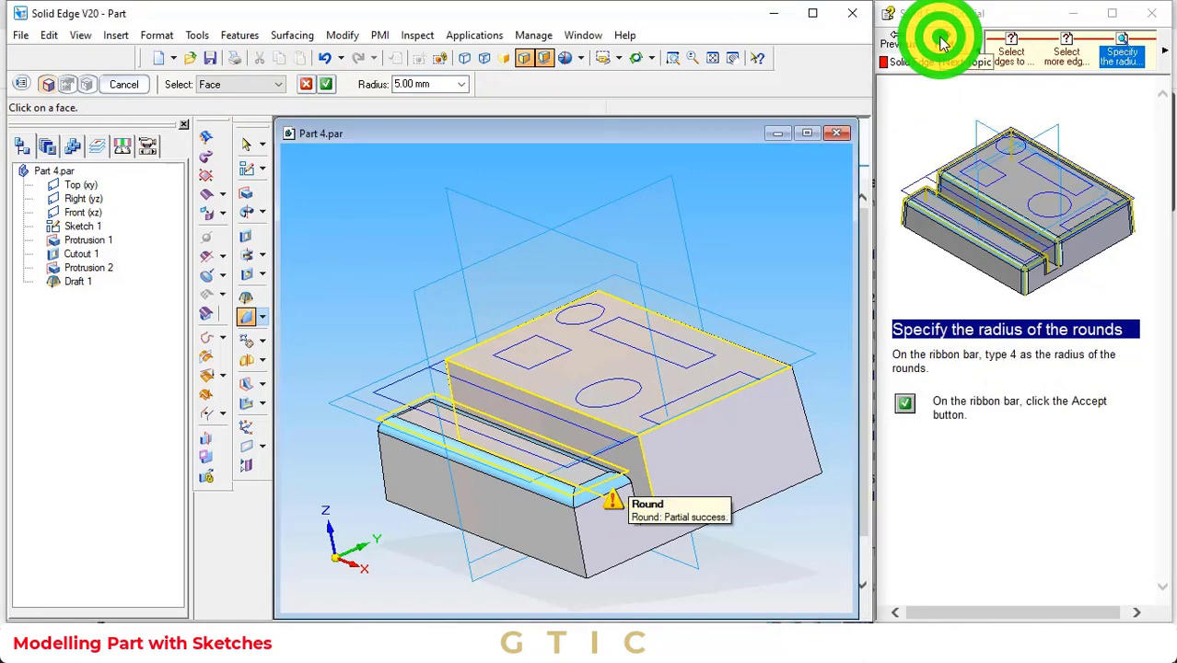
{"action": "left_click", "coordinate": [420, 84]}
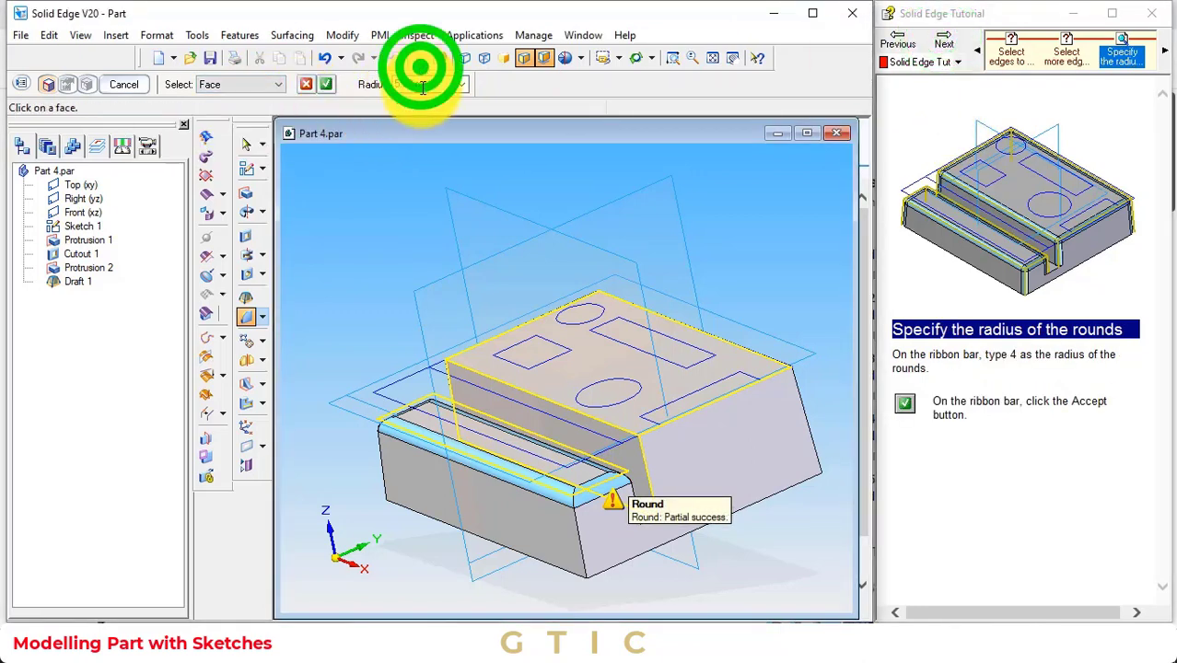
{"action": "type", "text": "4"}
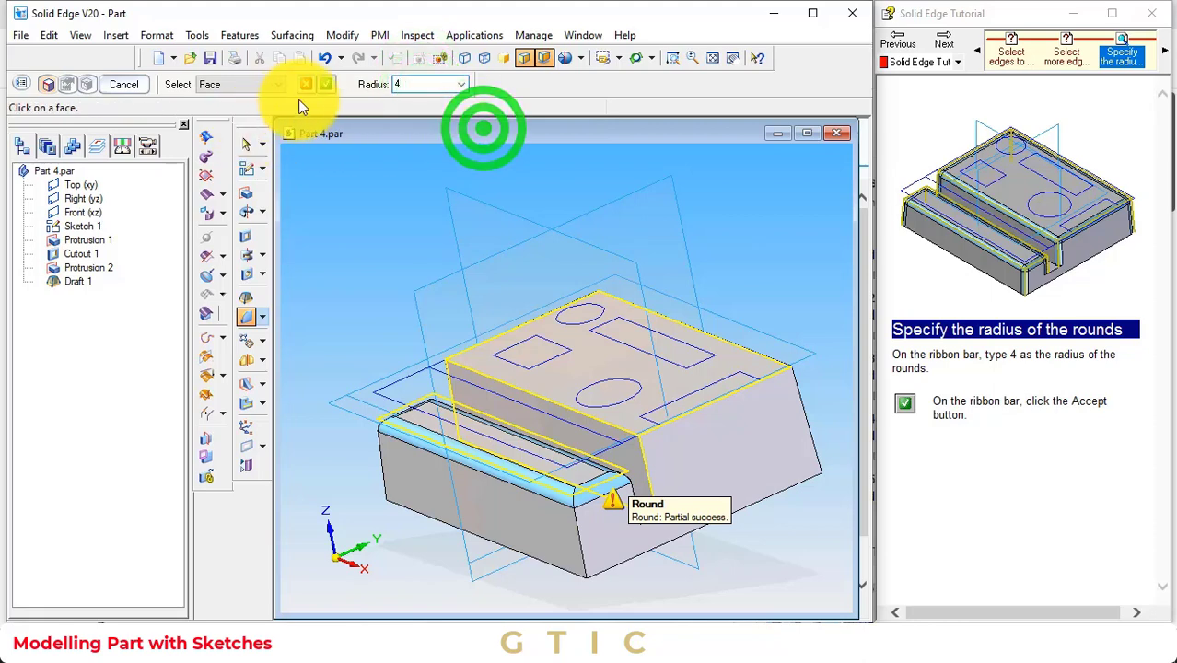
{"action": "left_click", "coordinate": [277, 85]}
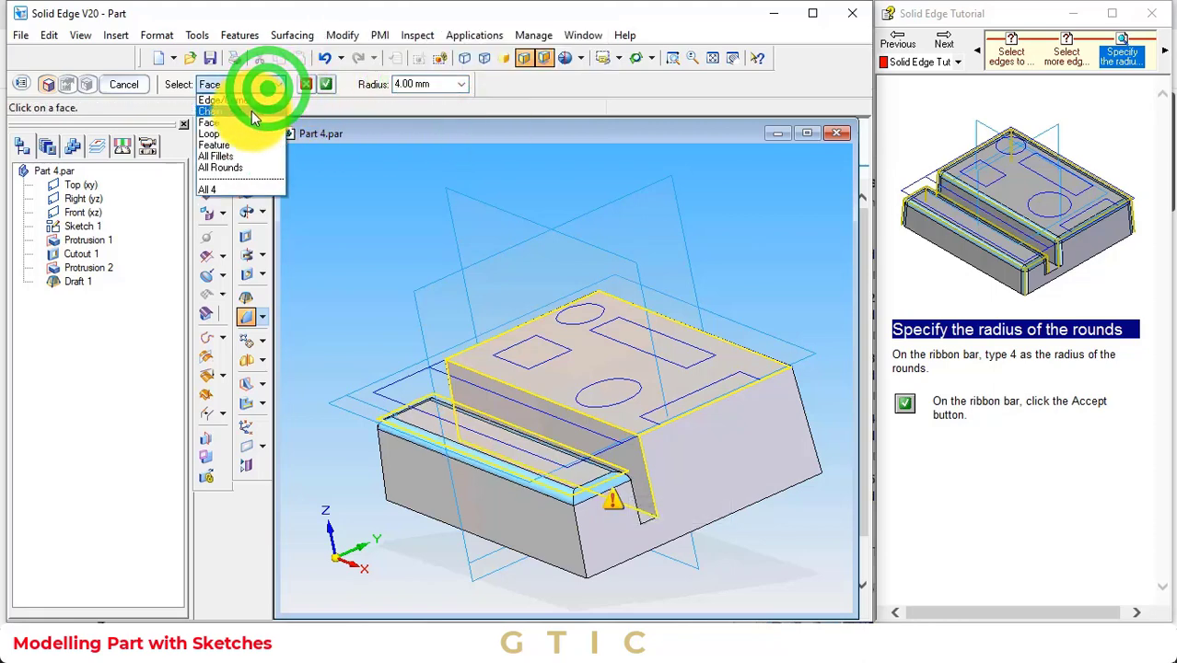
{"action": "left_click", "coordinate": [246, 103]}
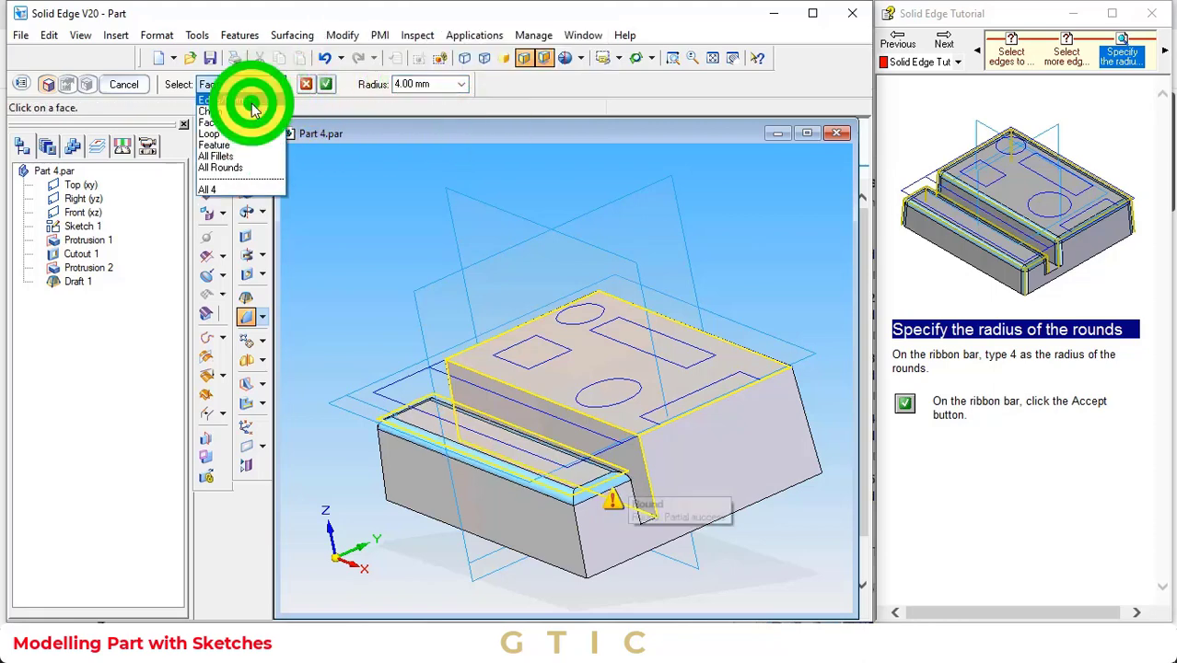
{"action": "left_click", "coordinate": [629, 437]}
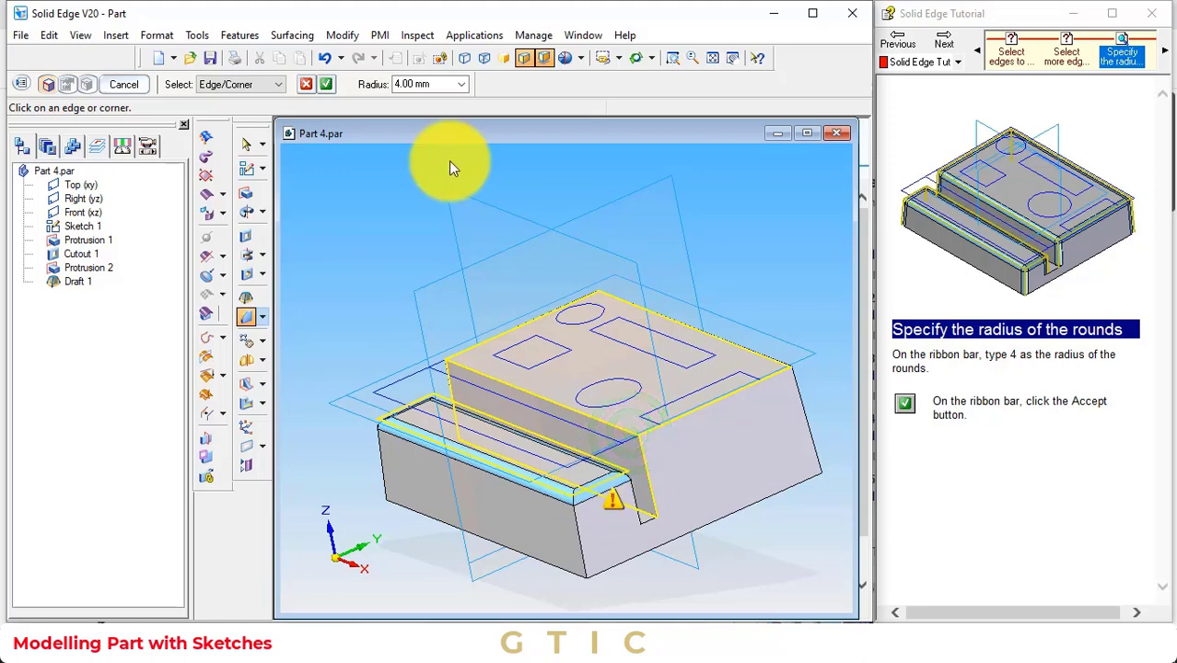
Accept the selected edges, preview the 4 mm round and finish the feature.
{"action": "left_click", "coordinate": [326, 84]}
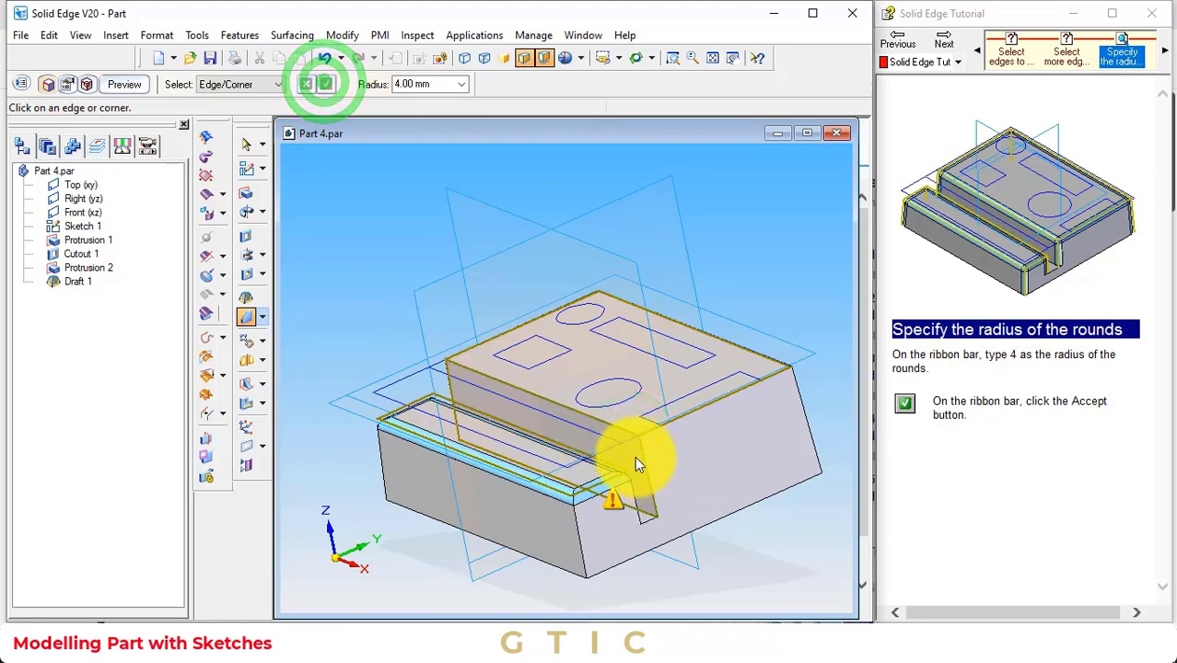
{"action": "left_click", "coordinate": [123, 84]}
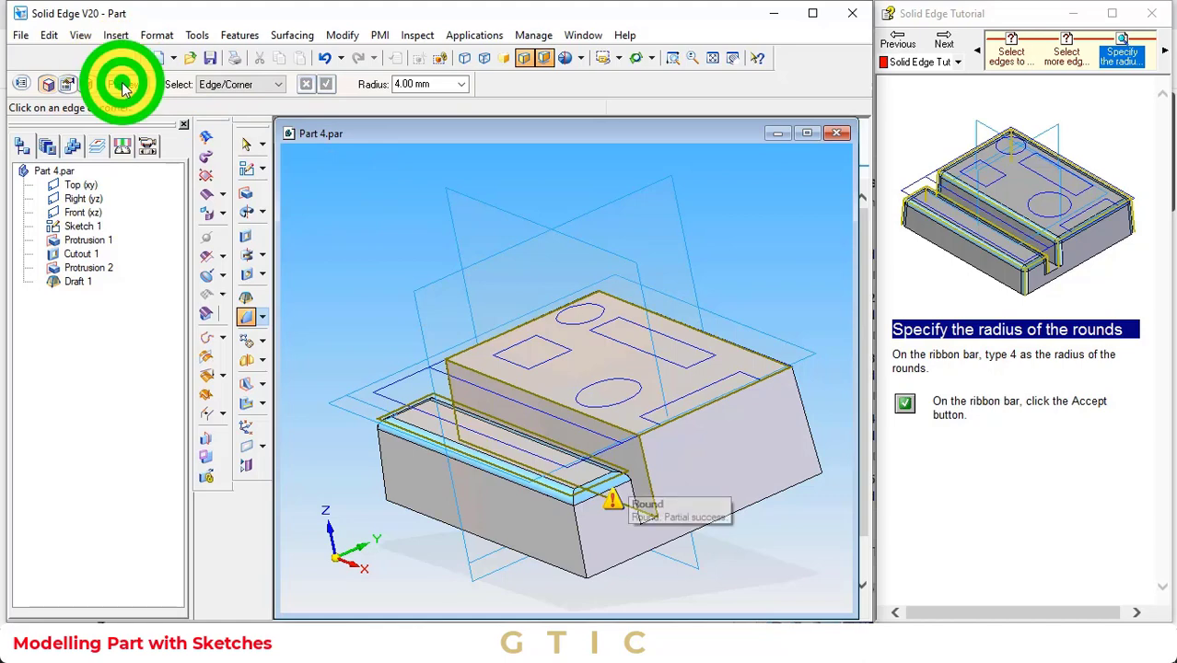
{"action": "left_click", "coordinate": [123, 84]}
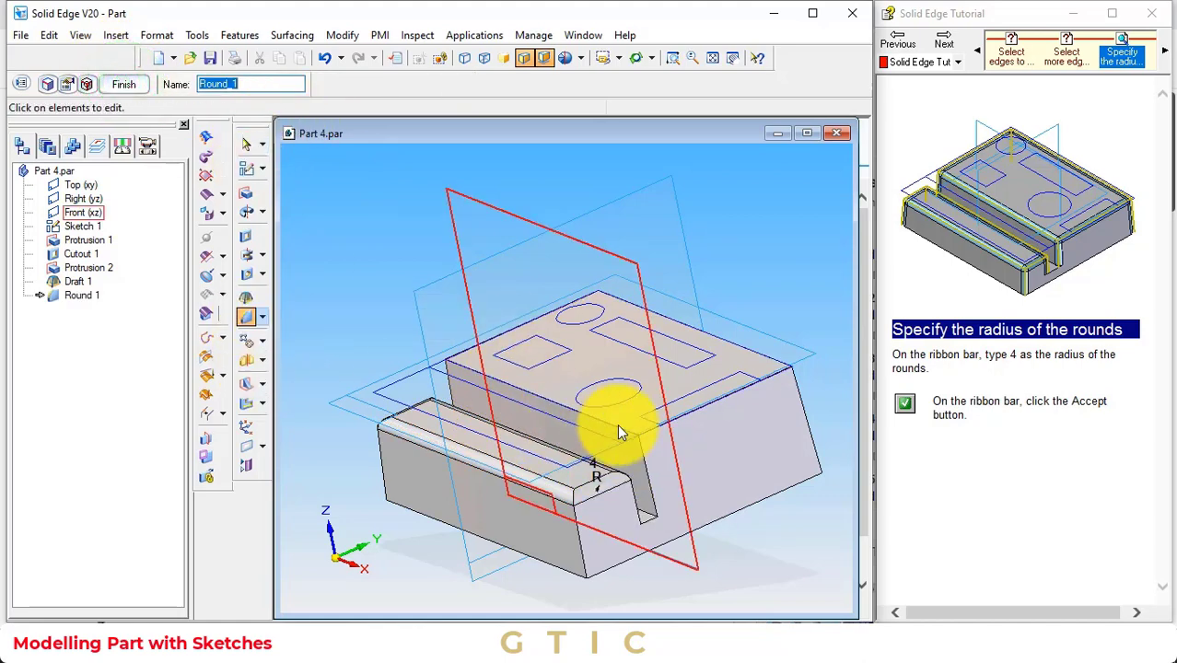
{"action": "left_click", "coordinate": [124, 85]}
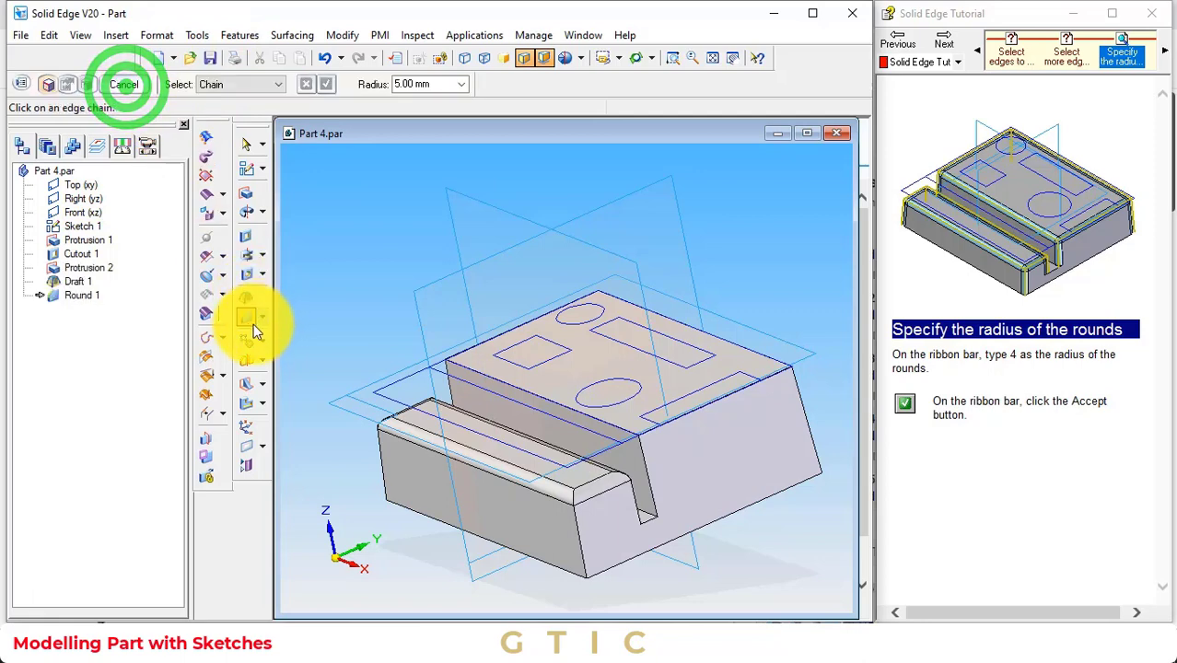
For a second round, select the raised block's four top edges and its three accessible vertical corner edges using Edge/Corner.
{"action": "left_click", "coordinate": [246, 317]}
{"action": "left_click", "coordinate": [246, 84]}
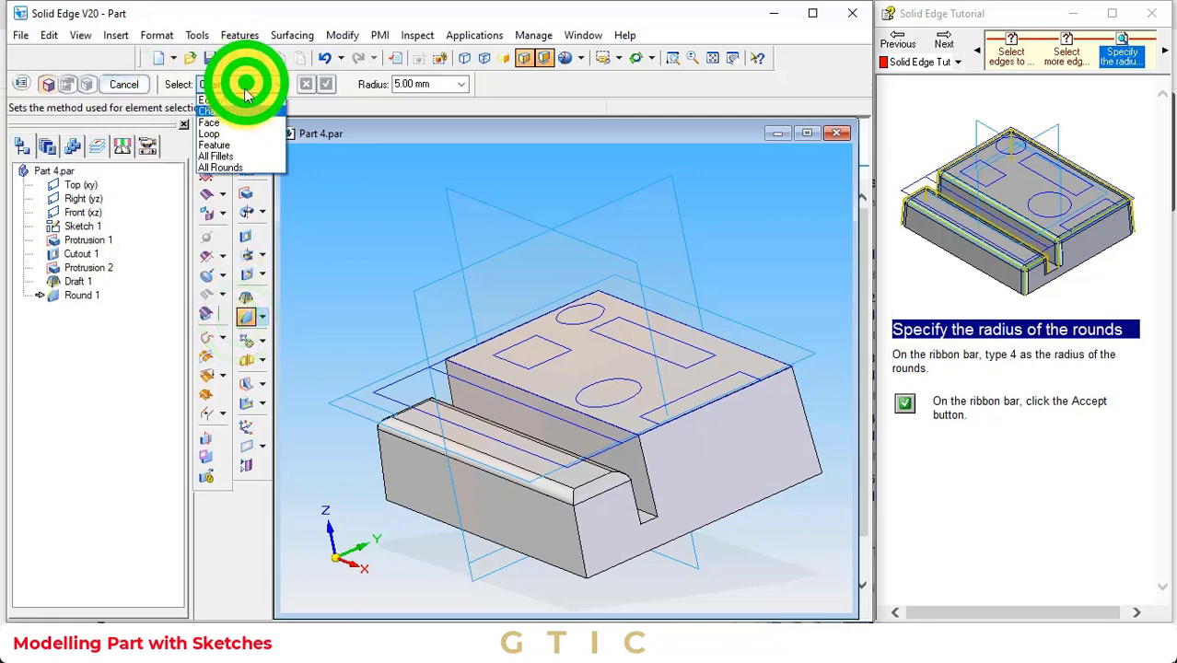
{"action": "left_click", "coordinate": [234, 99]}
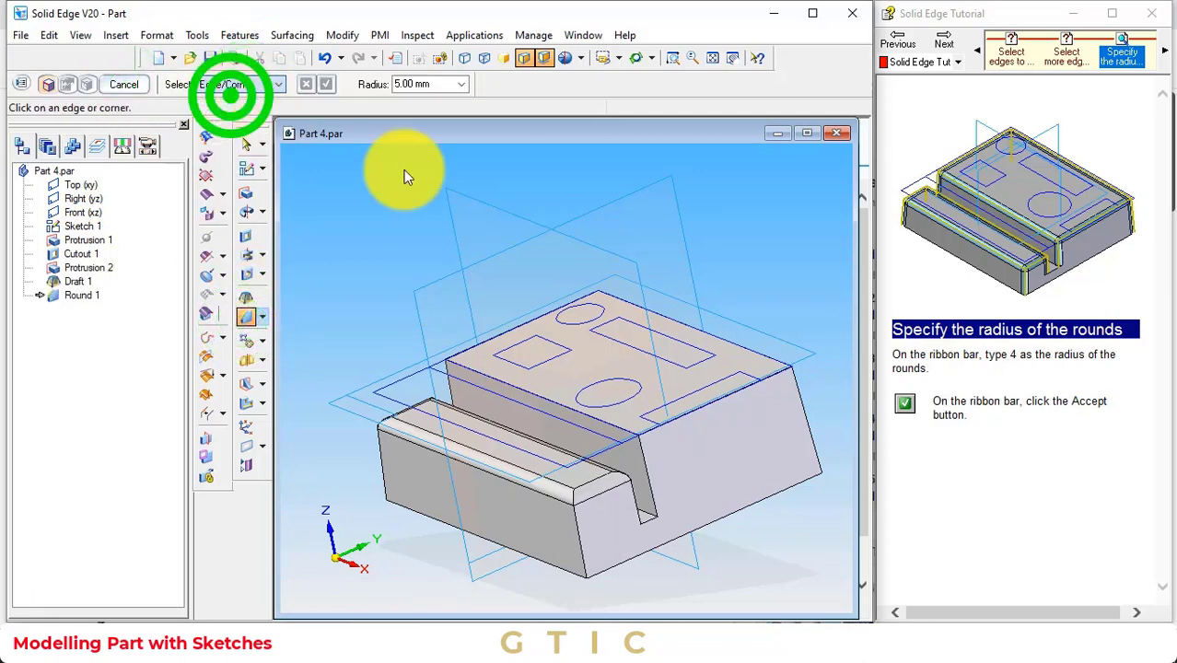
{"action": "left_click", "coordinate": [586, 414]}
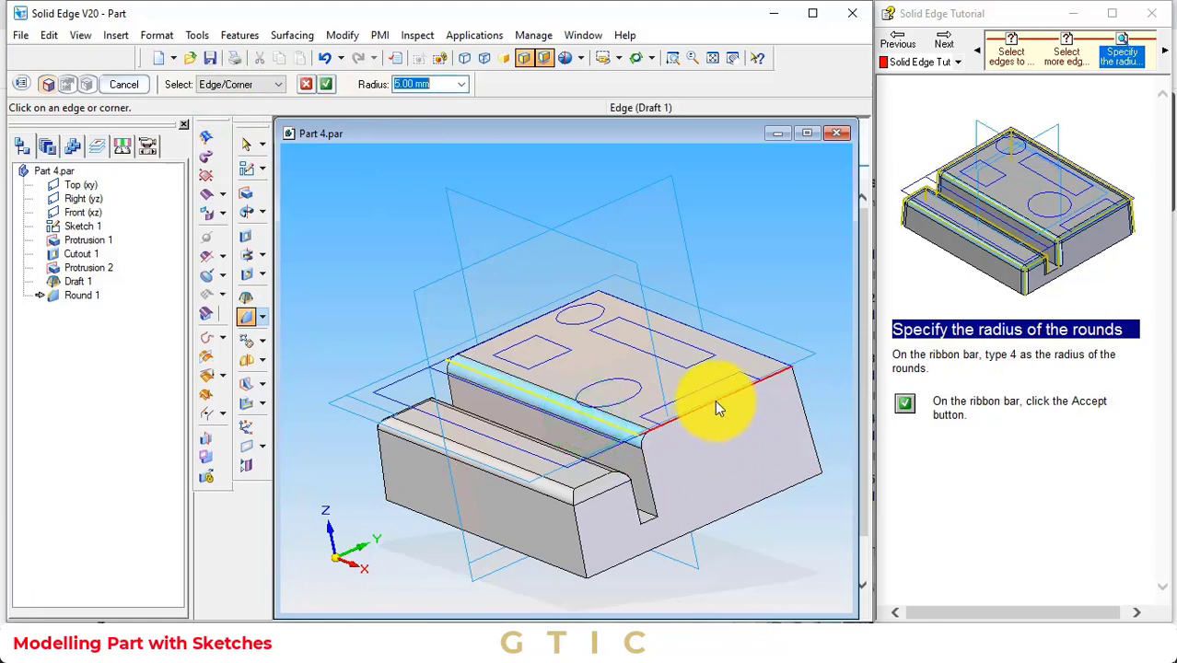
{"action": "left_click", "coordinate": [640, 454]}
{"action": "left_click", "coordinate": [538, 316]}
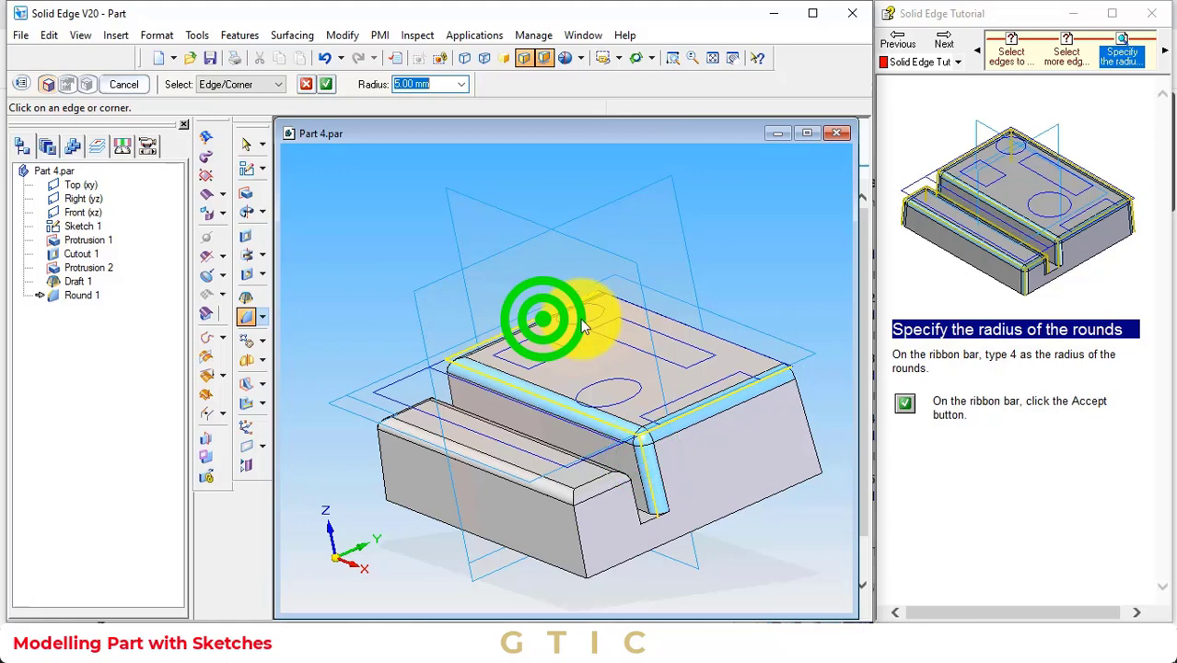
{"action": "left_click", "coordinate": [675, 320]}
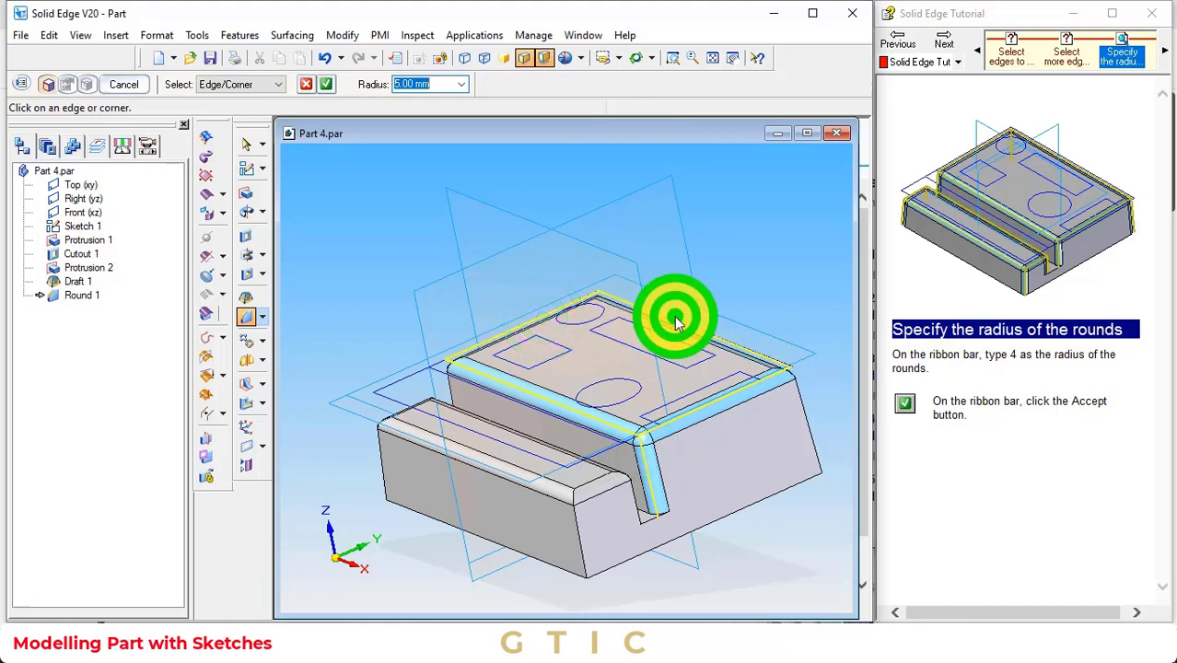
{"action": "left_click", "coordinate": [451, 389]}
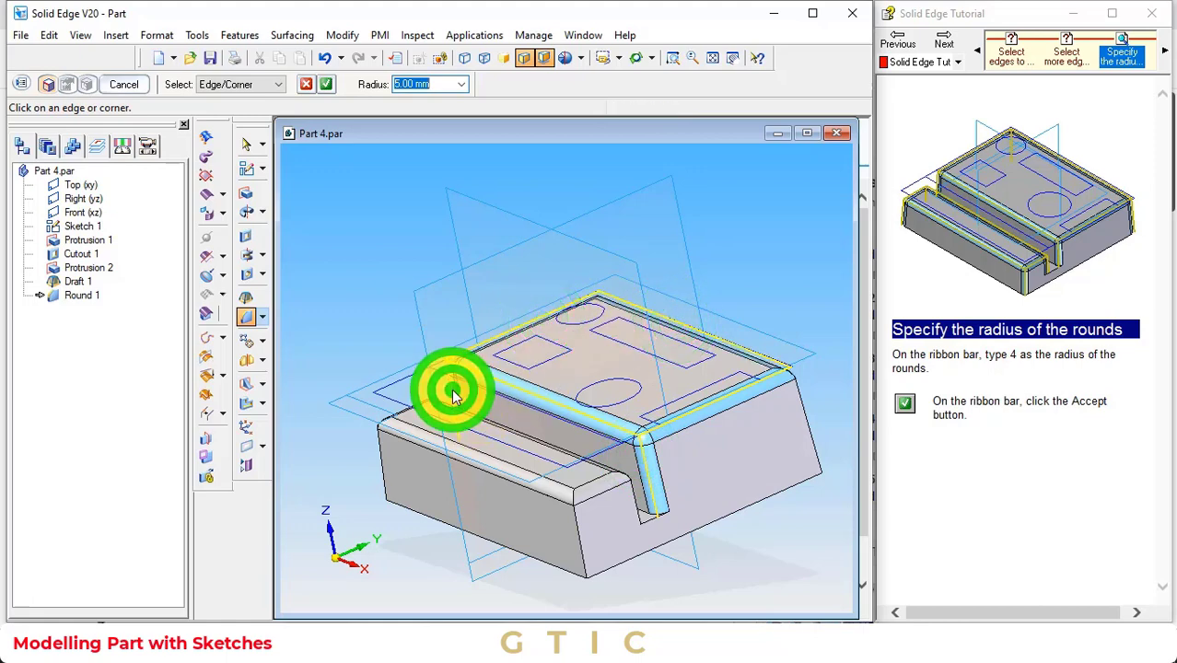
{"action": "left_click", "coordinate": [799, 406]}
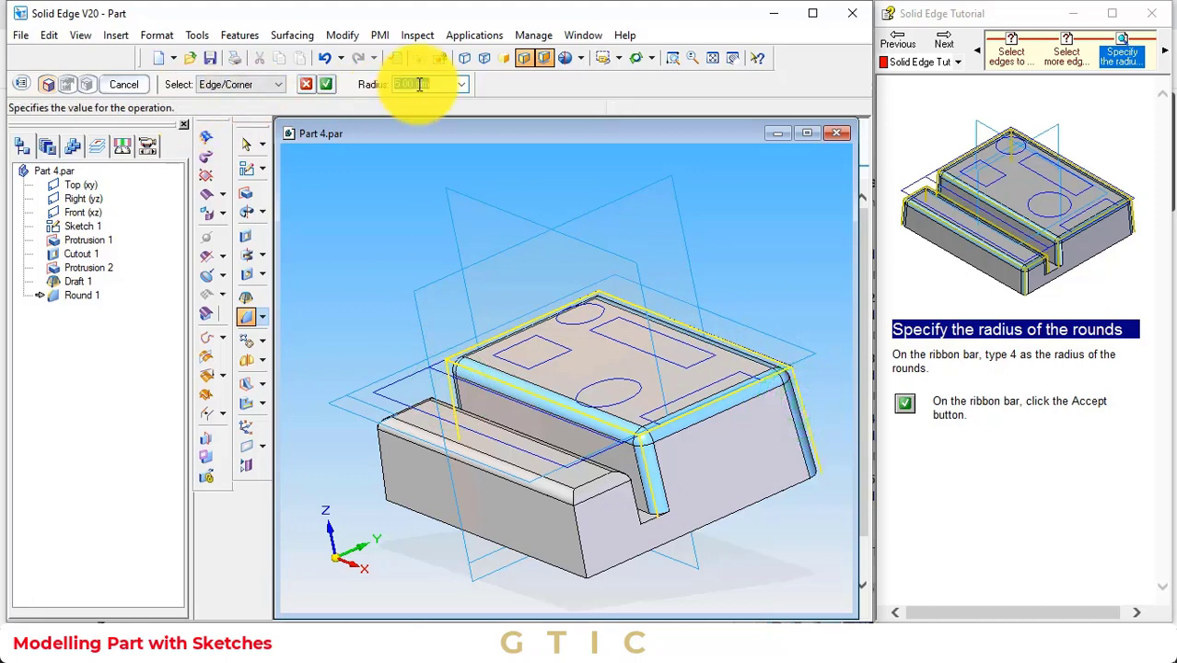
Set the raised block's round radius to 4 mm, accept it, and preview and finish the round.
{"action": "left_click", "coordinate": [419, 139]}
{"action": "left_click", "coordinate": [324, 86]}
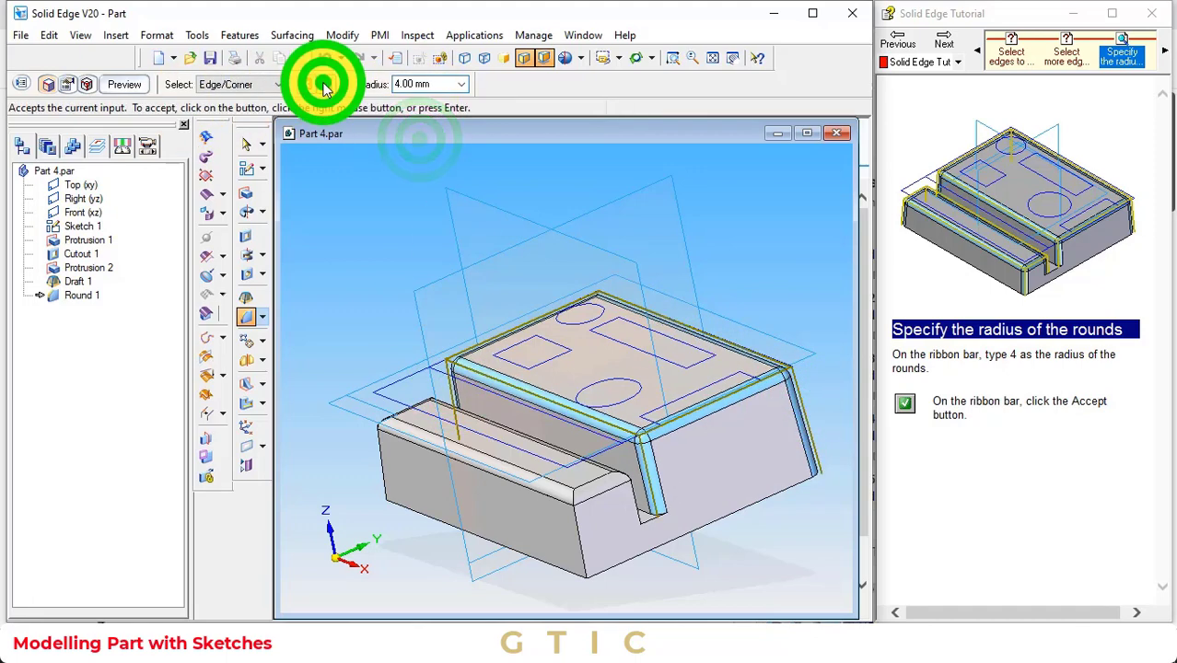
{"action": "left_click", "coordinate": [124, 83]}
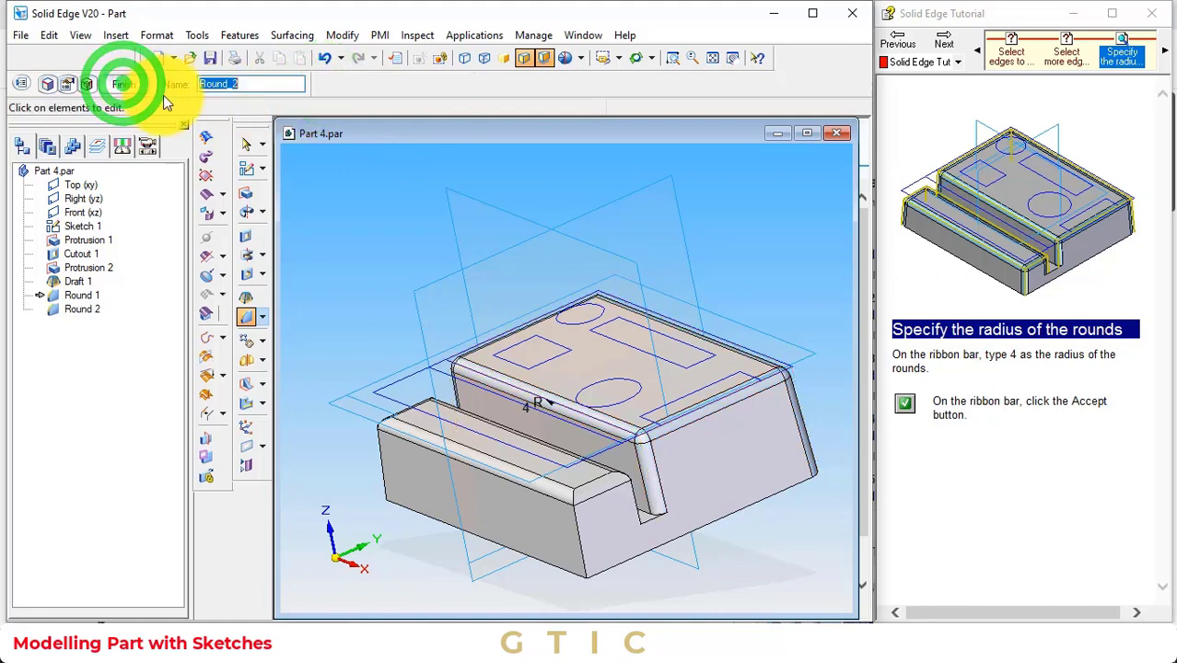
Advance the tutorial to the thin-wall topic and start a Thin Wall feature with a 2 mm common thickness.
{"action": "left_click", "coordinate": [955, 51]}
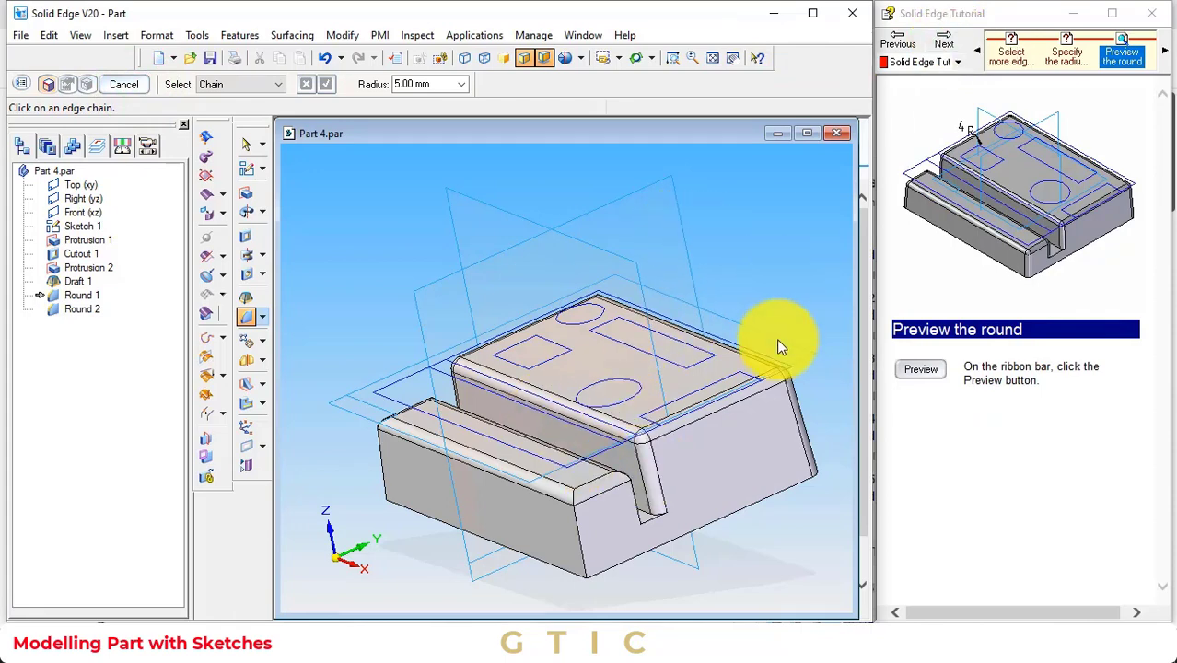
{"action": "left_click", "coordinate": [941, 49]}
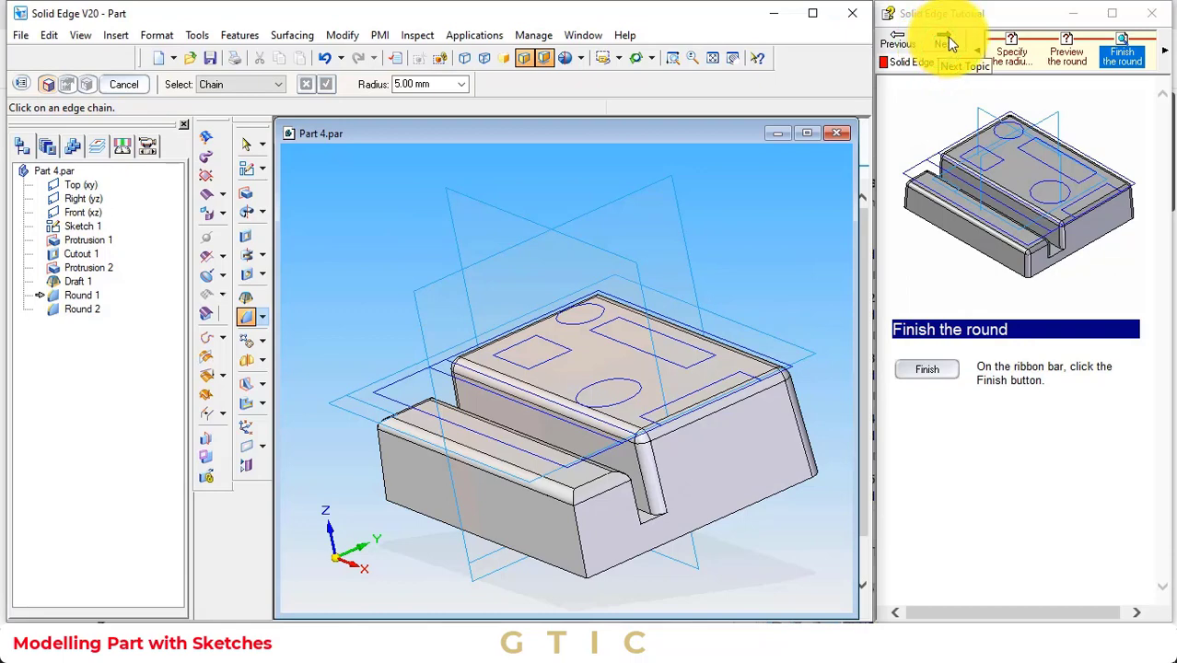
{"action": "left_click", "coordinate": [951, 43]}
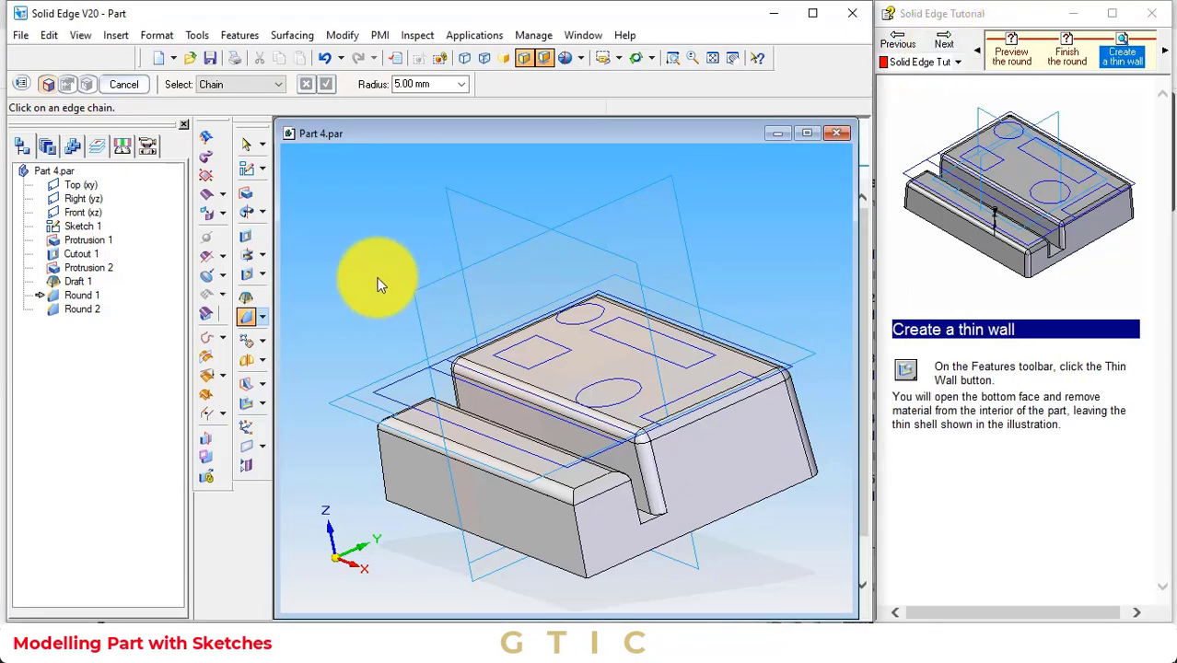
{"action": "left_click", "coordinate": [260, 401]}
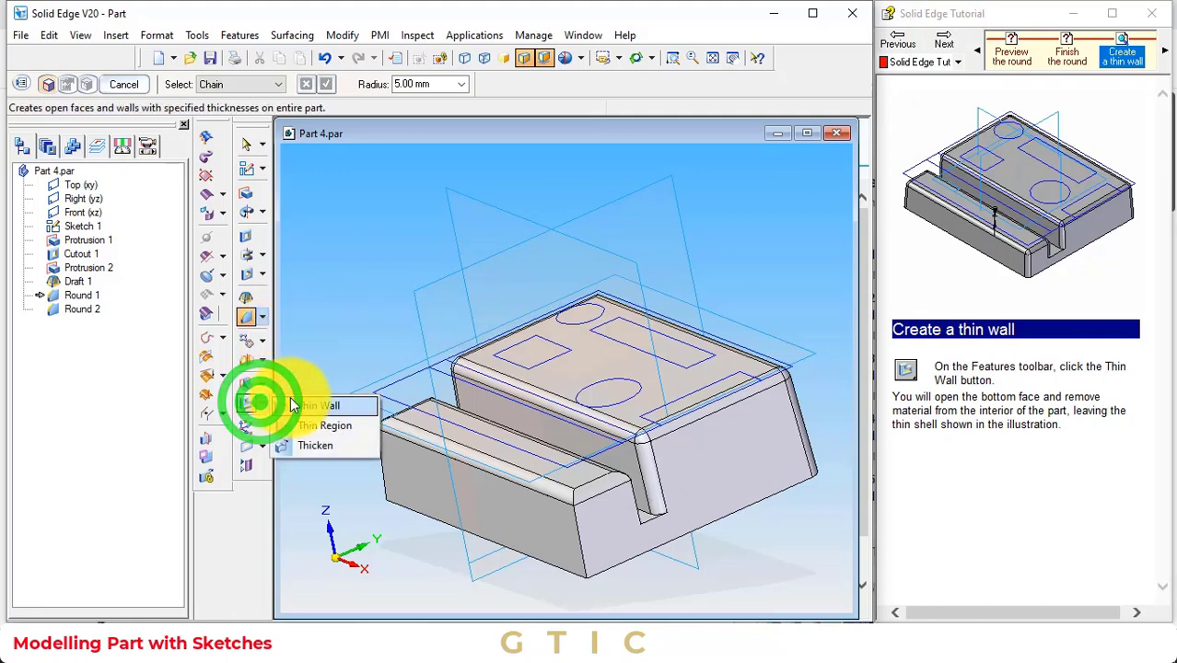
{"action": "left_click", "coordinate": [285, 406]}
{"action": "left_click", "coordinate": [951, 48]}
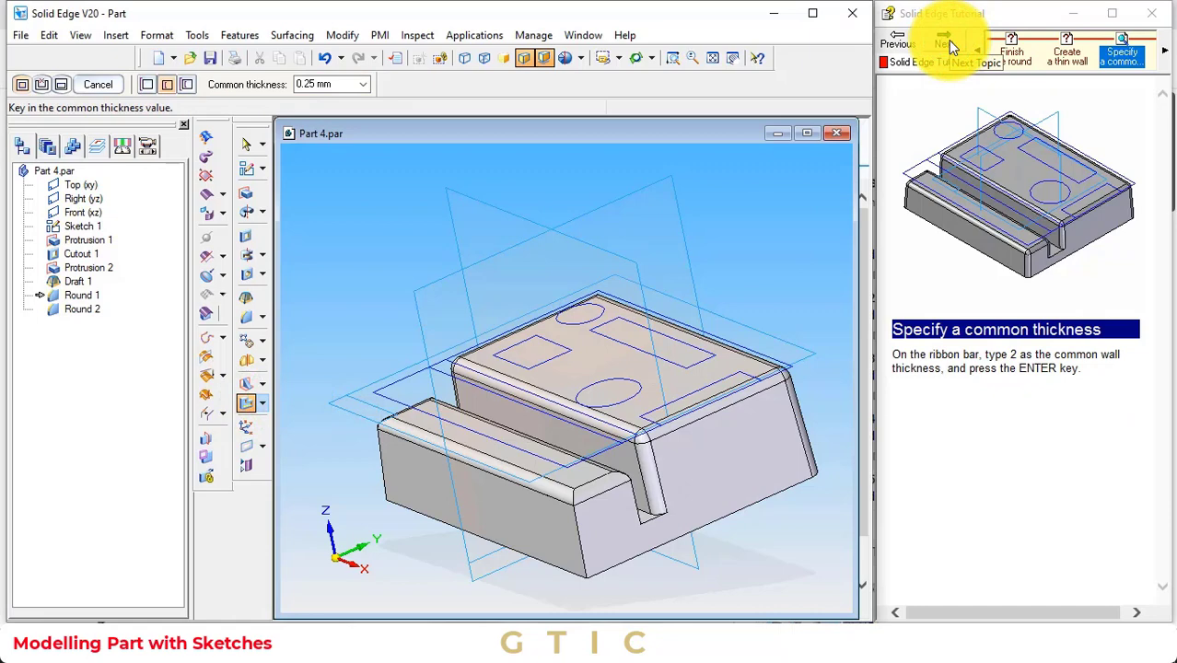
{"action": "left_click", "coordinate": [324, 82]}
{"action": "type", "text": "2"}
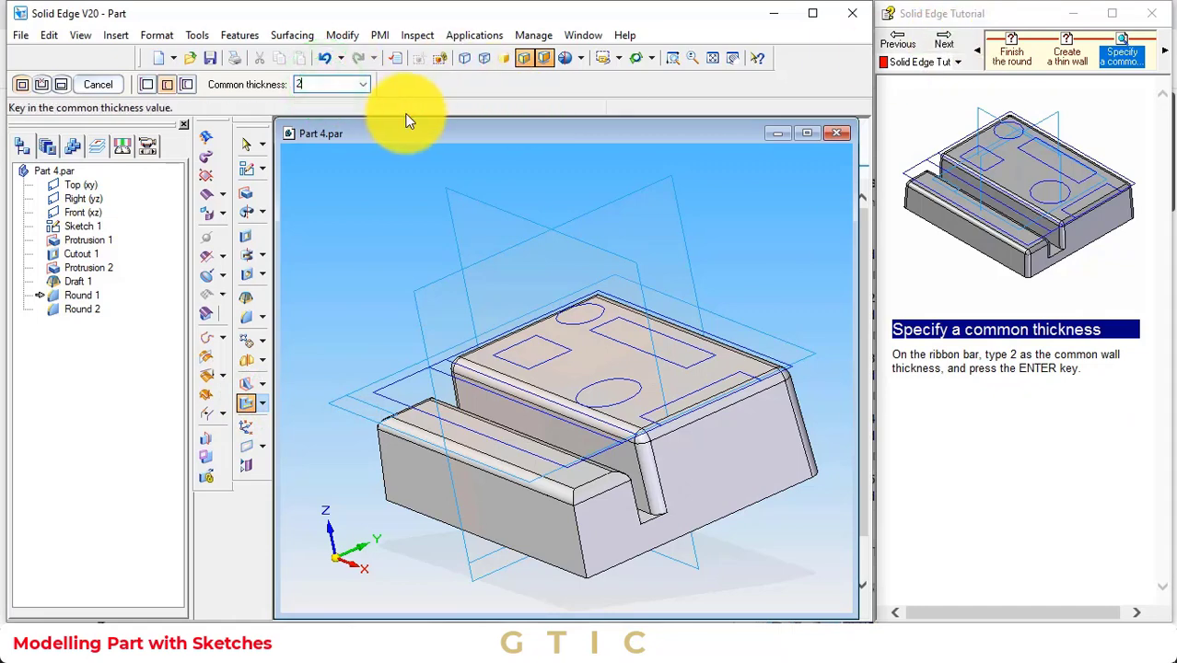
{"action": "left_click", "coordinate": [413, 107]}
Set face selection to Single, then select and accept the part's bottom face as the thin wall's open face.
{"action": "left_click", "coordinate": [950, 40]}
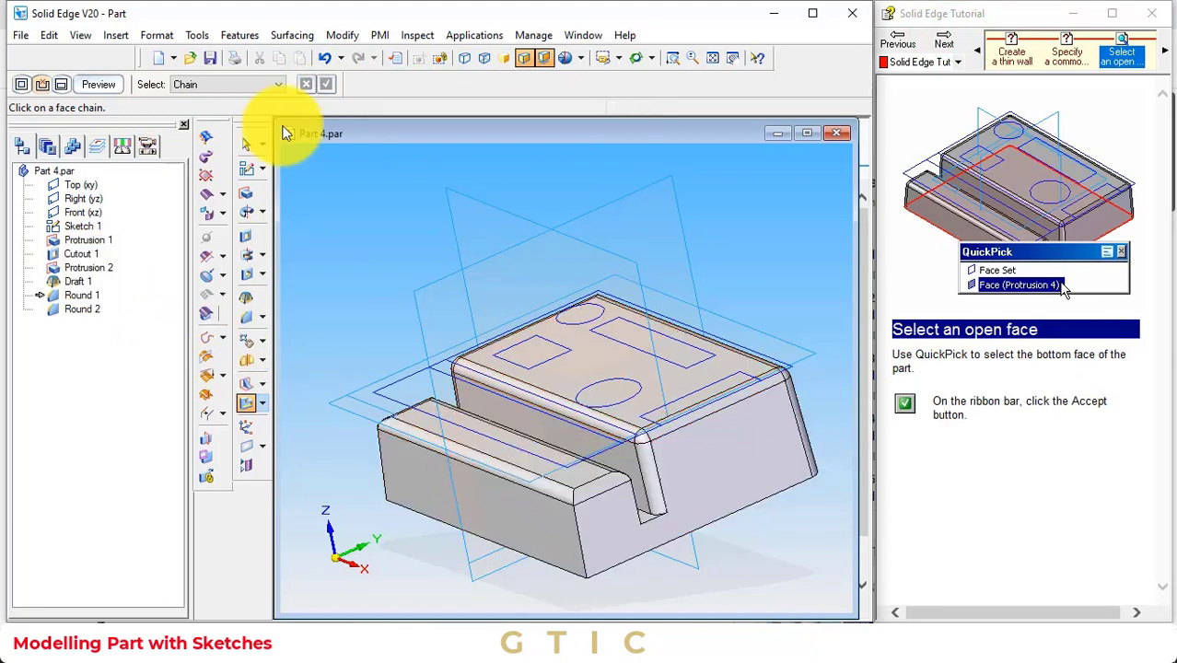
{"action": "left_click", "coordinate": [232, 84]}
{"action": "left_click", "coordinate": [219, 111]}
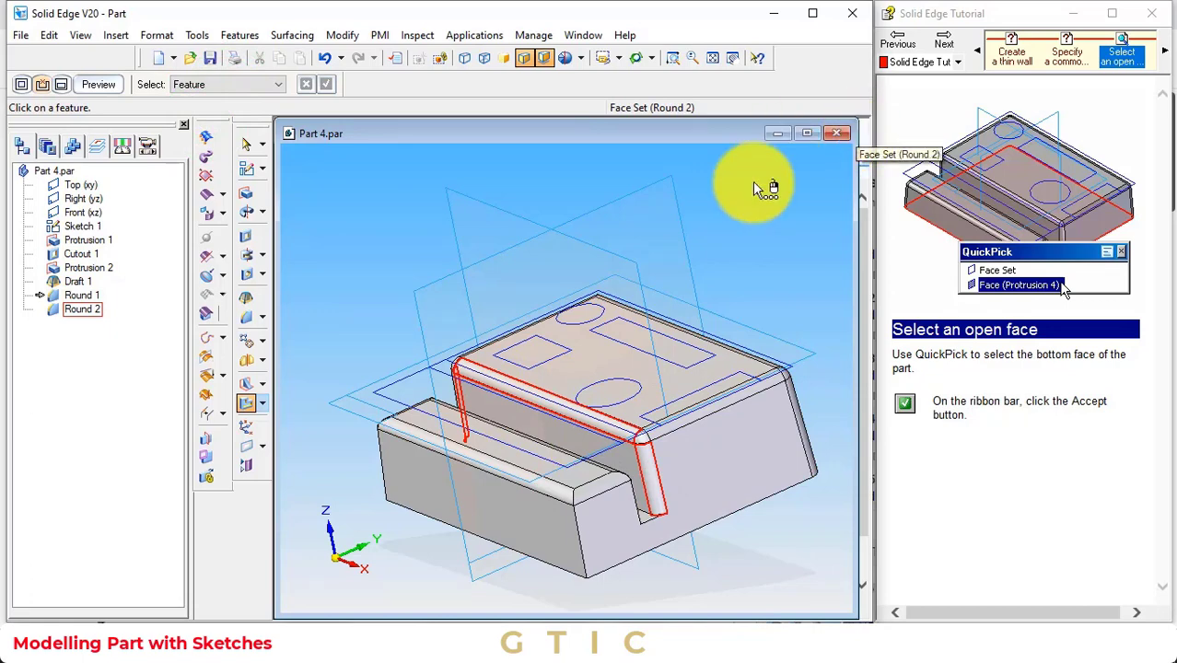
{"action": "left_click", "coordinate": [636, 57]}
{"action": "left_click_drag", "start_coordinate": [697, 298], "coordinate": [644, 169]}
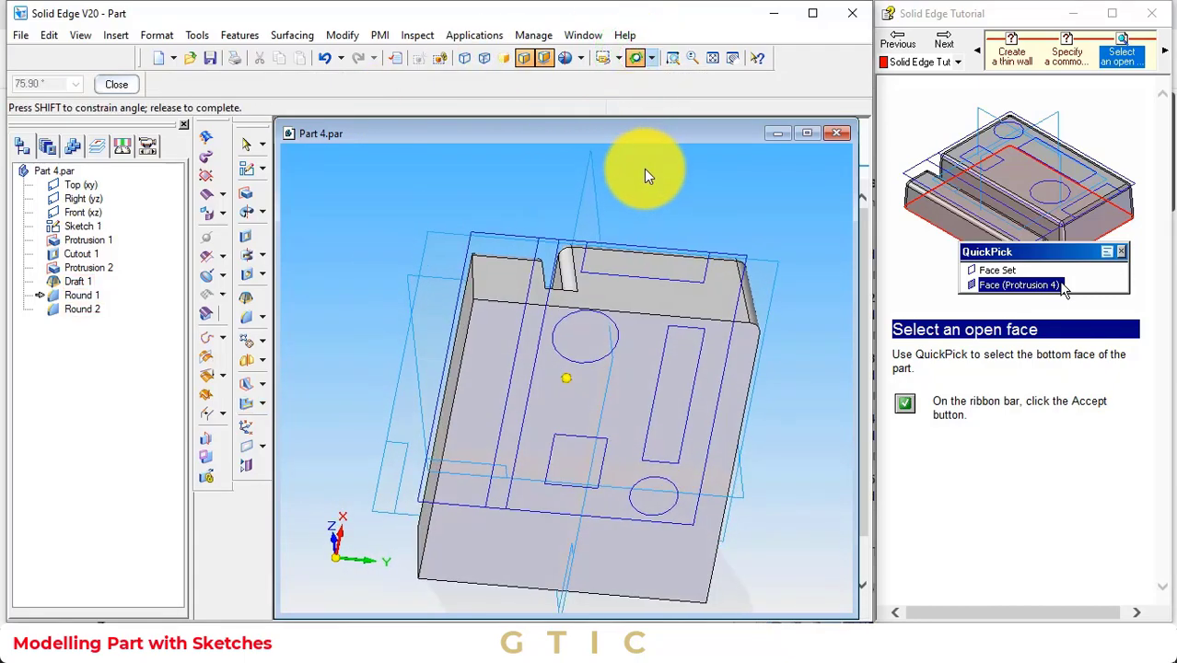
{"action": "left_click", "coordinate": [116, 84]}
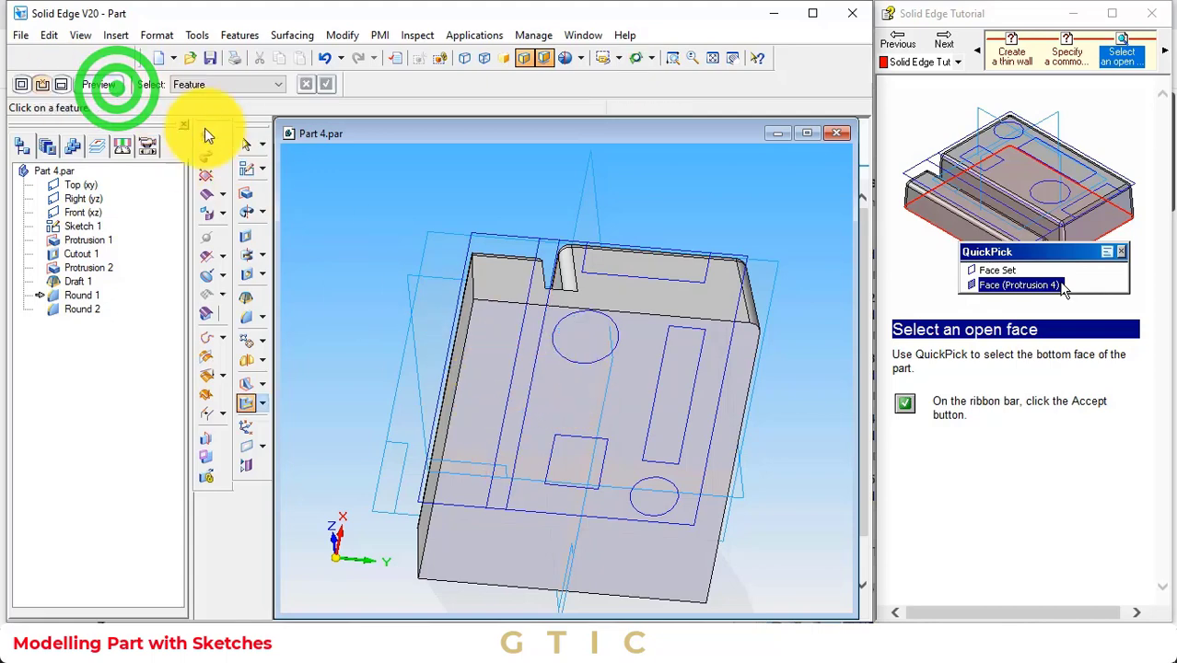
{"action": "left_click", "coordinate": [219, 85]}
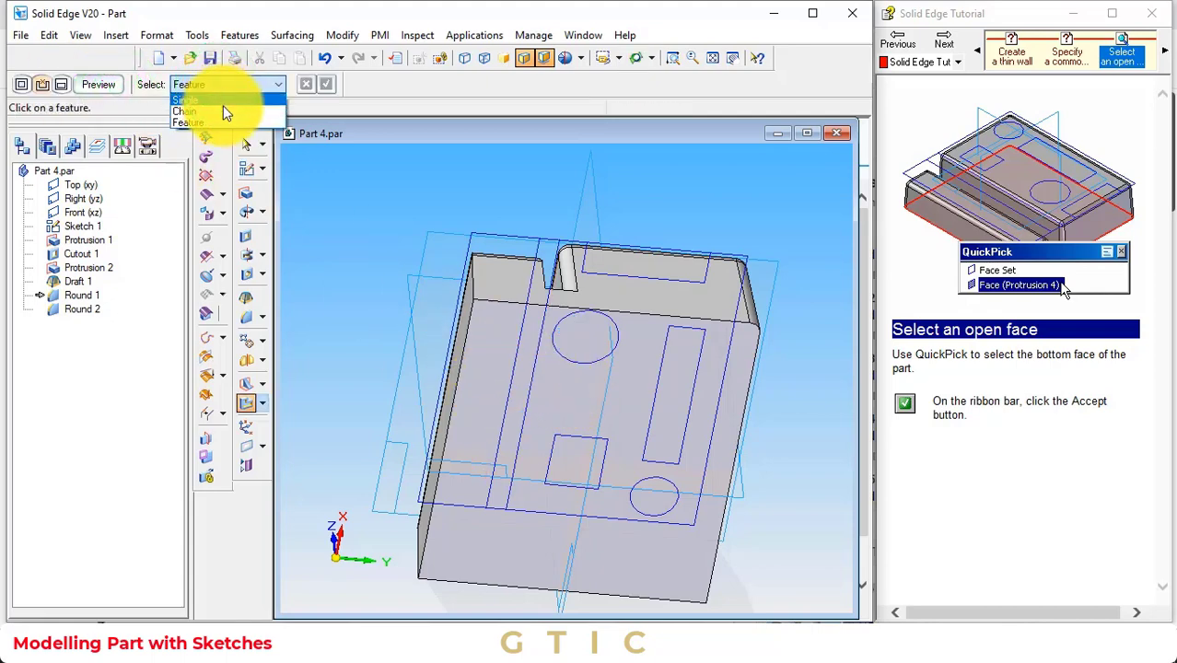
{"action": "left_click", "coordinate": [224, 101]}
{"action": "left_click", "coordinate": [530, 343]}
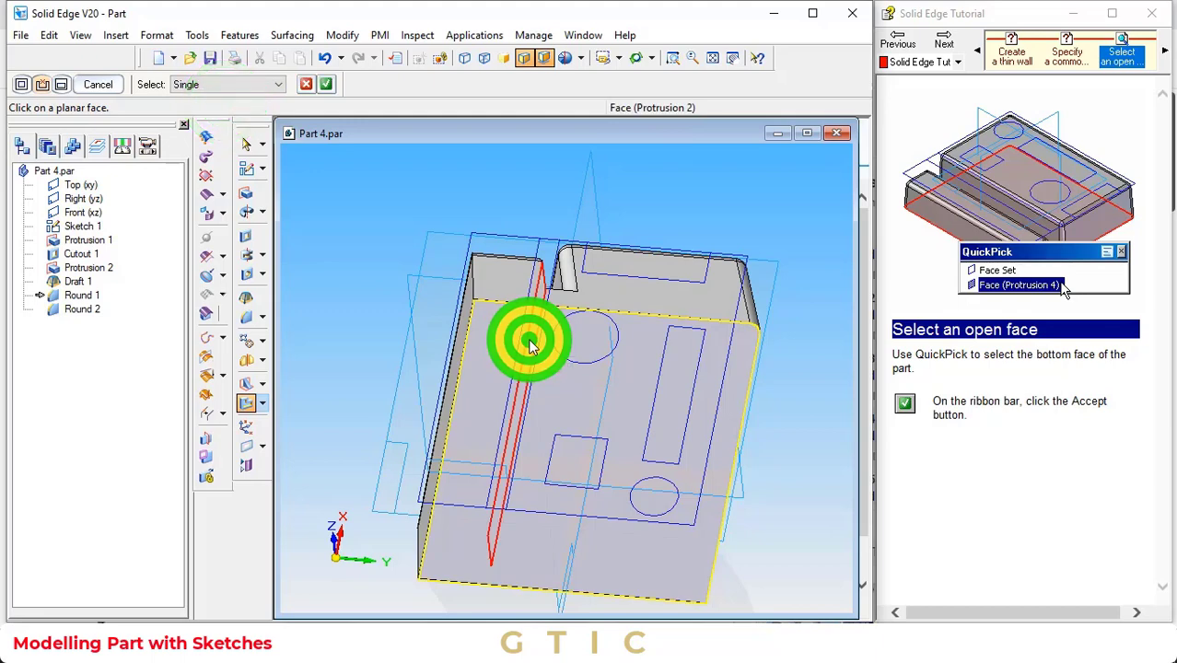
{"action": "left_click", "coordinate": [942, 40]}
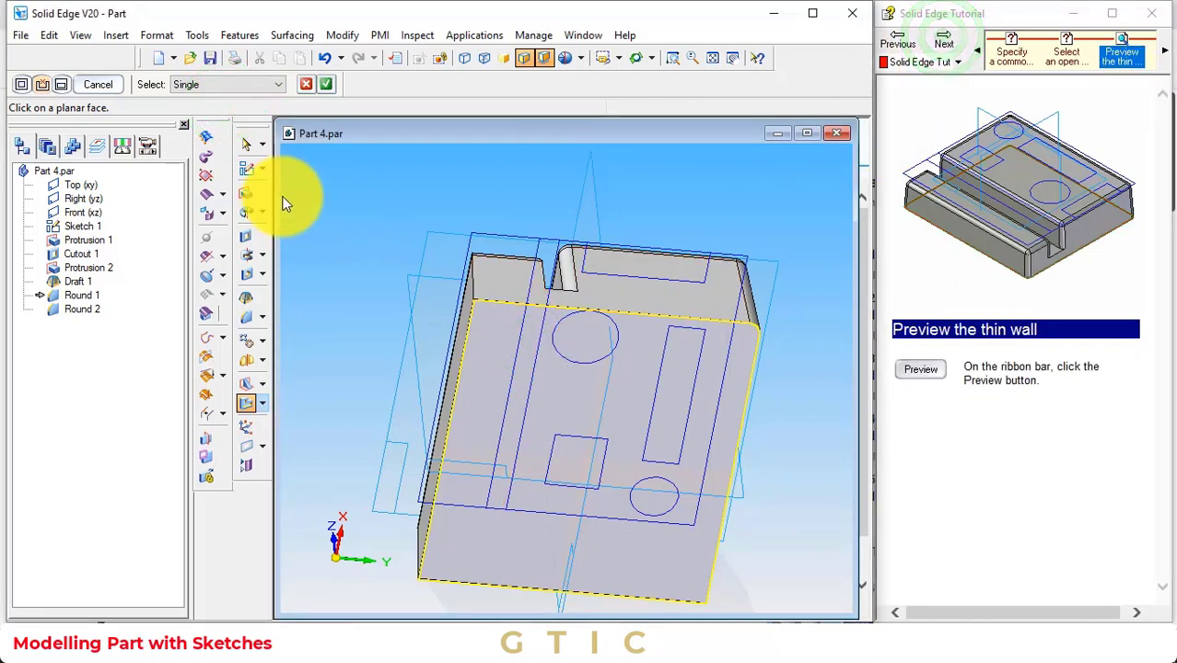
{"action": "left_click", "coordinate": [329, 85]}
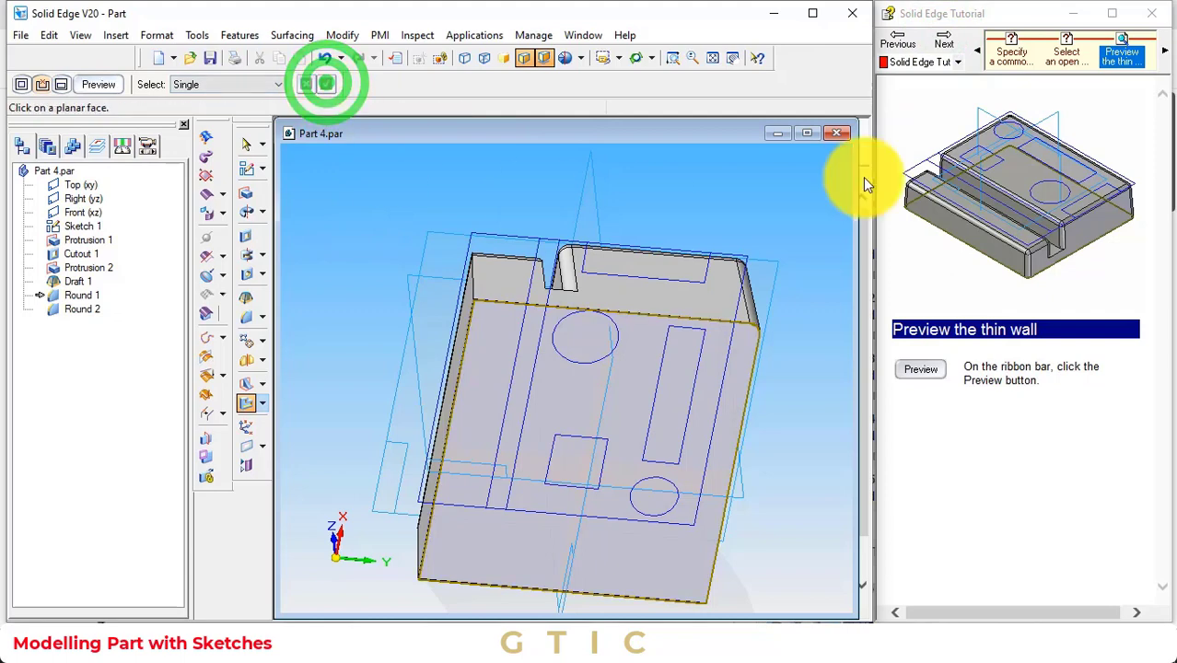
Preview the thin wall and advance the tutorial to the topic on saving the part.
{"action": "left_click", "coordinate": [944, 43]}
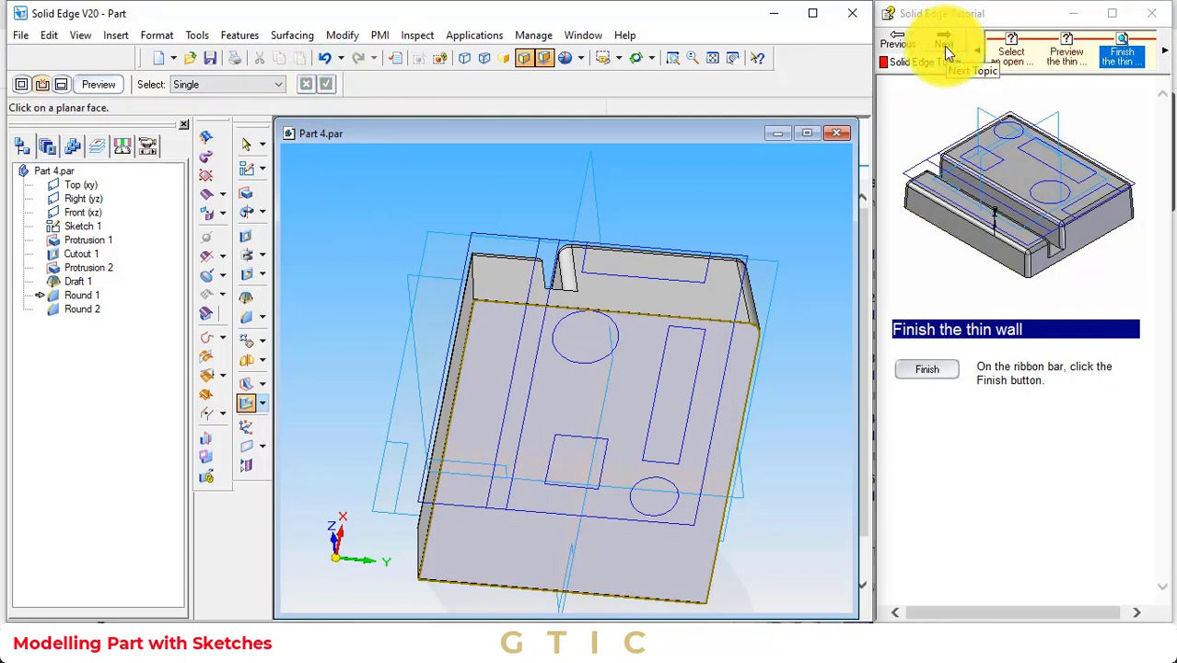
{"action": "left_click", "coordinate": [115, 83]}
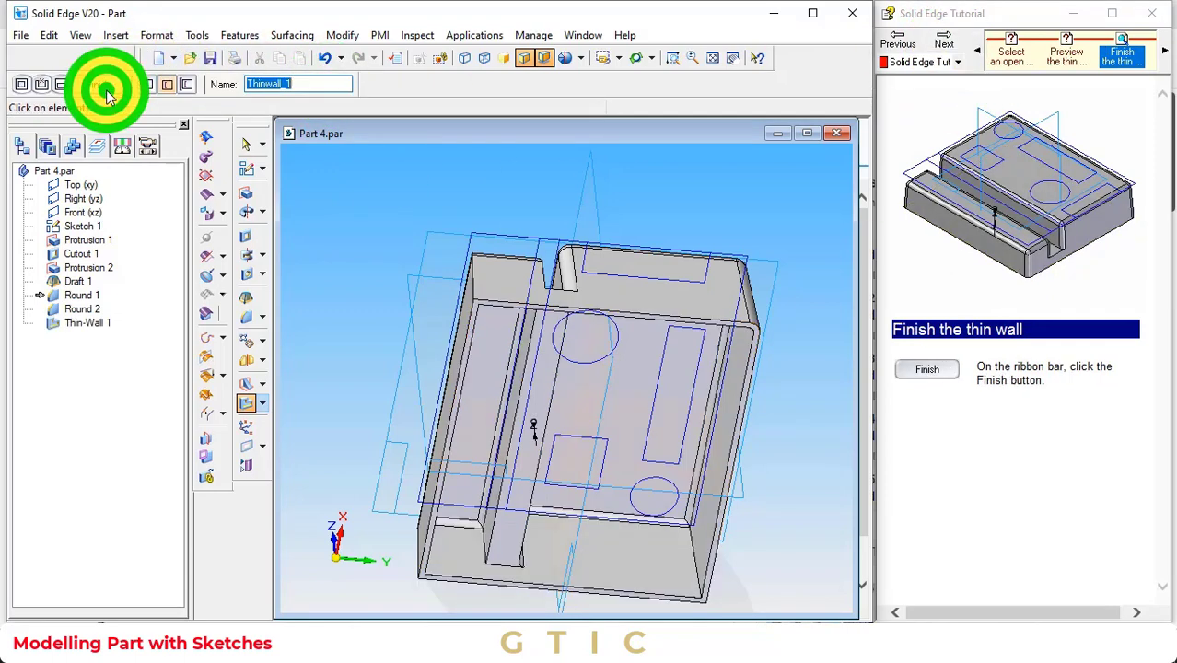
{"action": "left_click", "coordinate": [940, 43]}
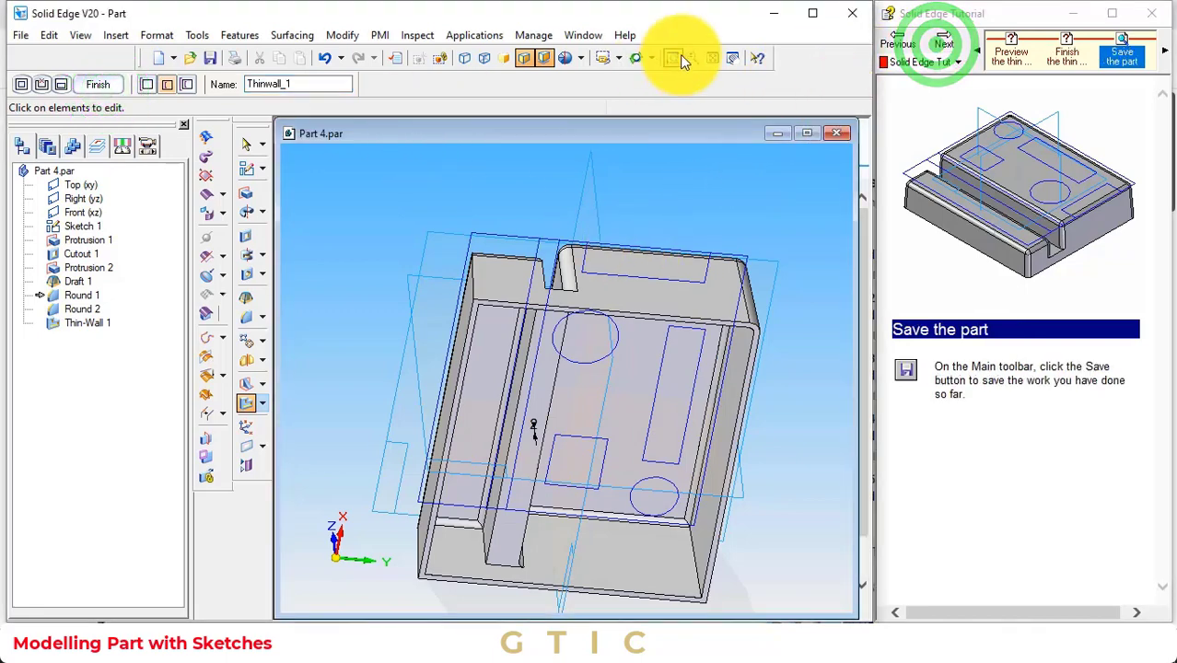
Rotate the part to examine its hollow interior from the open bottom.
{"action": "left_click", "coordinate": [637, 57]}
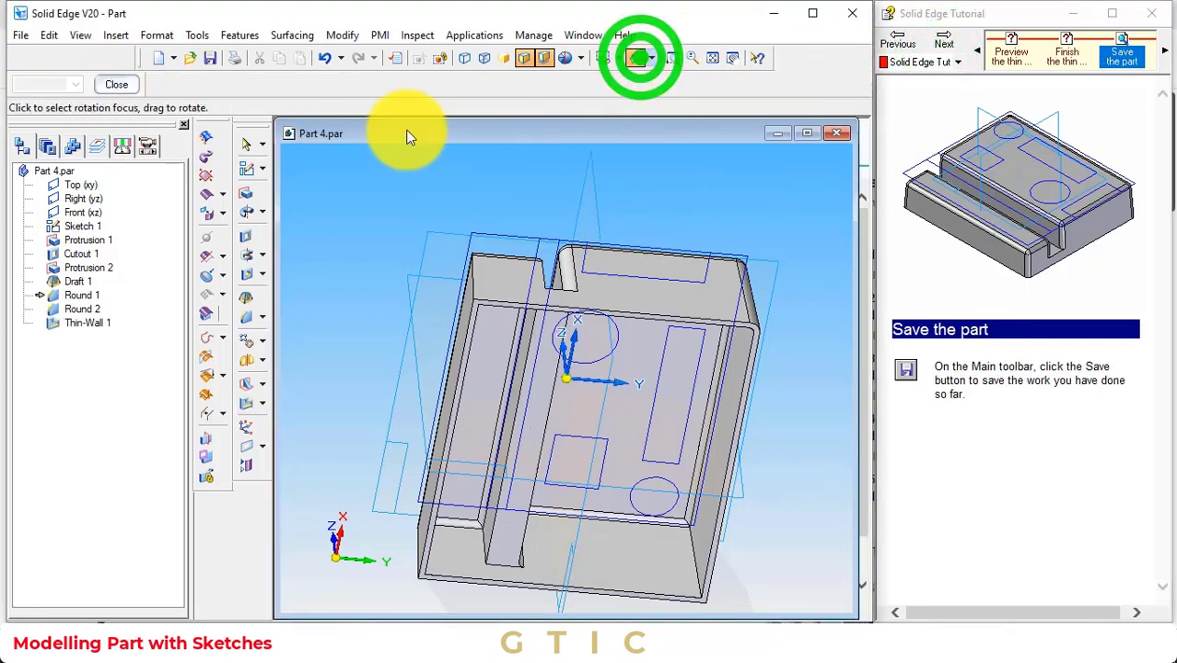
{"action": "left_click", "coordinate": [116, 84]}
{"action": "left_click", "coordinate": [605, 232]}
{"action": "left_click", "coordinate": [745, 267]}
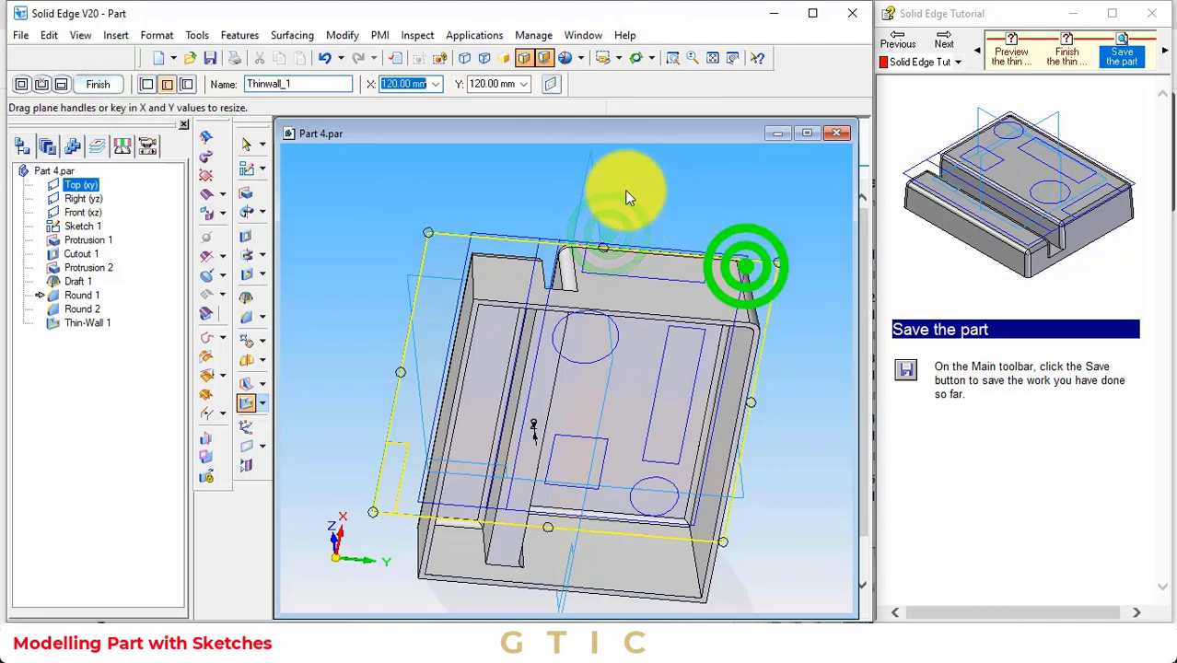
{"action": "left_click", "coordinate": [636, 58]}
{"action": "left_click_drag", "start_coordinate": [672, 179], "coordinate": [539, 355]}
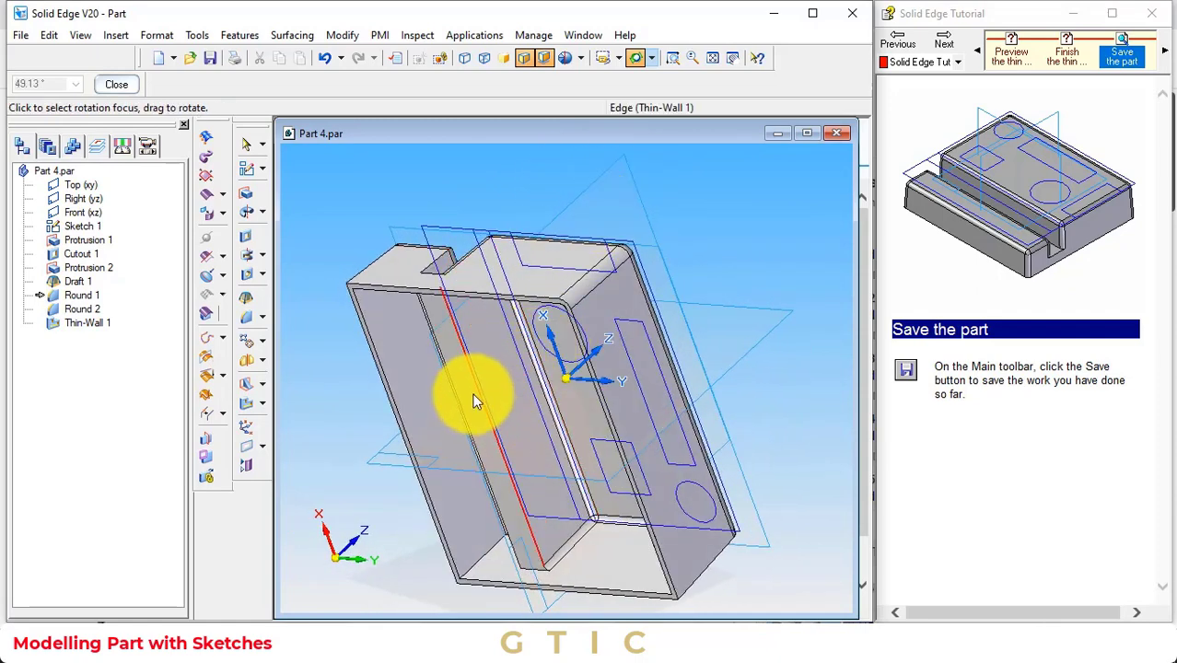
Follow the tutorial's cutout topic and start a Cutout with the Select from Sketch option, with the part's top face in view.
{"action": "left_click", "coordinate": [941, 42]}
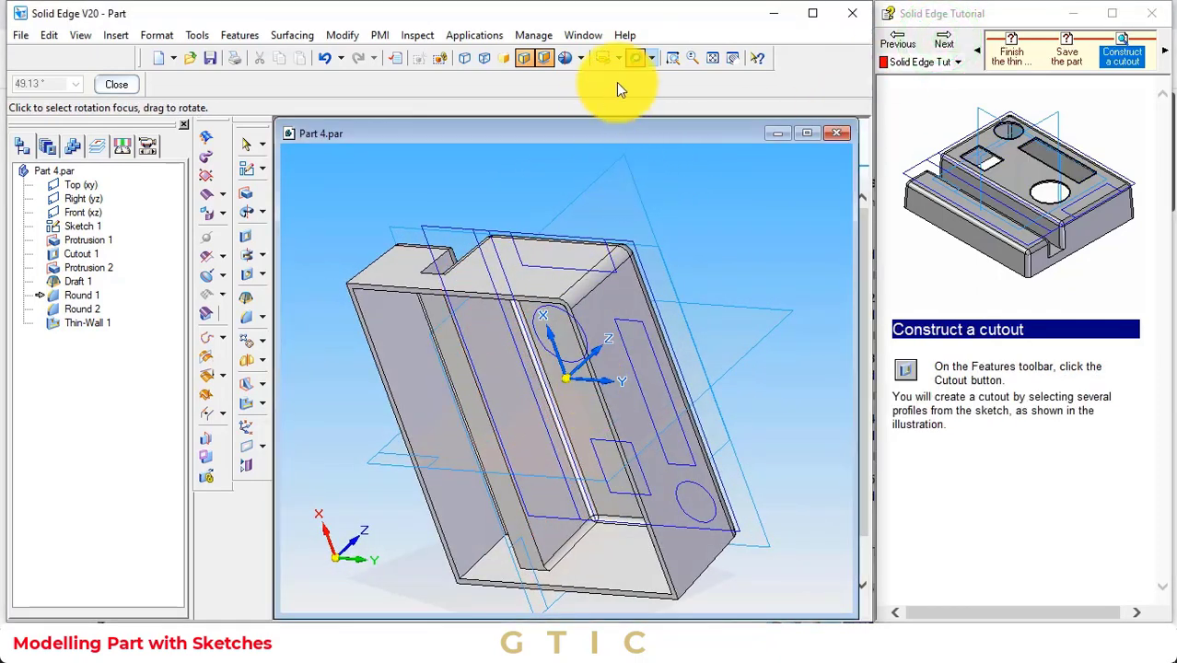
{"action": "left_click", "coordinate": [654, 58]}
{"action": "left_click", "coordinate": [617, 58]}
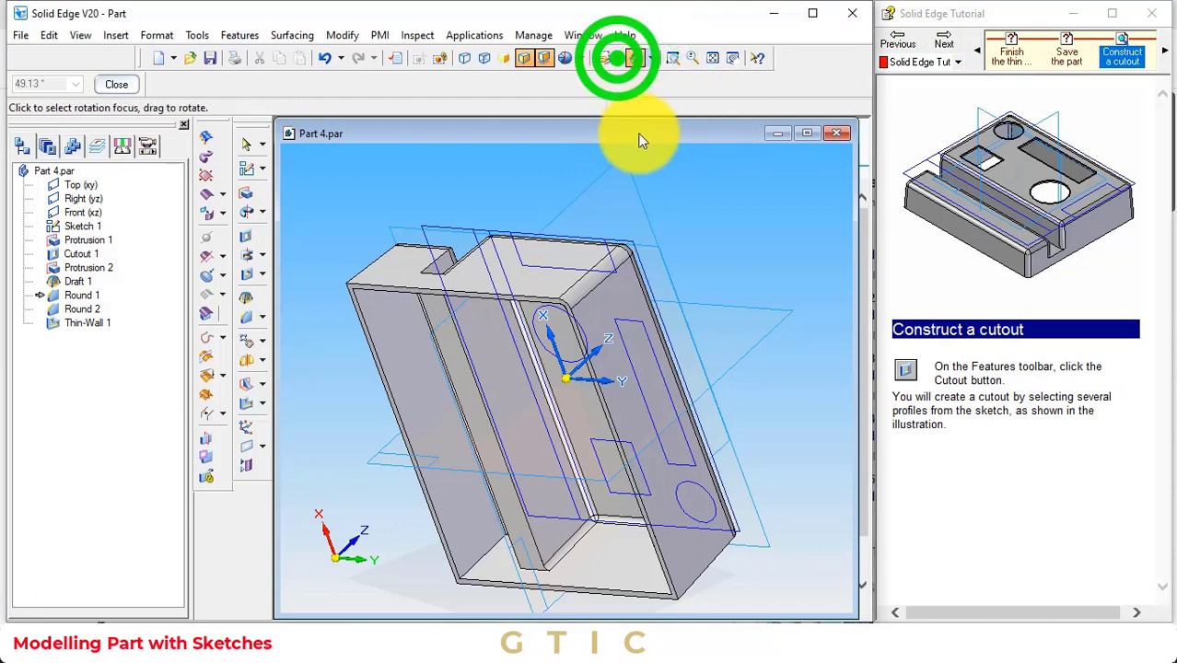
{"action": "left_click", "coordinate": [619, 57]}
{"action": "left_click", "coordinate": [635, 129]}
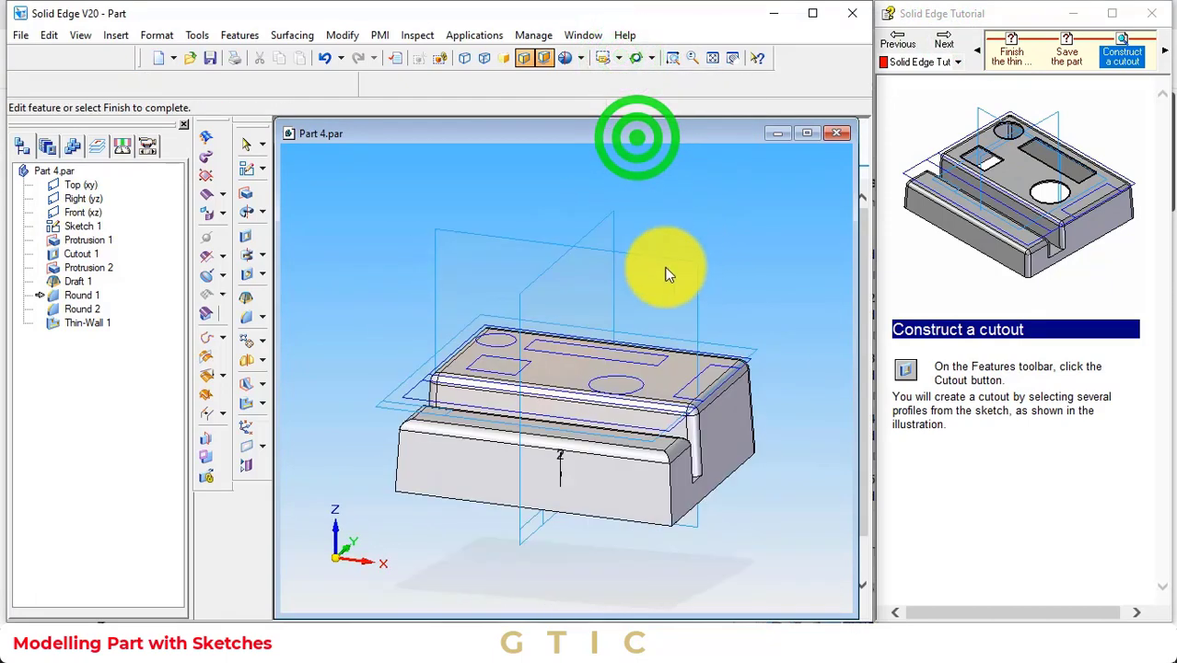
{"action": "left_click", "coordinate": [257, 245]}
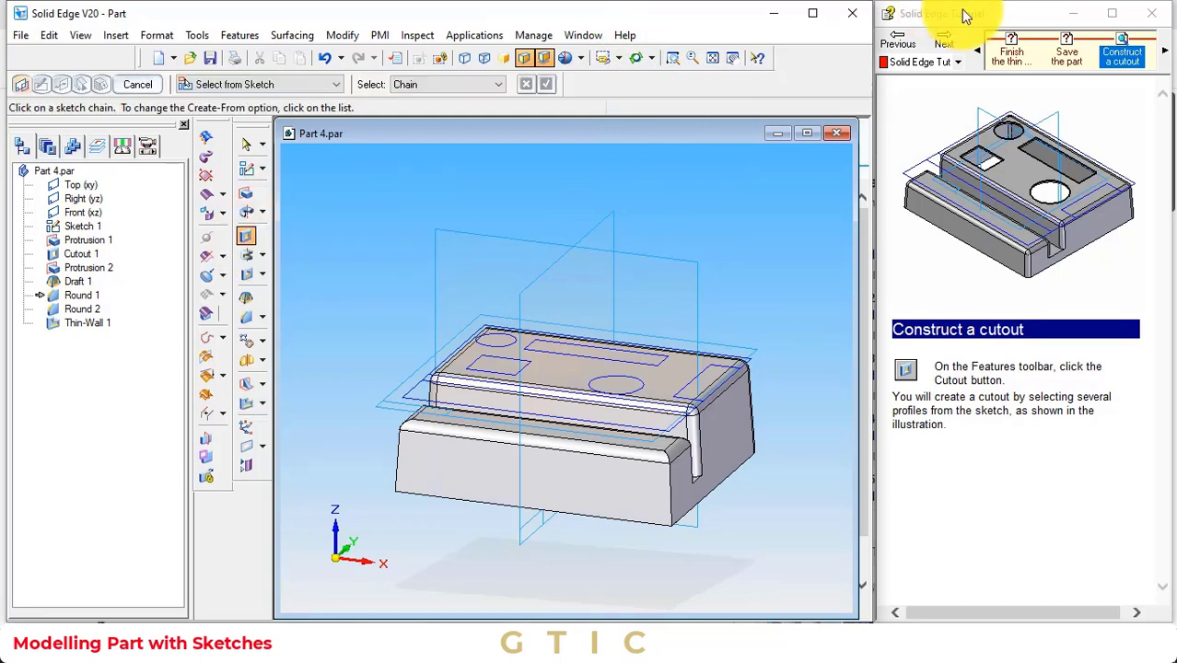
{"action": "left_click", "coordinate": [954, 46]}
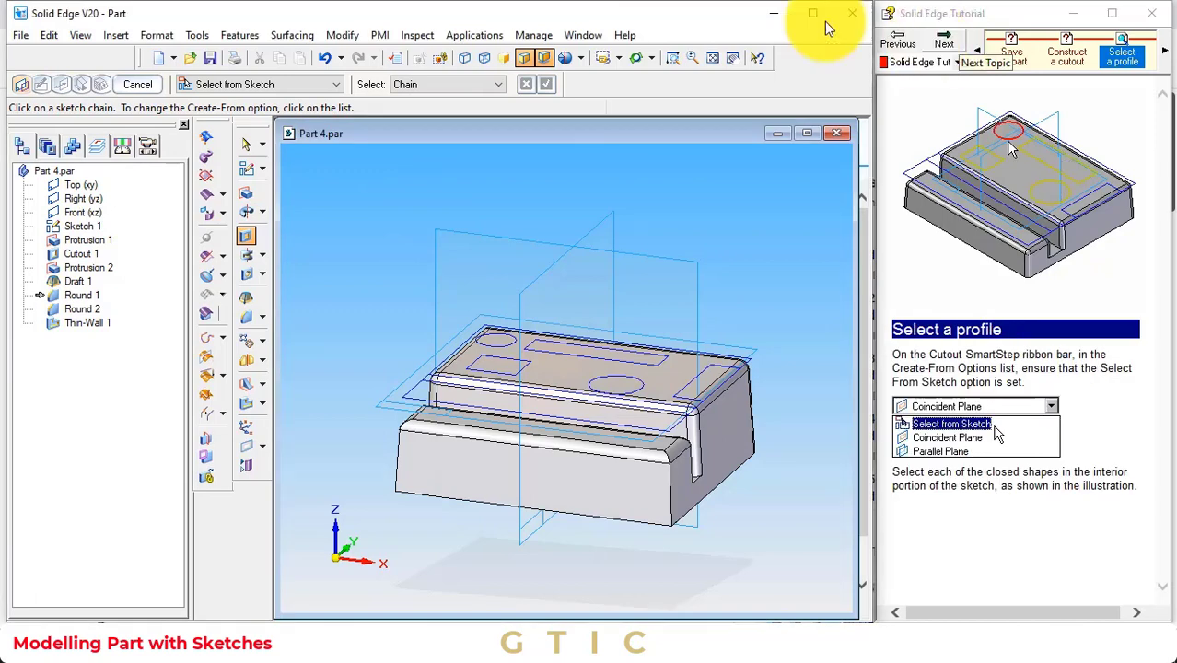
{"action": "left_click", "coordinate": [250, 84]}
{"action": "left_click", "coordinate": [252, 85]}
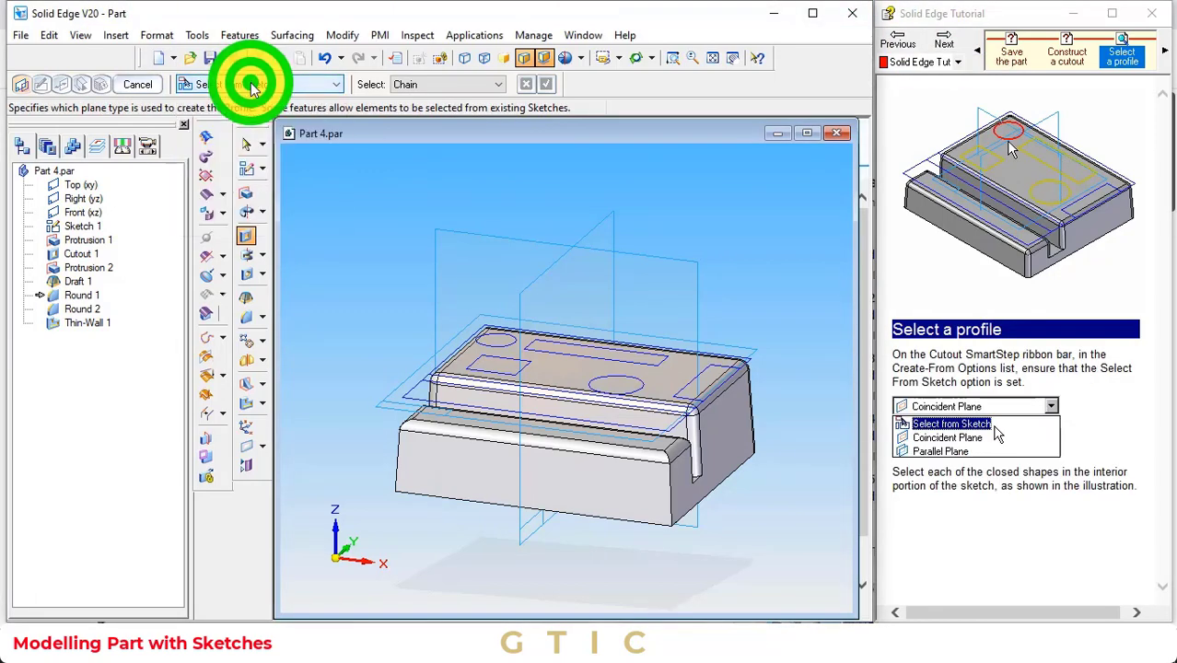
{"action": "left_click", "coordinate": [946, 41]}
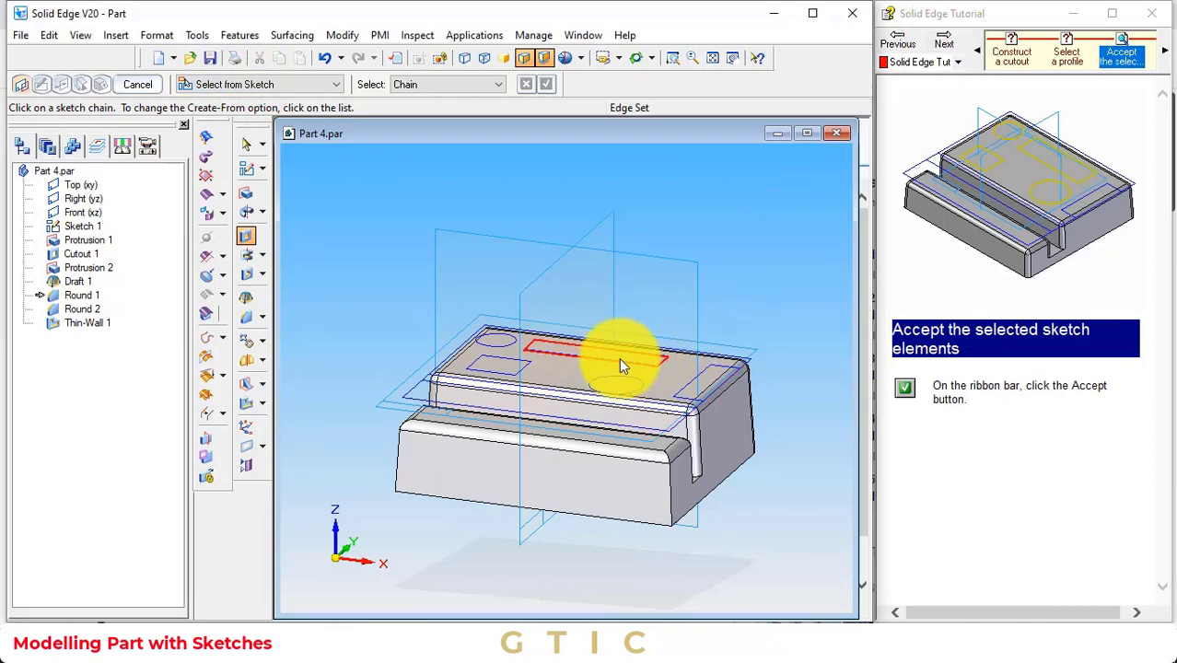
Select the sketch's four closed interior shapes, two circles and two rectangles, and accept them as the cutout profiles.
{"action": "left_click", "coordinate": [508, 376]}
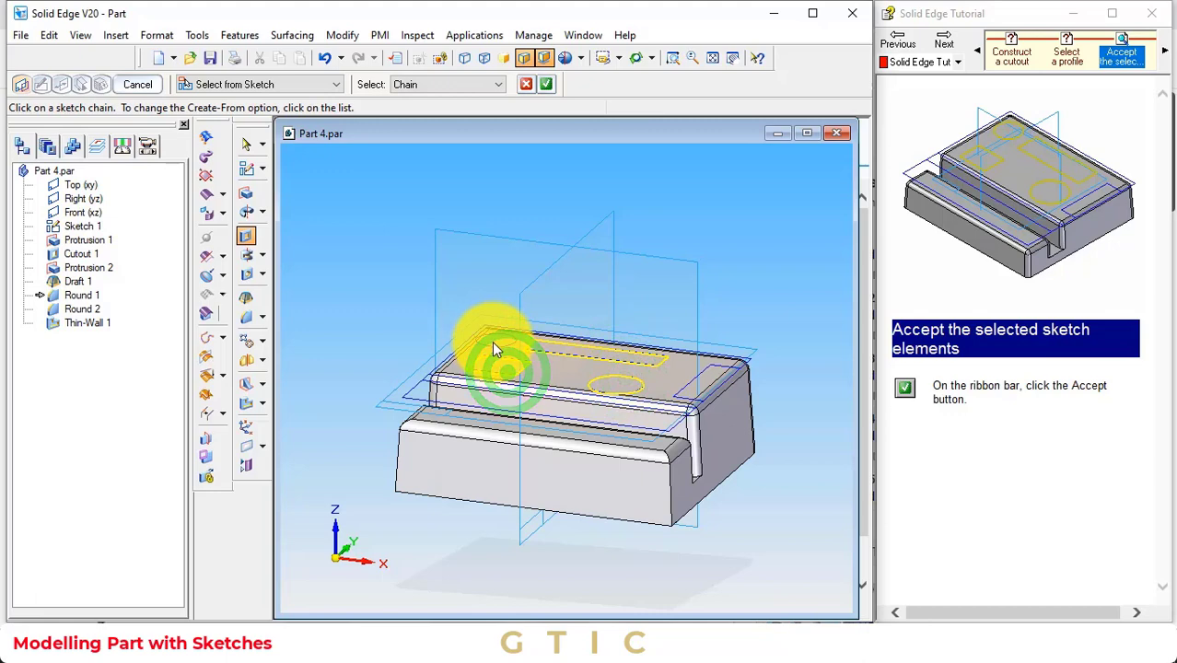
{"action": "left_click", "coordinate": [490, 342]}
{"action": "left_click", "coordinate": [944, 42]}
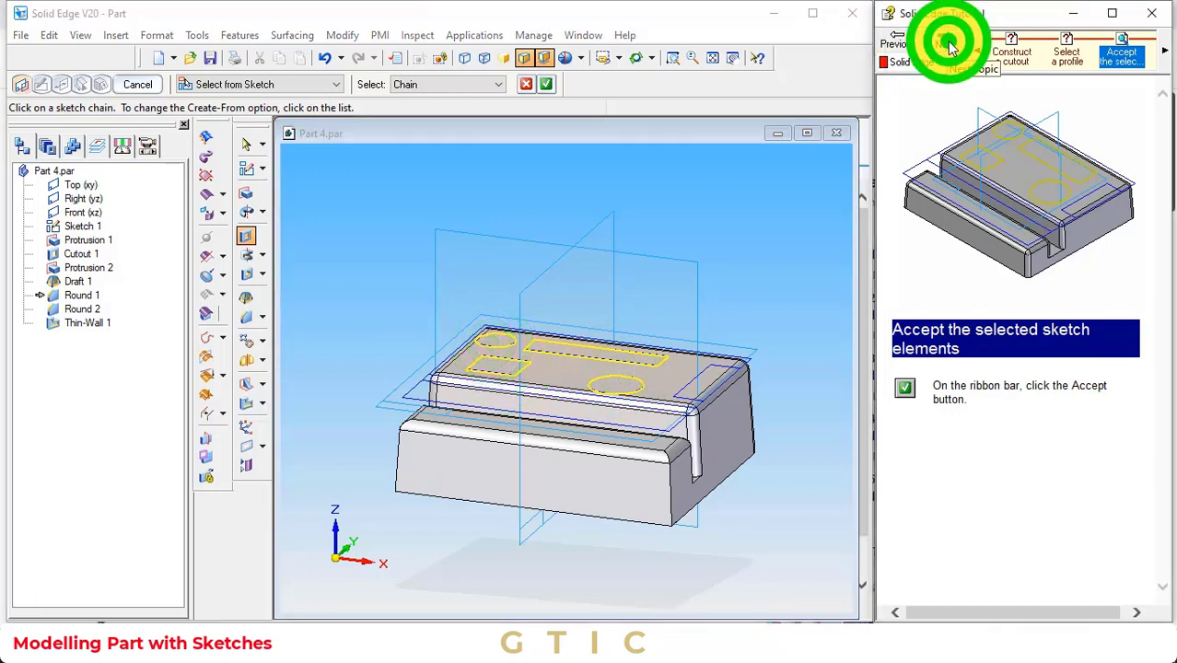
{"action": "left_click", "coordinate": [549, 84]}
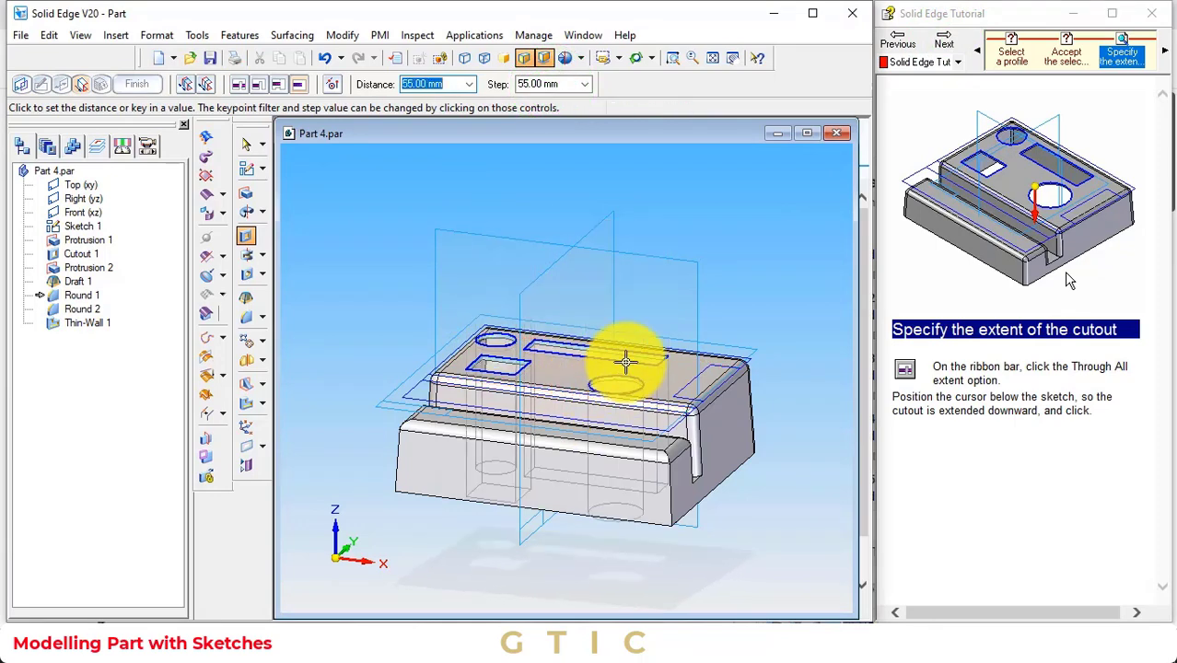
Extend the cutout 55 mm downward from the sketch and finish the feature.
{"action": "left_click", "coordinate": [628, 360]}
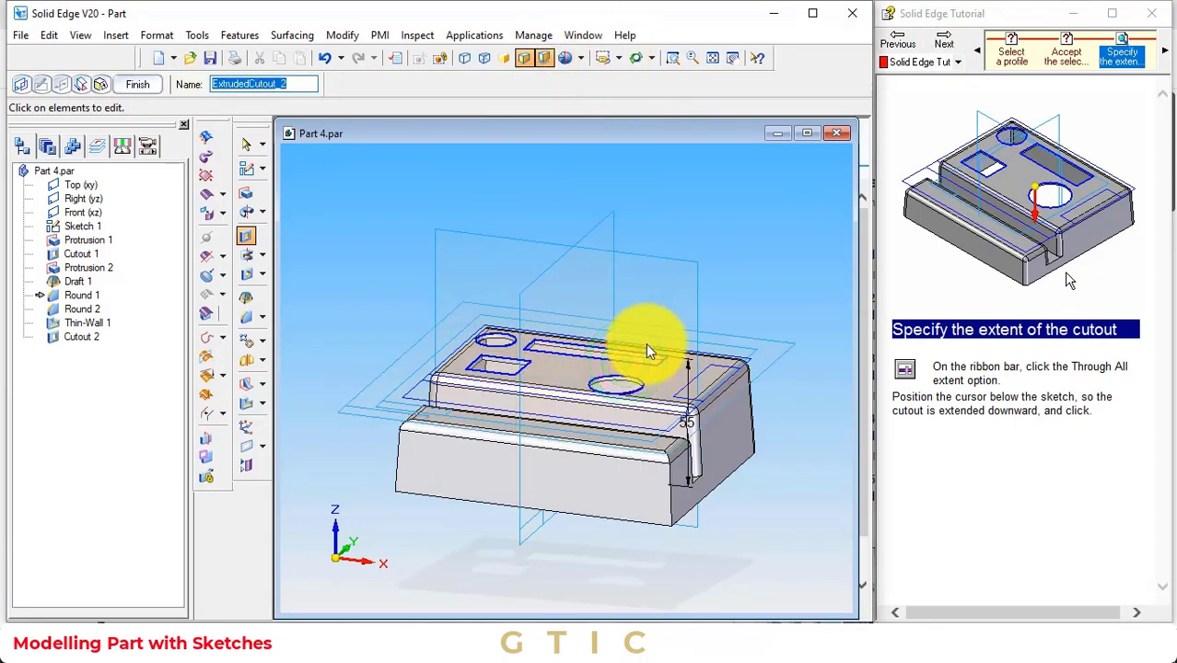
{"action": "left_click", "coordinate": [938, 40]}
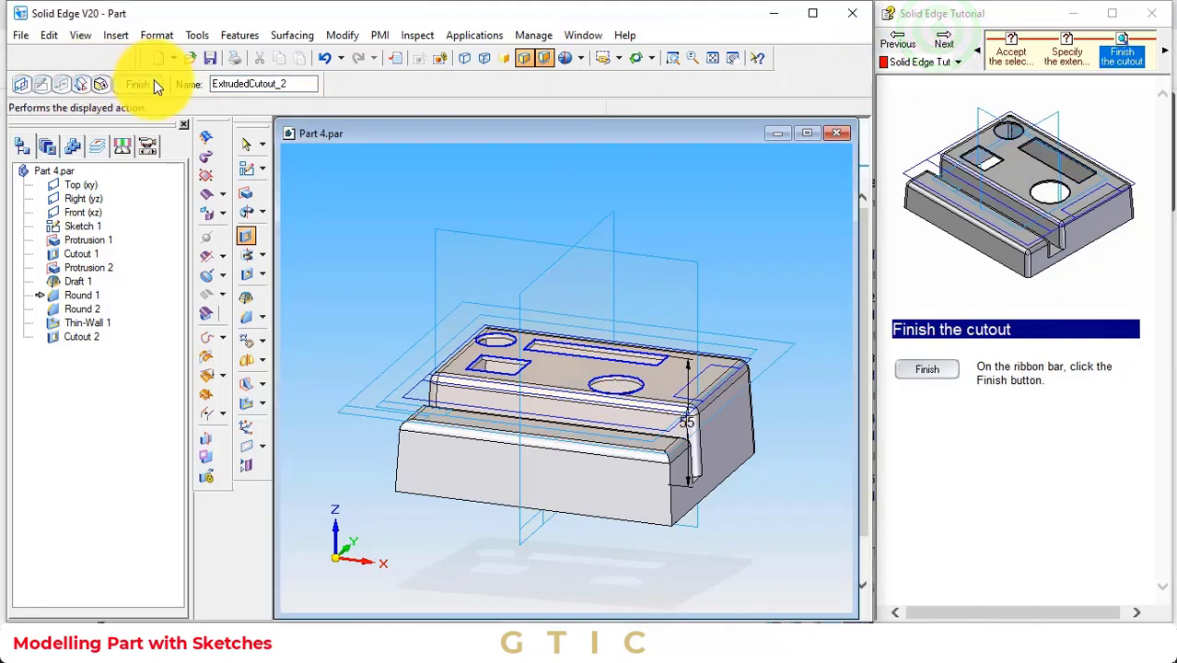
{"action": "left_click", "coordinate": [149, 84]}
Start a Cutout with Select from Sketch and accept the open three-sided profile beside the part's short edge.
{"action": "left_click", "coordinate": [944, 40]}
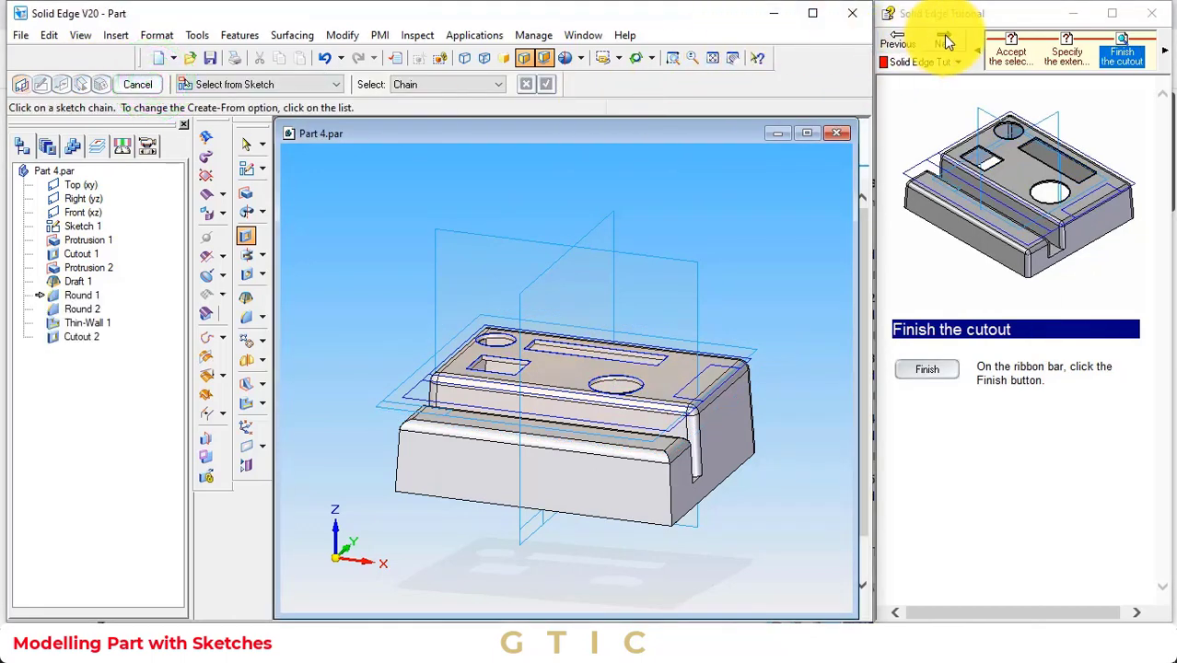
{"action": "left_click", "coordinate": [635, 57]}
{"action": "left_click_drag", "start_coordinate": [759, 246], "coordinate": [623, 321]}
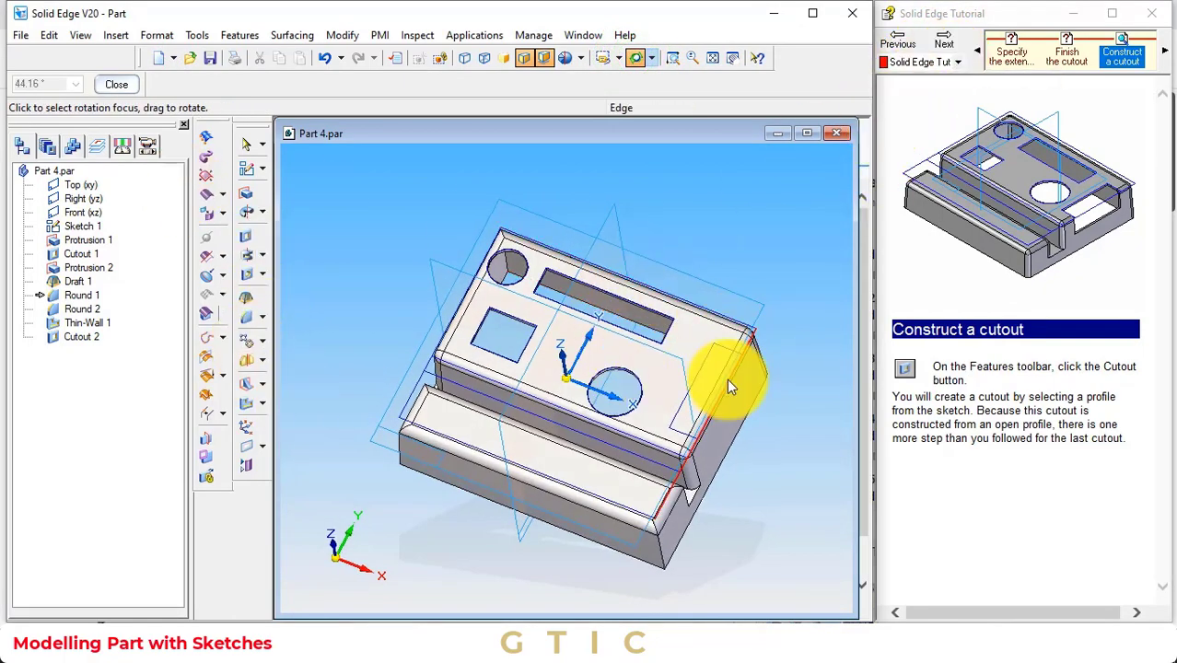
{"action": "left_click", "coordinate": [246, 244]}
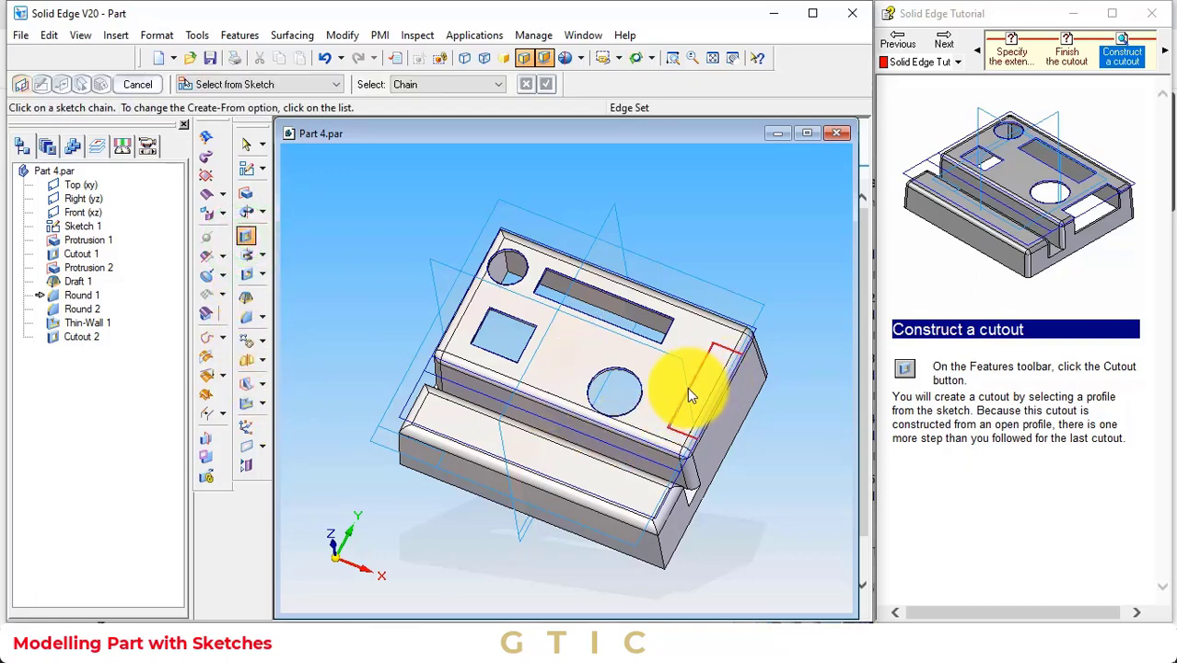
{"action": "left_click", "coordinate": [689, 392]}
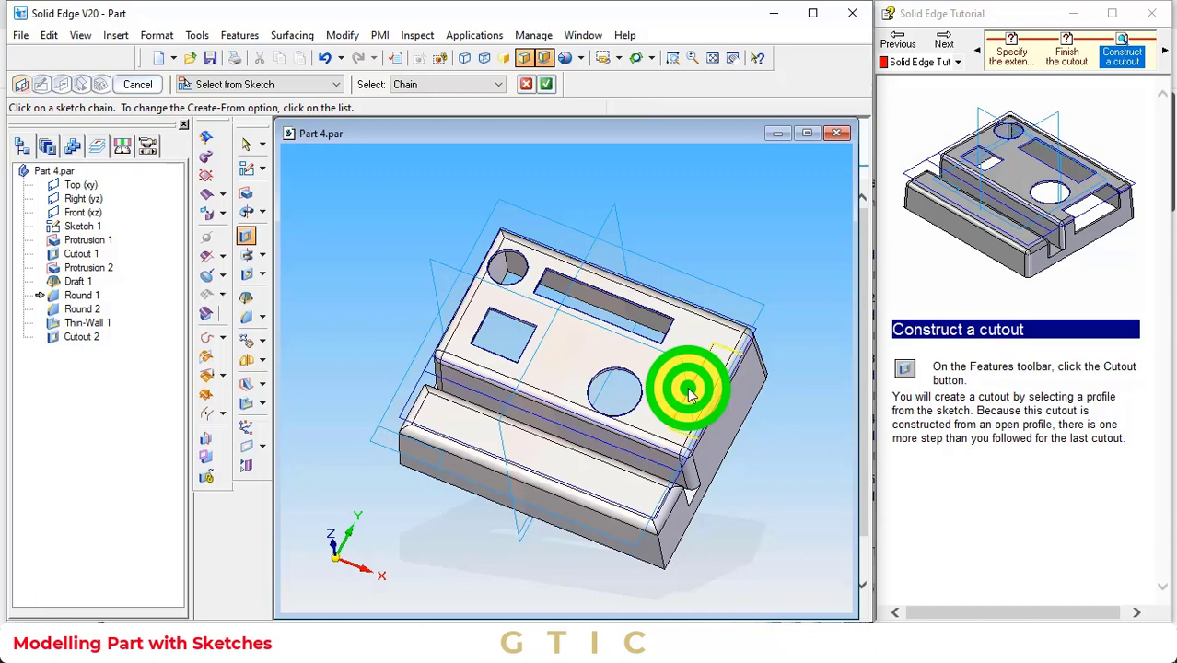
{"action": "left_click", "coordinate": [550, 84]}
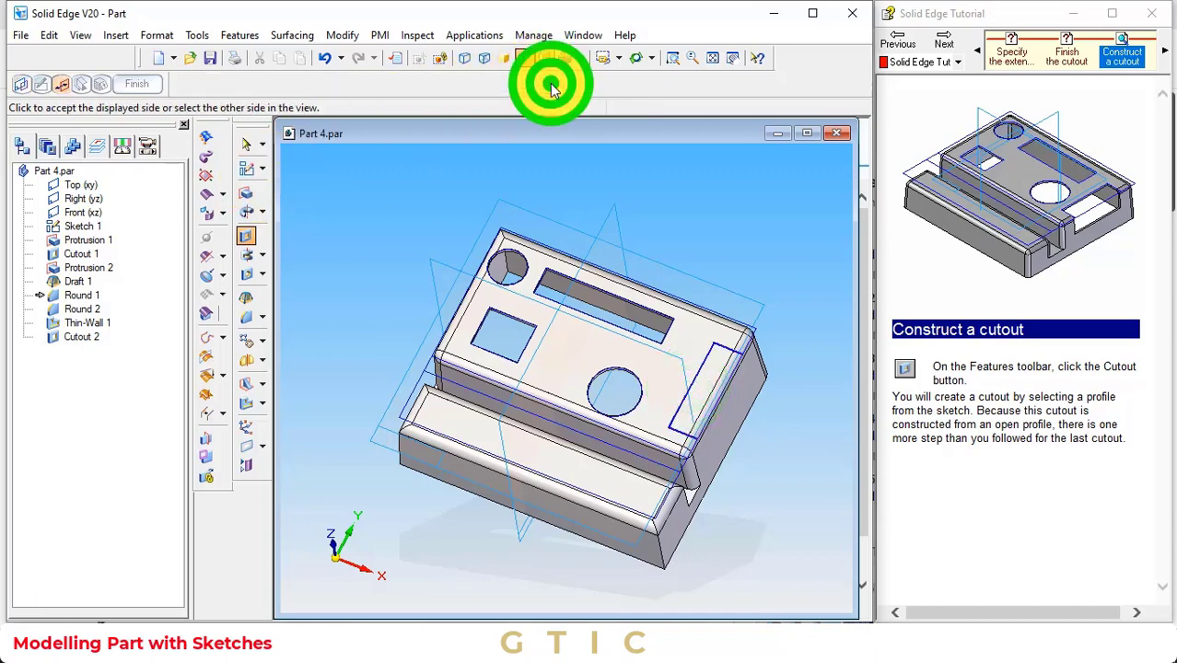
Remove material on the outer side of the open profile with a 55 mm finite extent and finish the cutout.
{"action": "left_click", "coordinate": [724, 366]}
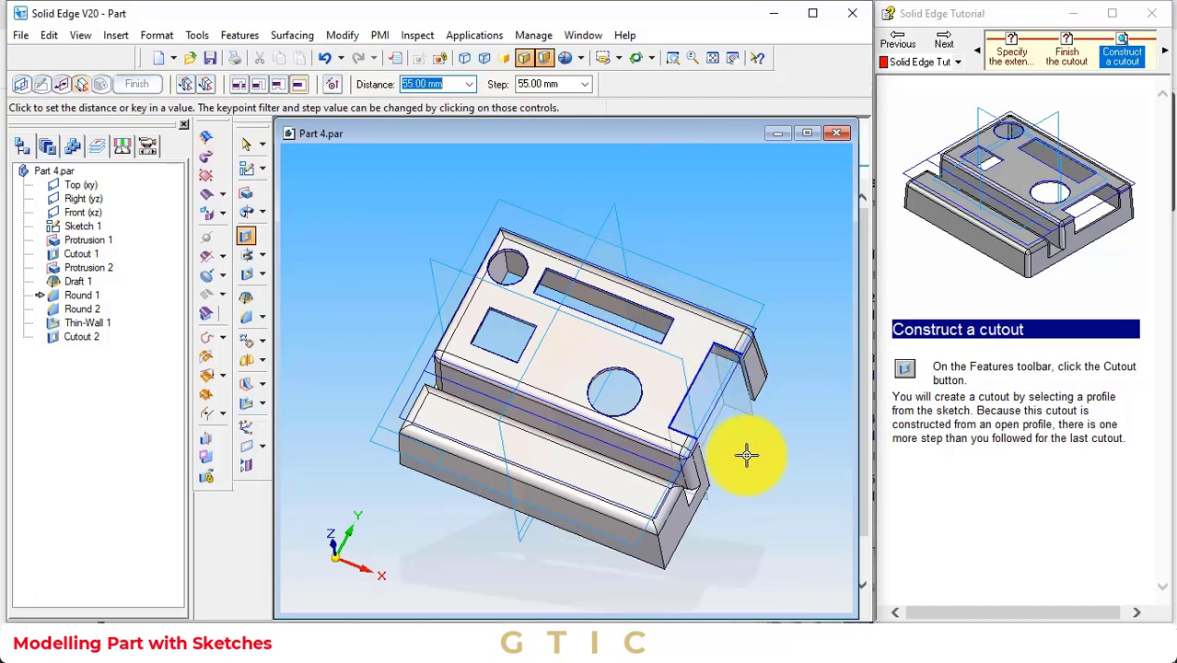
{"action": "left_click", "coordinate": [709, 416]}
{"action": "left_click", "coordinate": [140, 87]}
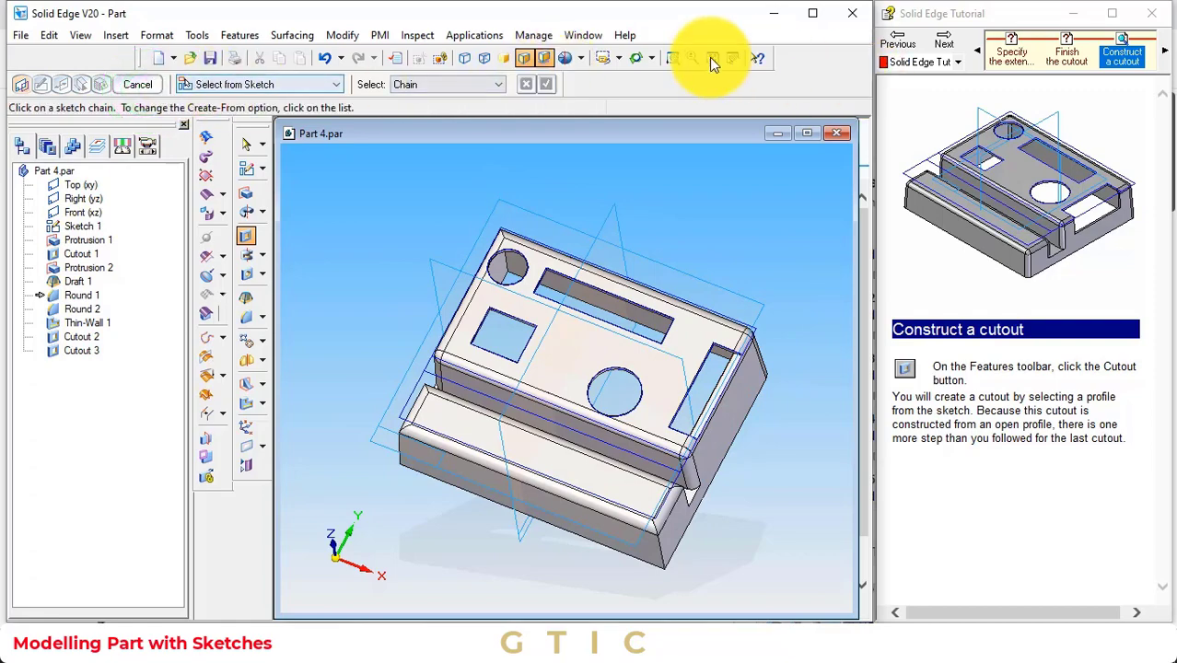
Examine the new edge cutout and page through the tutorial to the topic on selecting and editing the sketch feature.
{"action": "left_click", "coordinate": [634, 57]}
{"action": "left_click_drag", "start_coordinate": [783, 320], "coordinate": [949, 194]}
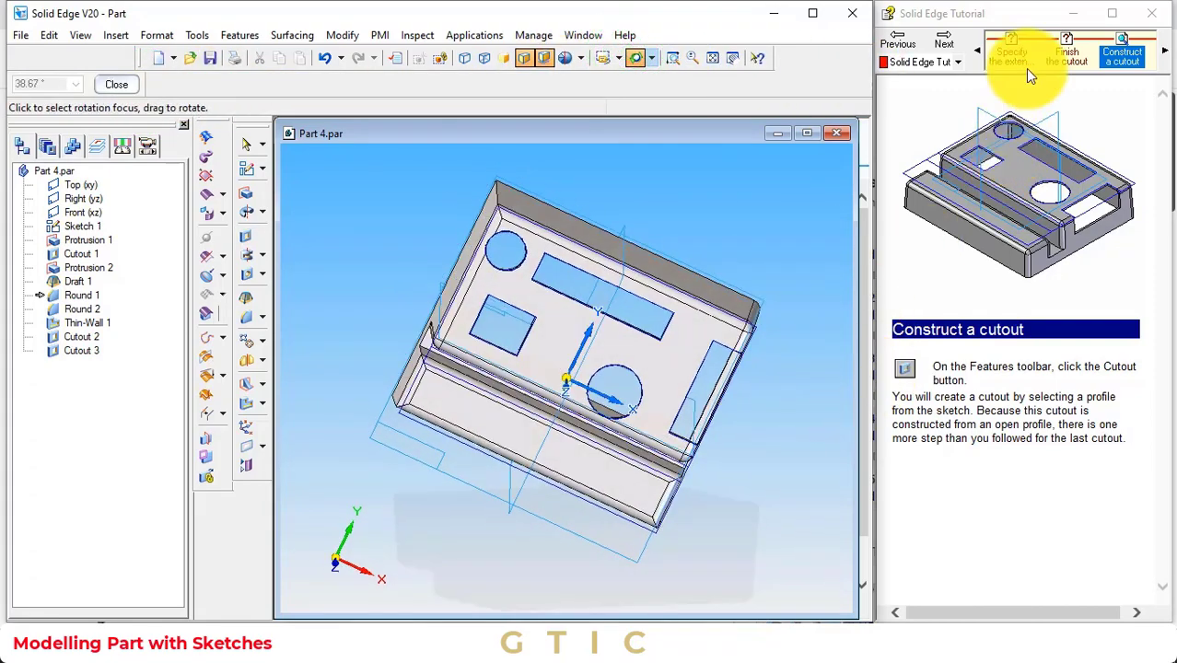
{"action": "left_click", "coordinate": [947, 44]}
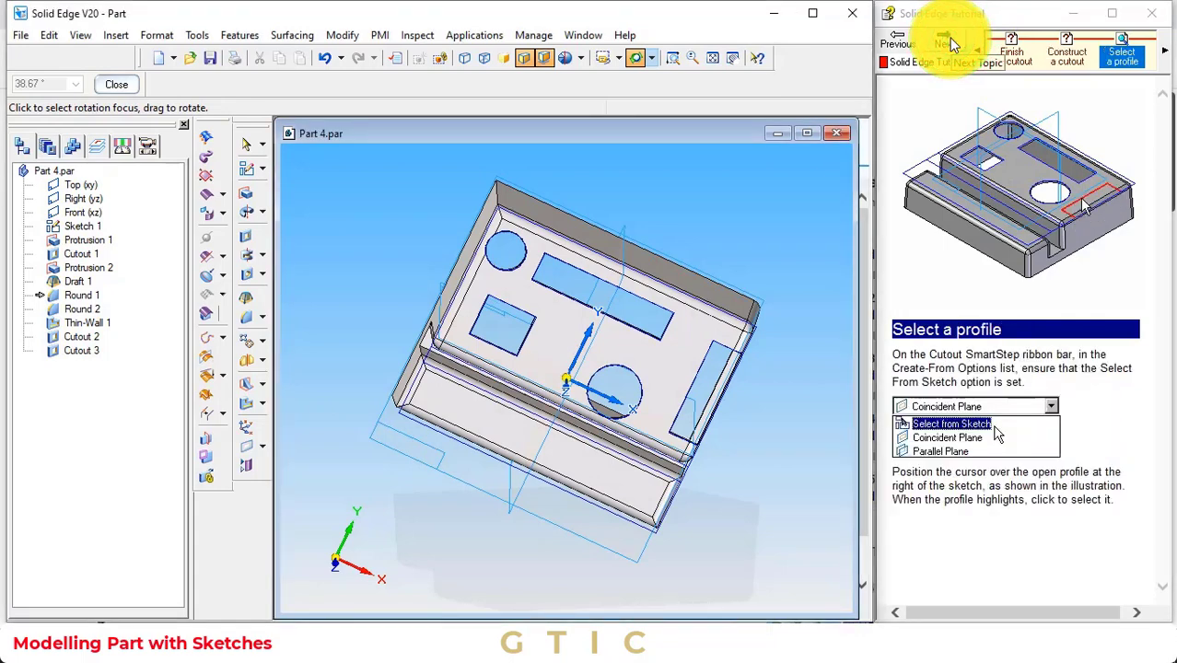
{"action": "left_click", "coordinate": [952, 43]}
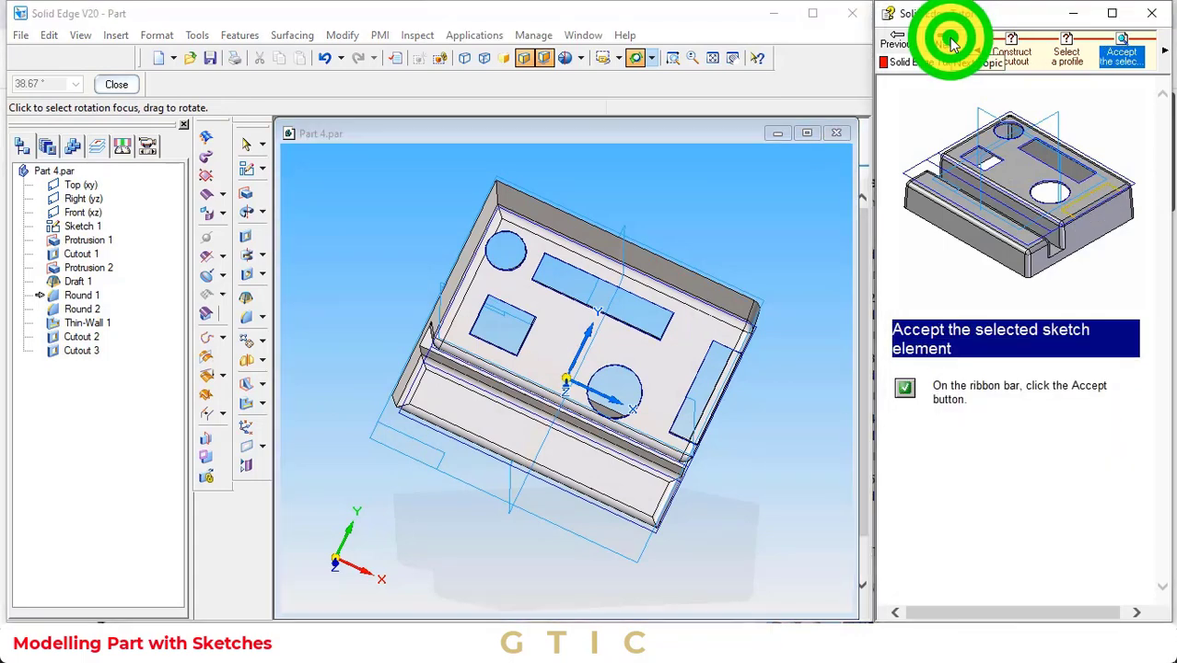
{"action": "left_click", "coordinate": [952, 43]}
{"action": "left_click", "coordinate": [952, 43]}
{"action": "left_click", "coordinate": [951, 44]}
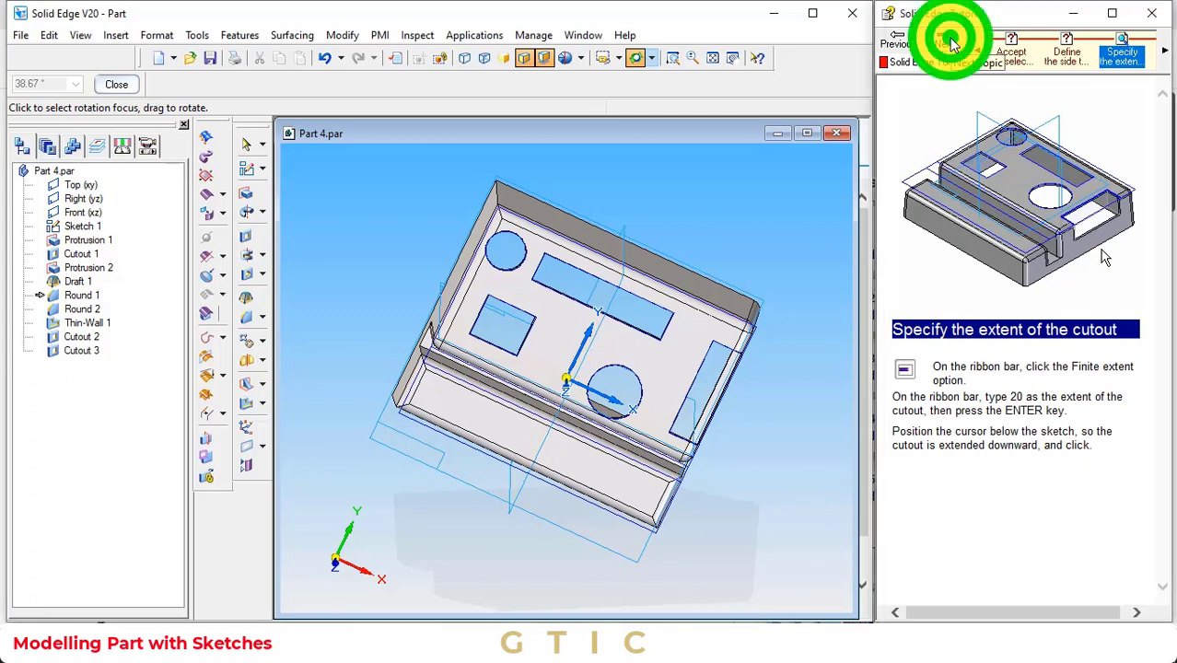
{"action": "left_click", "coordinate": [951, 43]}
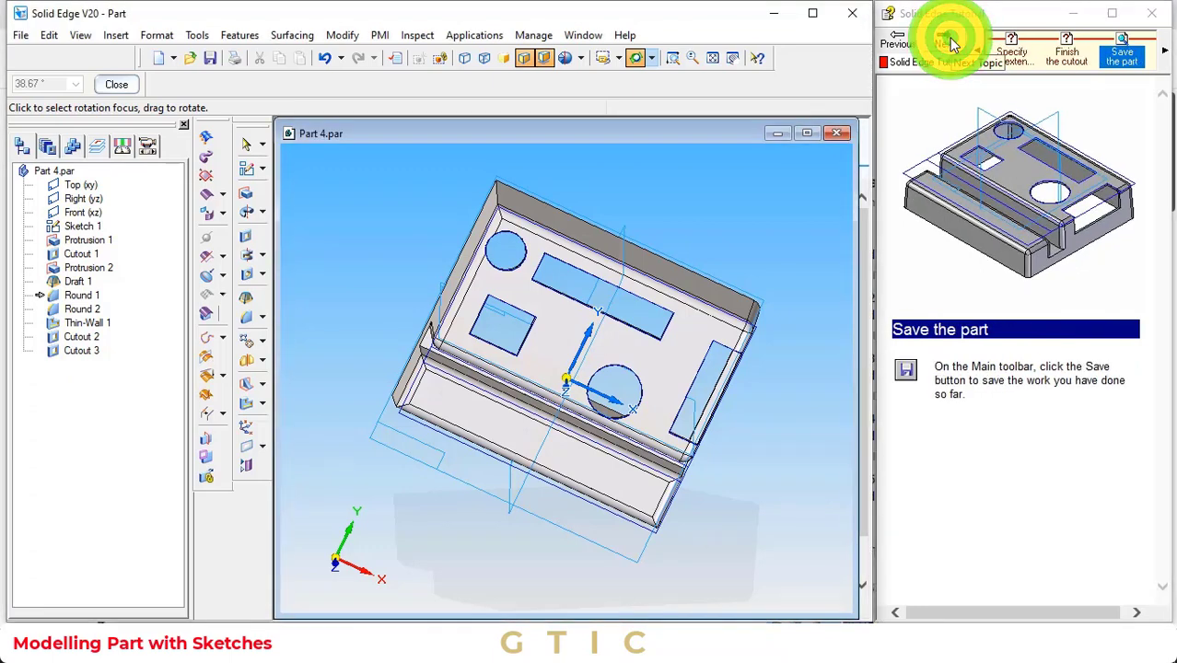
{"action": "left_click", "coordinate": [952, 43]}
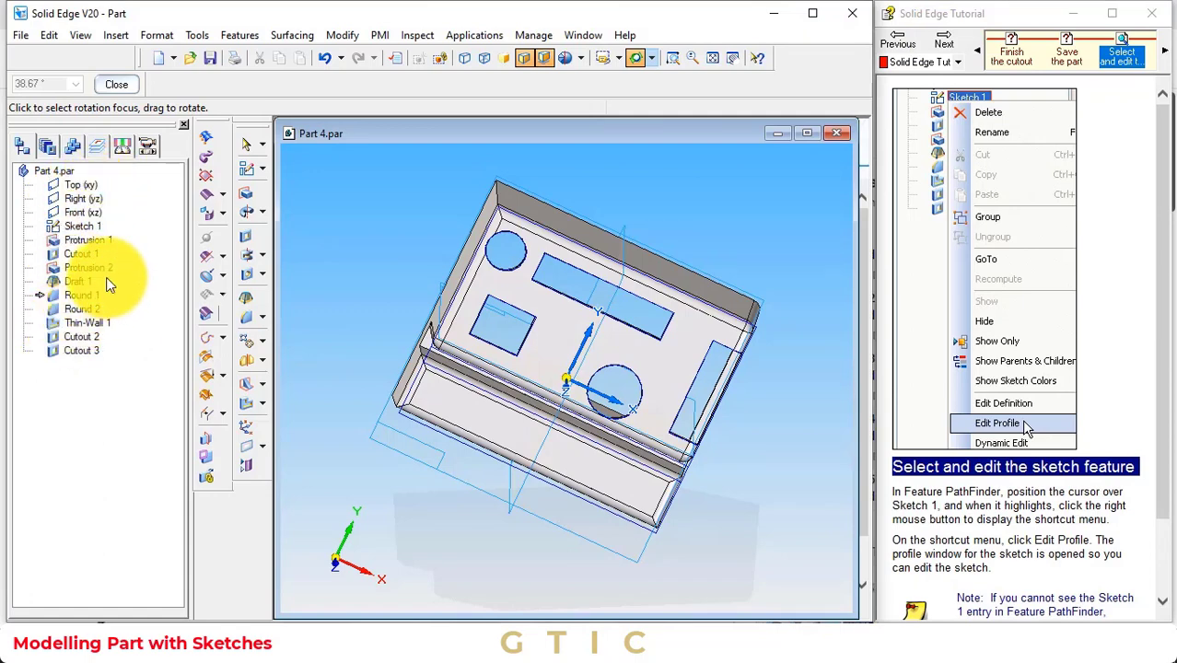
Leave the Cutout command, open Sketch 1's profile for editing and bring up the tutorial's Reposition the view topic.
{"action": "left_click", "coordinate": [79, 223]}
{"action": "left_click", "coordinate": [131, 82]}
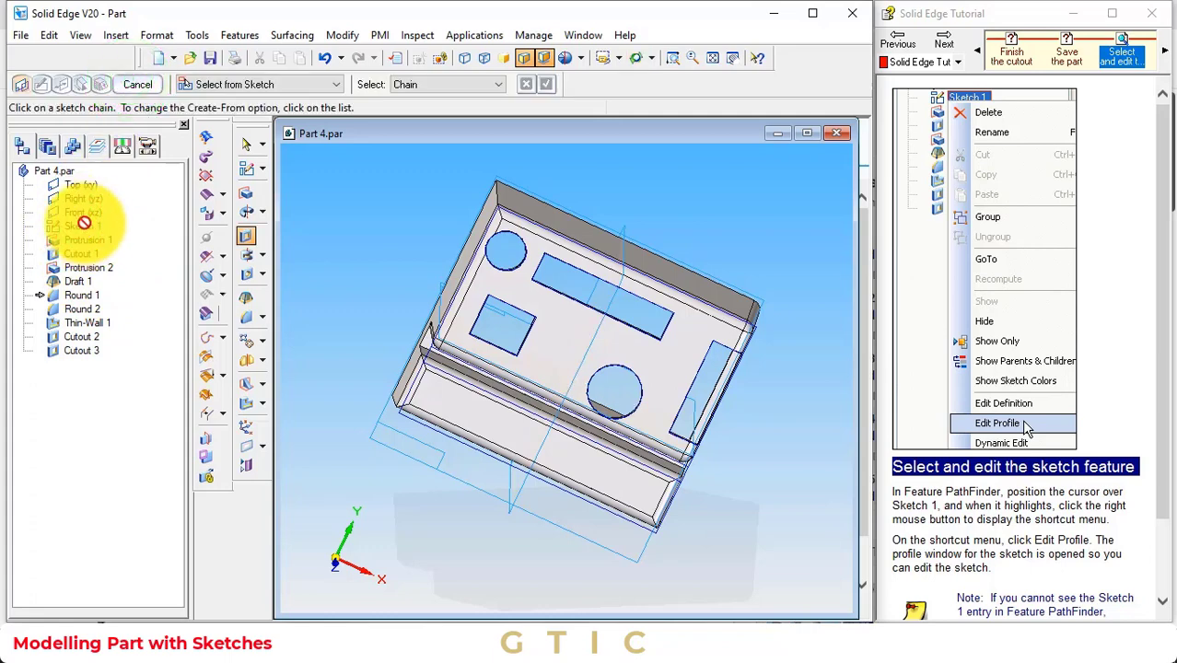
{"action": "left_click", "coordinate": [419, 177]}
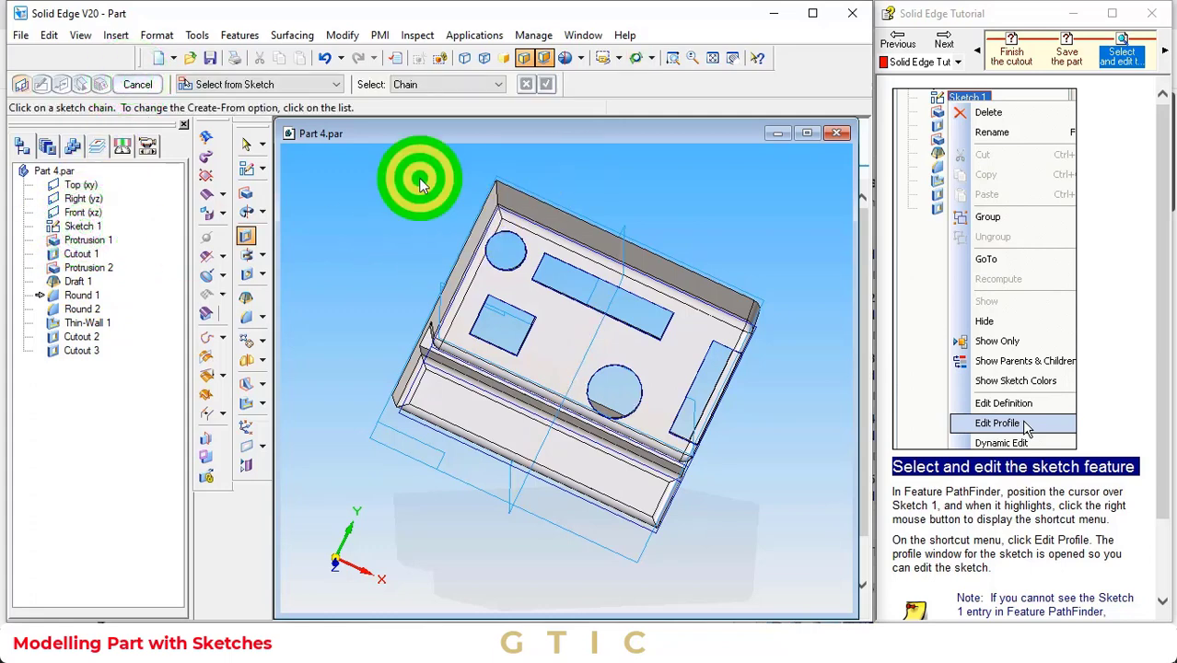
{"action": "left_click", "coordinate": [138, 83]}
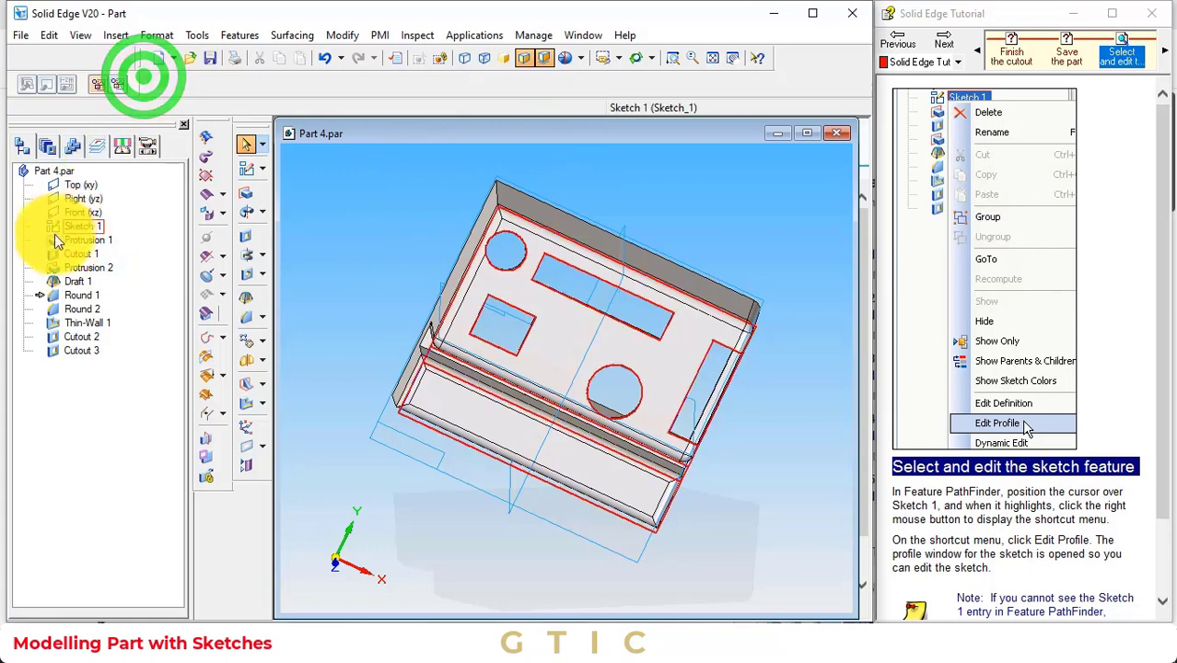
{"action": "right_click", "coordinate": [81, 227]}
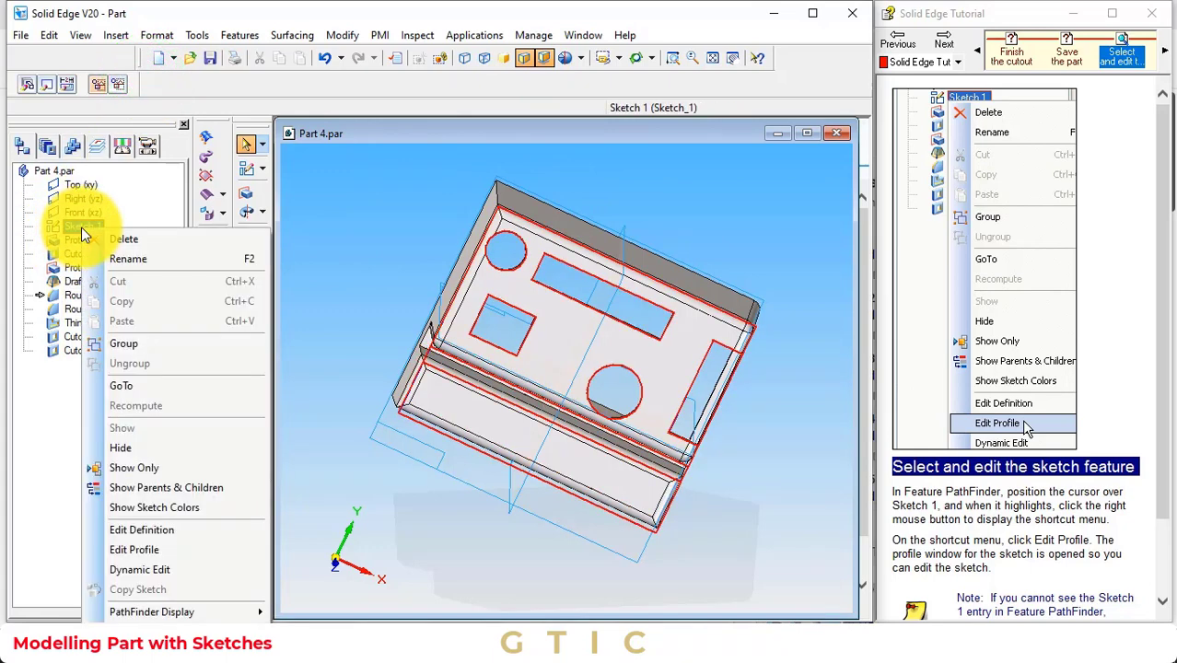
{"action": "left_click", "coordinate": [150, 550]}
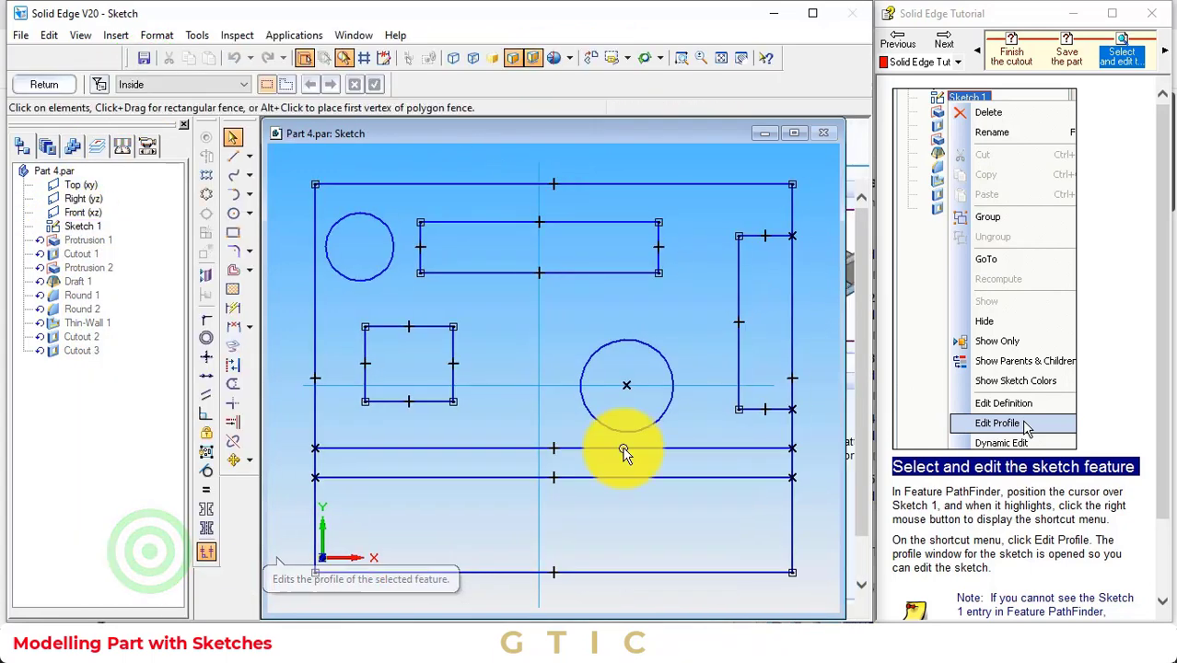
{"action": "left_click", "coordinate": [944, 48]}
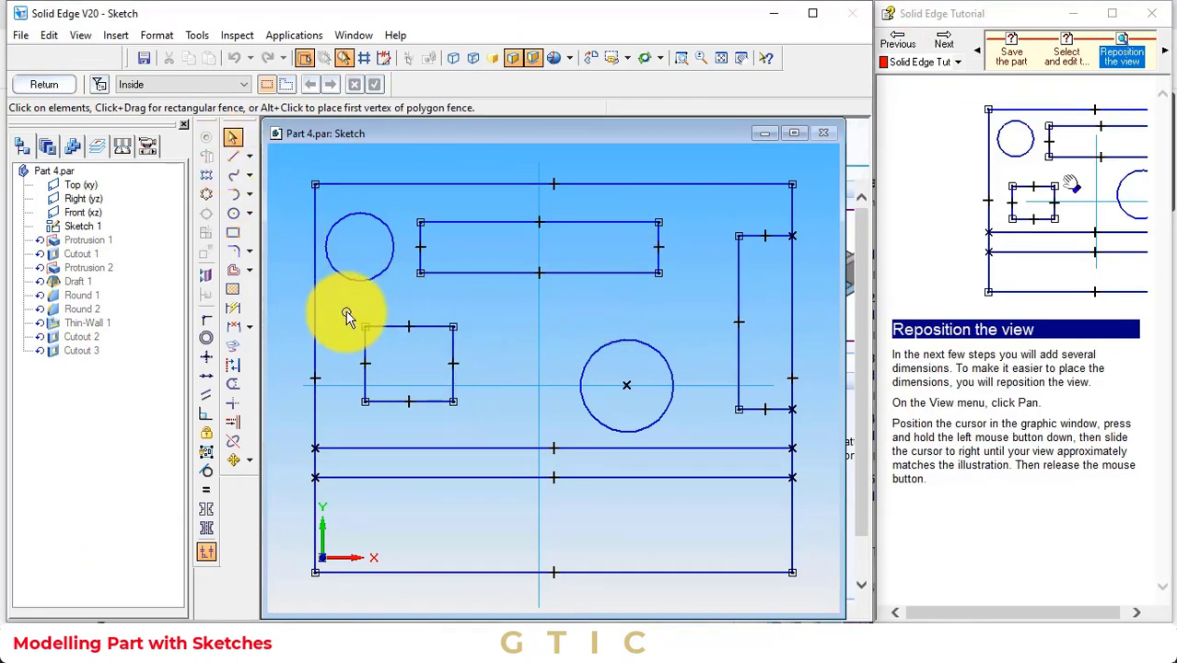
Shift the square toward the sketch's centre and move the large circle to its former place near the left edge.
{"action": "left_click_drag", "start_coordinate": [346, 312], "coordinate": [461, 420]}
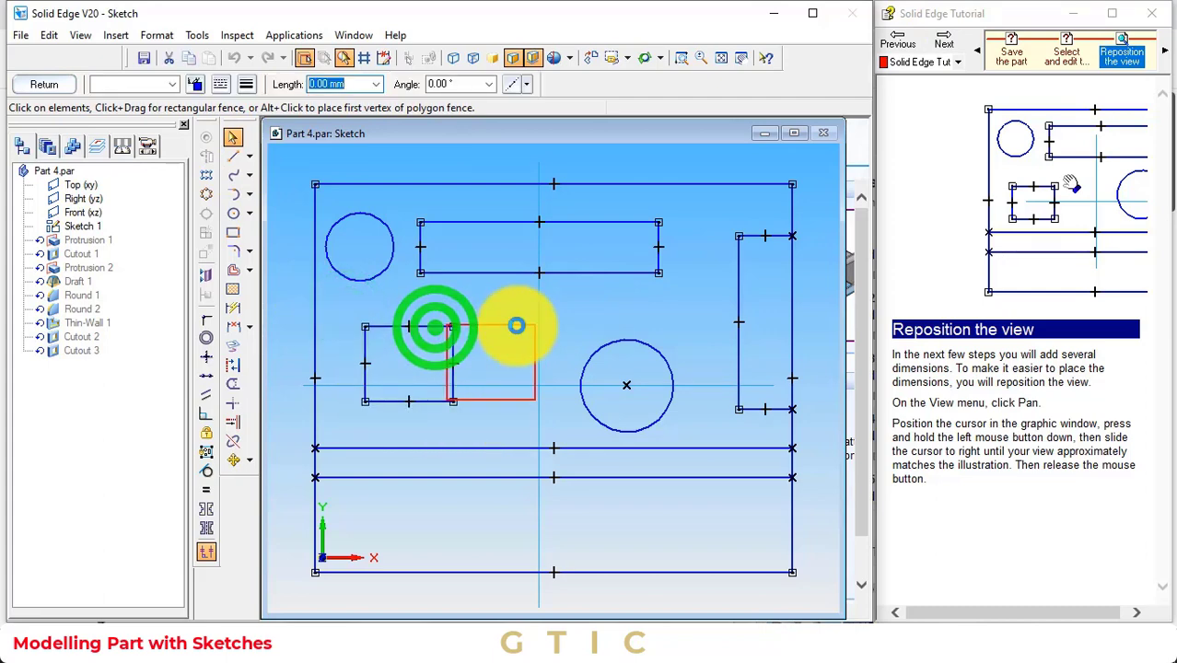
{"action": "left_click_drag", "start_coordinate": [516, 325], "coordinate": [517, 325]}
{"action": "left_click_drag", "start_coordinate": [660, 361], "coordinate": [421, 365]}
{"action": "left_click", "coordinate": [531, 330]}
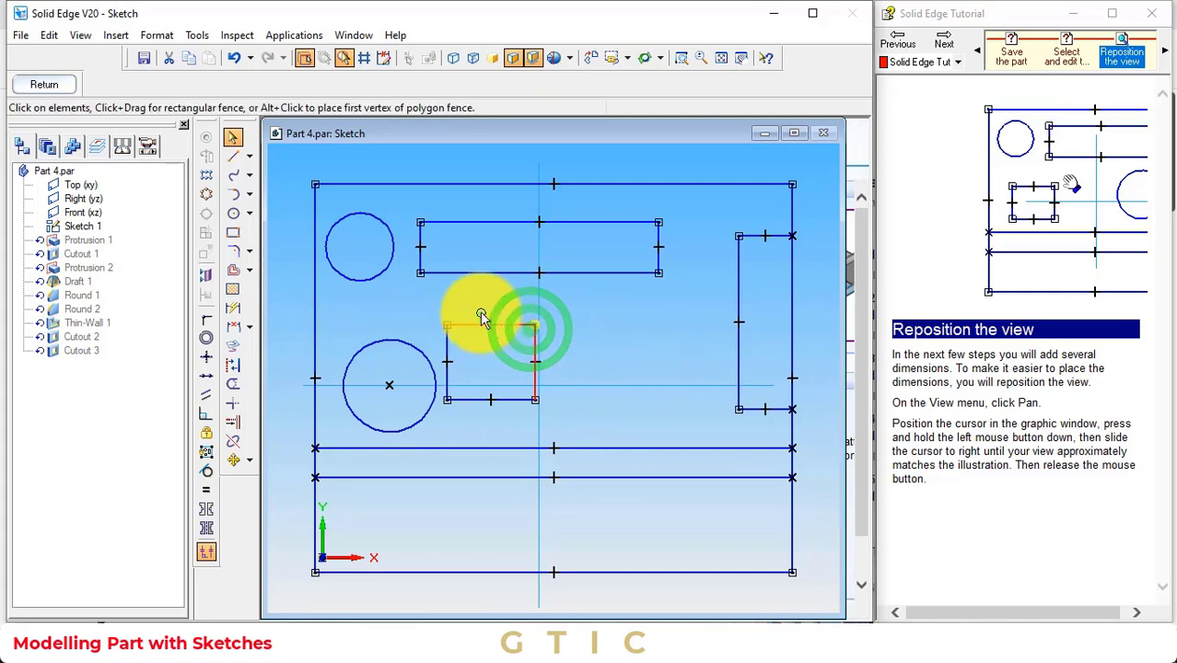
Select the whole square with a fence and move it right, below the right end of the long rectangle.
{"action": "left_click", "coordinate": [450, 300]}
{"action": "left_click_drag", "start_coordinate": [512, 317], "coordinate": [609, 356]}
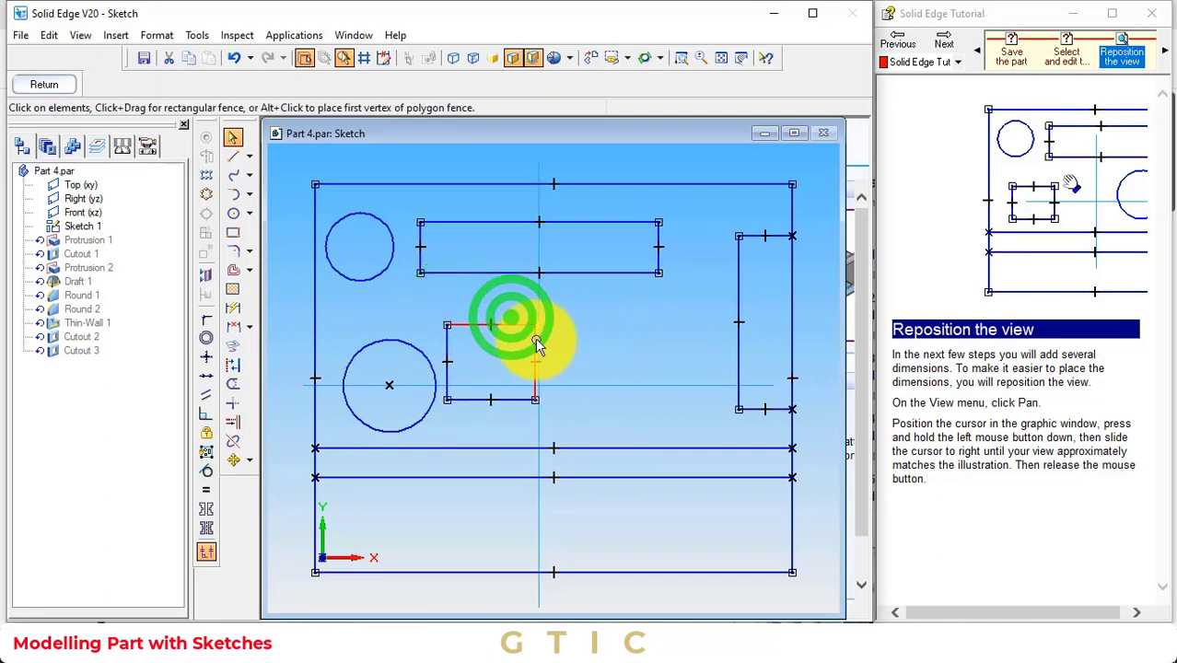
{"action": "left_click", "coordinate": [498, 323]}
{"action": "left_click_drag", "start_coordinate": [468, 308], "coordinate": [573, 443]}
{"action": "left_click", "coordinate": [445, 331]}
{"action": "left_click", "coordinate": [433, 303]}
{"action": "left_click_drag", "start_coordinate": [433, 309], "coordinate": [564, 420]}
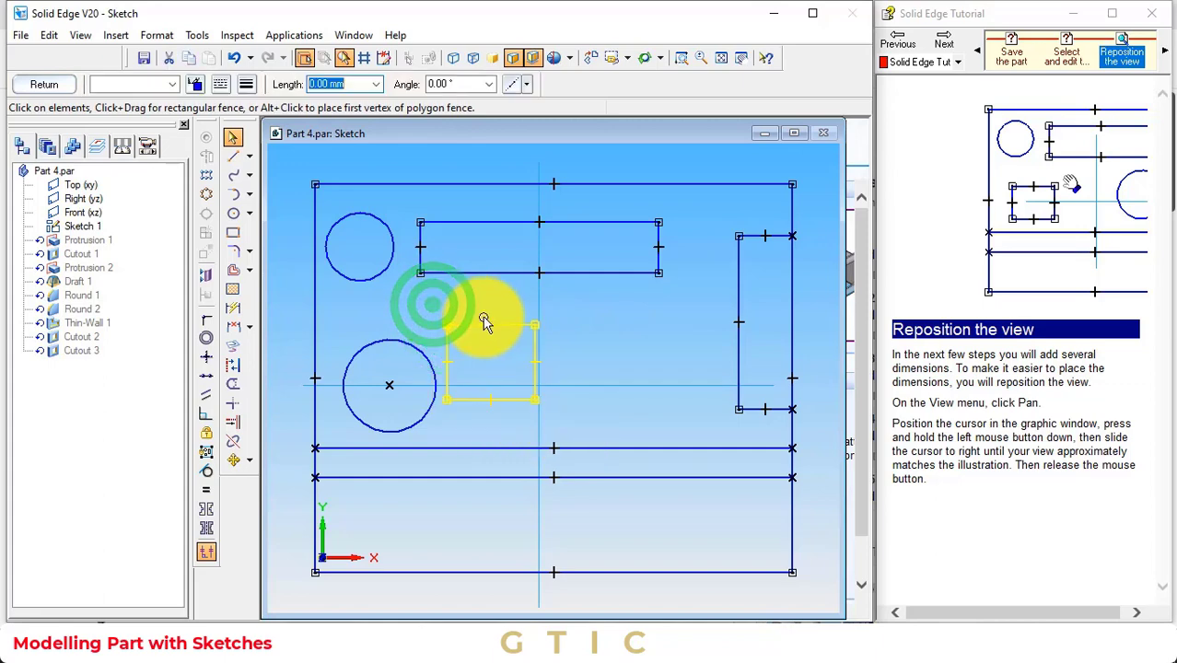
{"action": "left_click_drag", "start_coordinate": [603, 332], "coordinate": [626, 336]}
Stretch the long rectangle by moving its lower edge downward in the sketch.
{"action": "left_click", "coordinate": [421, 192]}
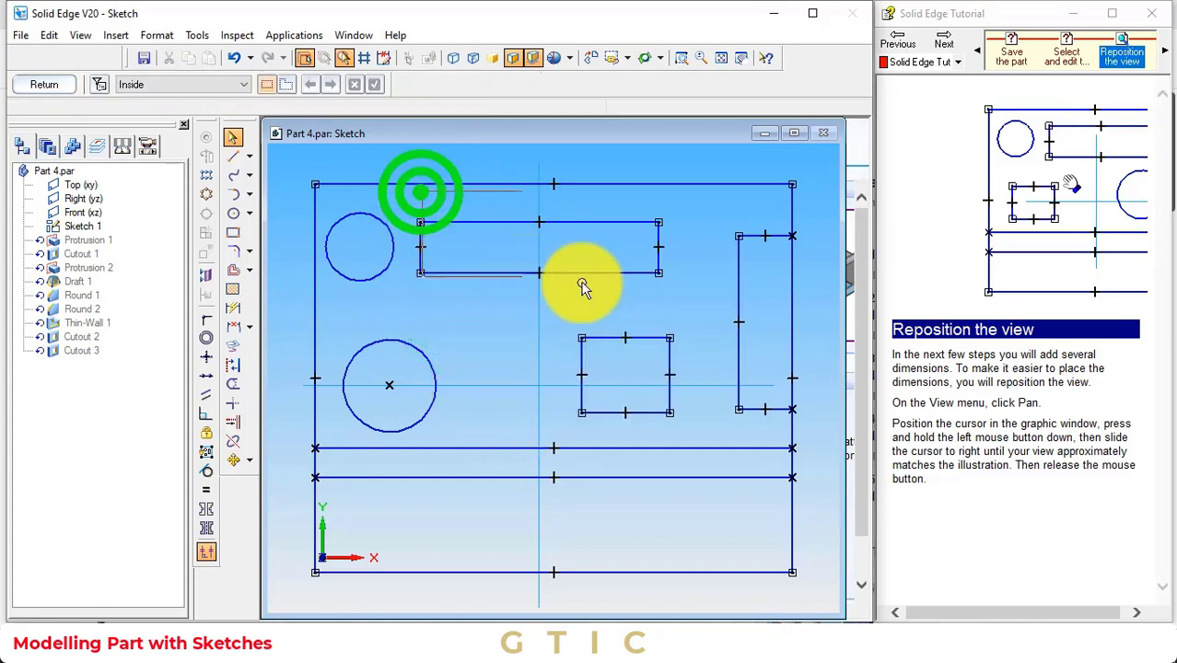
{"action": "left_click_drag", "start_coordinate": [405, 202], "coordinate": [684, 295]}
{"action": "left_click", "coordinate": [626, 273]}
{"action": "left_click", "coordinate": [658, 223]}
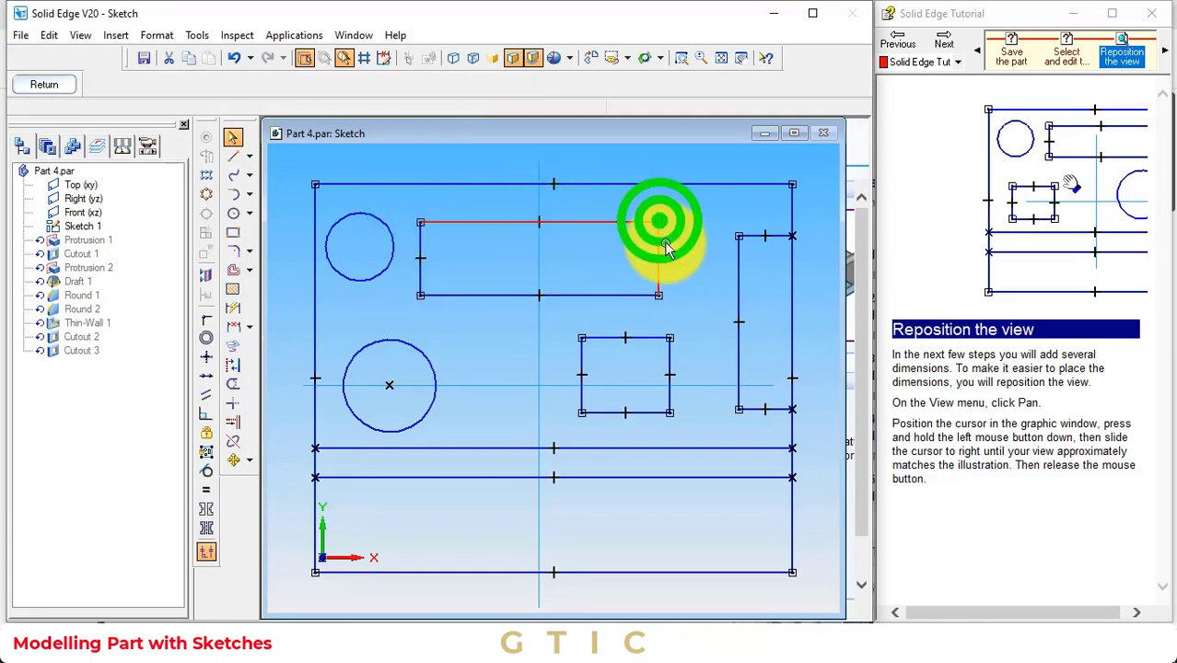
Move the large circle right, closer to the square, and finish the sketch edit so the part updates.
{"action": "left_click", "coordinate": [392, 379]}
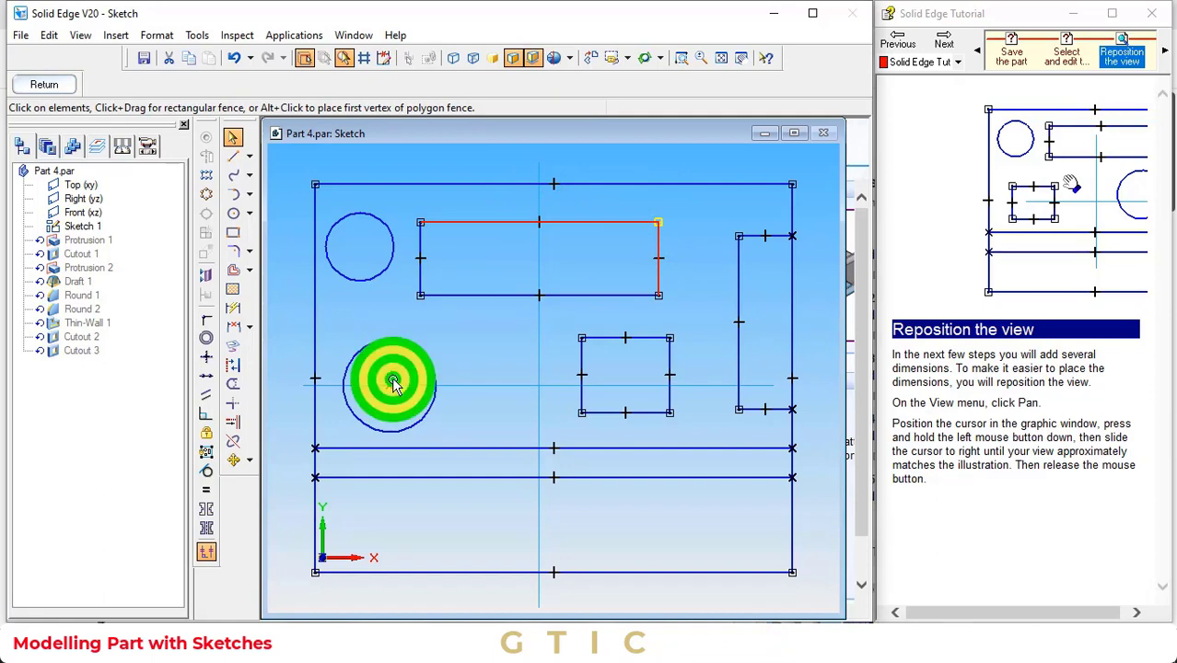
{"action": "left_click_drag", "start_coordinate": [432, 366], "coordinate": [523, 367]}
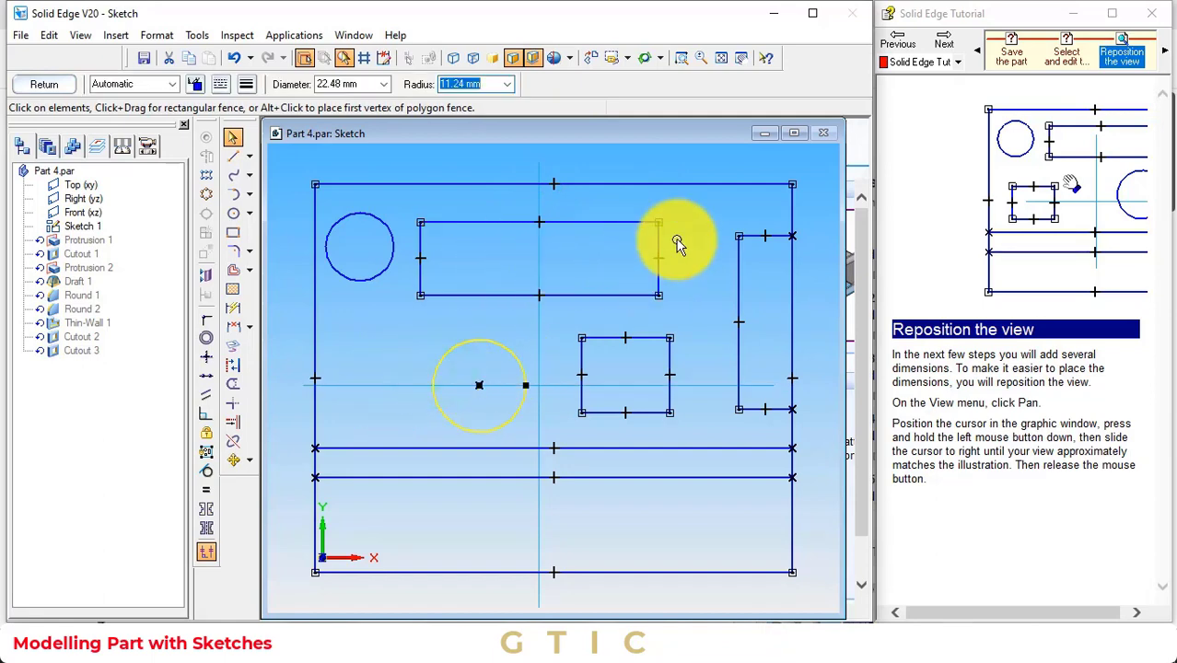
{"action": "left_click", "coordinate": [55, 82]}
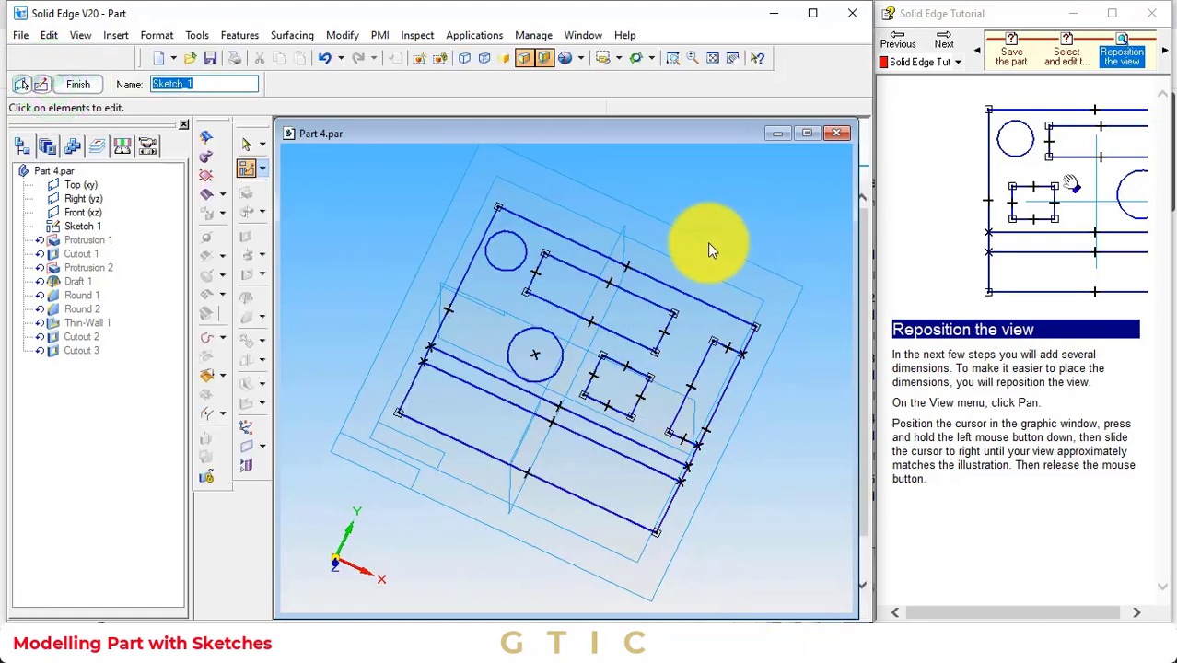
{"action": "left_click", "coordinate": [92, 86]}
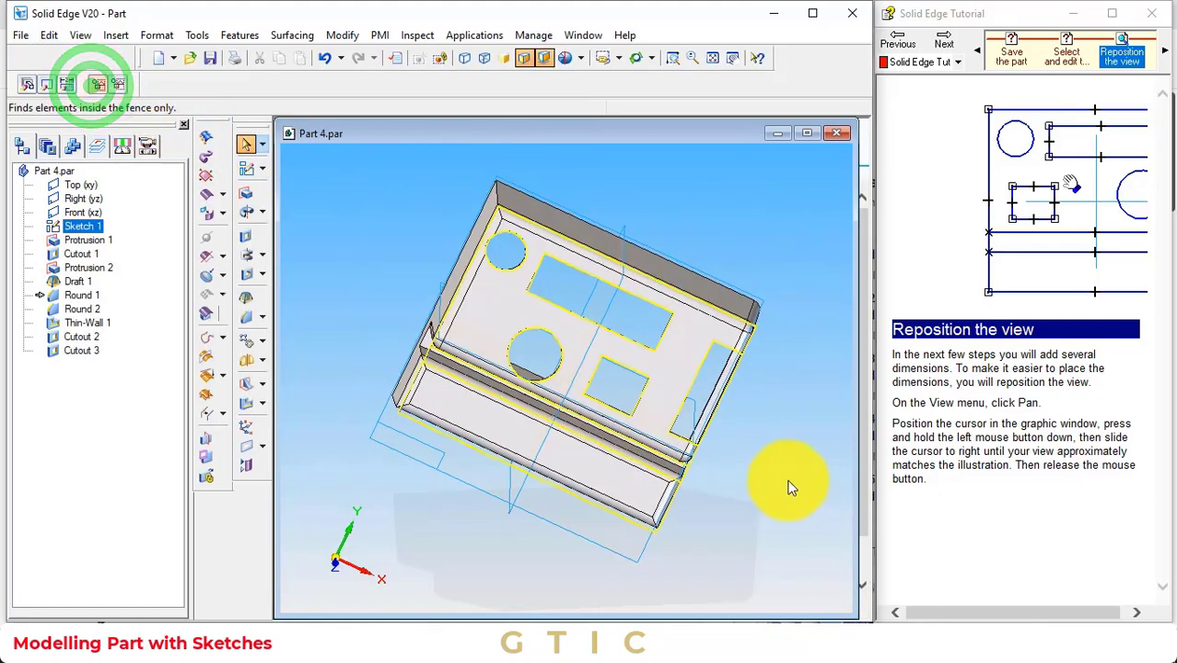
Advance the tutorial to Dimension between two lines and start a new coincident-plane sketch on the part's face with the cutouts.
{"action": "left_click", "coordinate": [943, 39]}
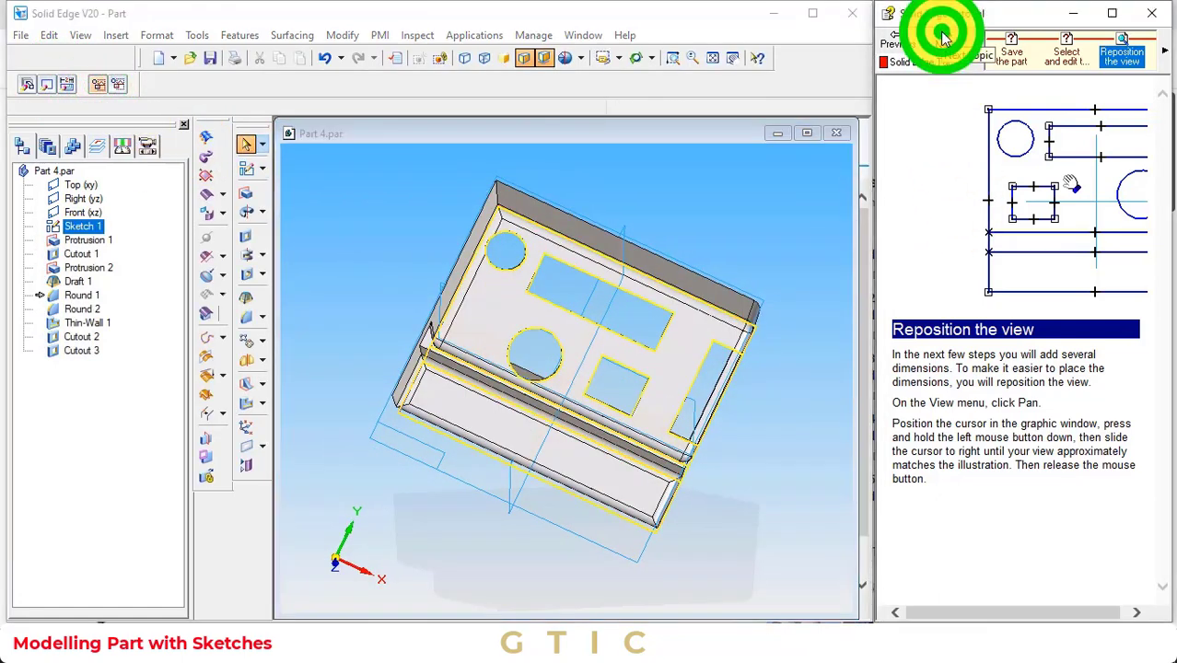
{"action": "left_click", "coordinate": [943, 39]}
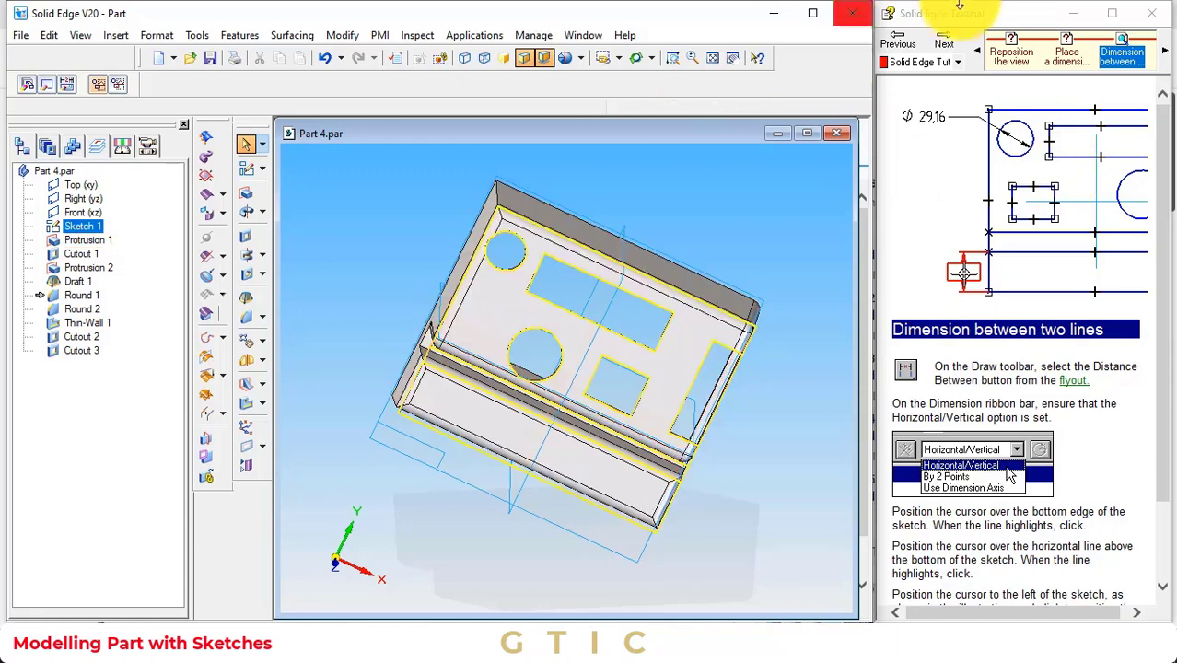
{"action": "left_click", "coordinate": [250, 171]}
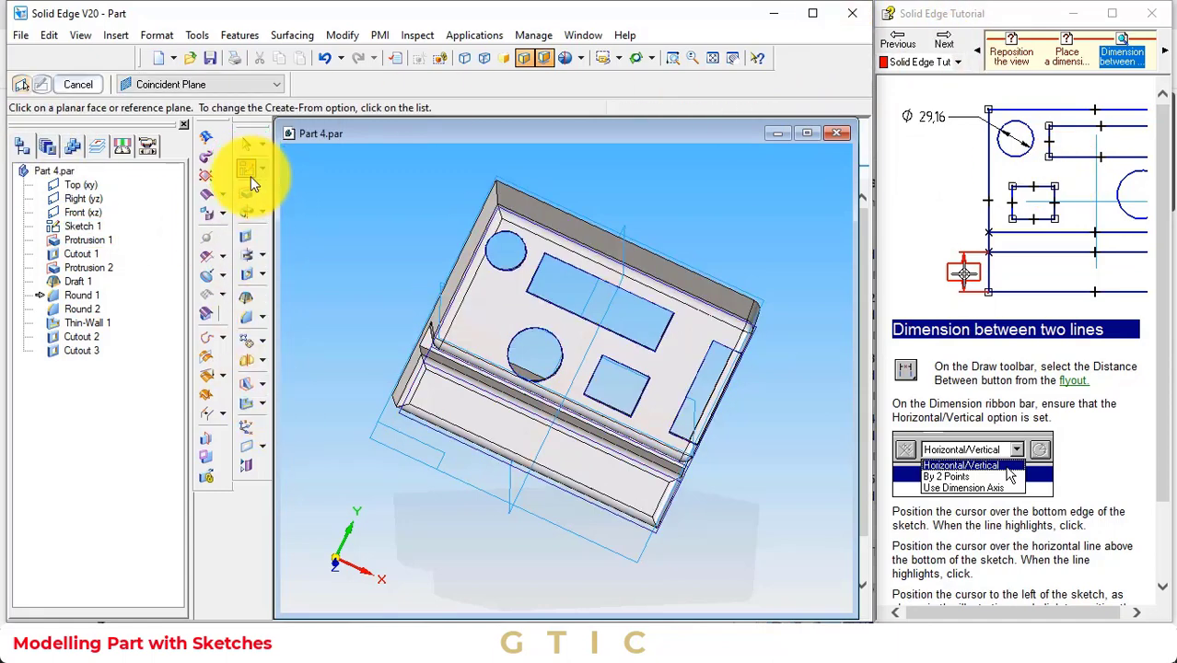
{"action": "left_click", "coordinate": [452, 269]}
{"action": "left_click", "coordinate": [524, 290]}
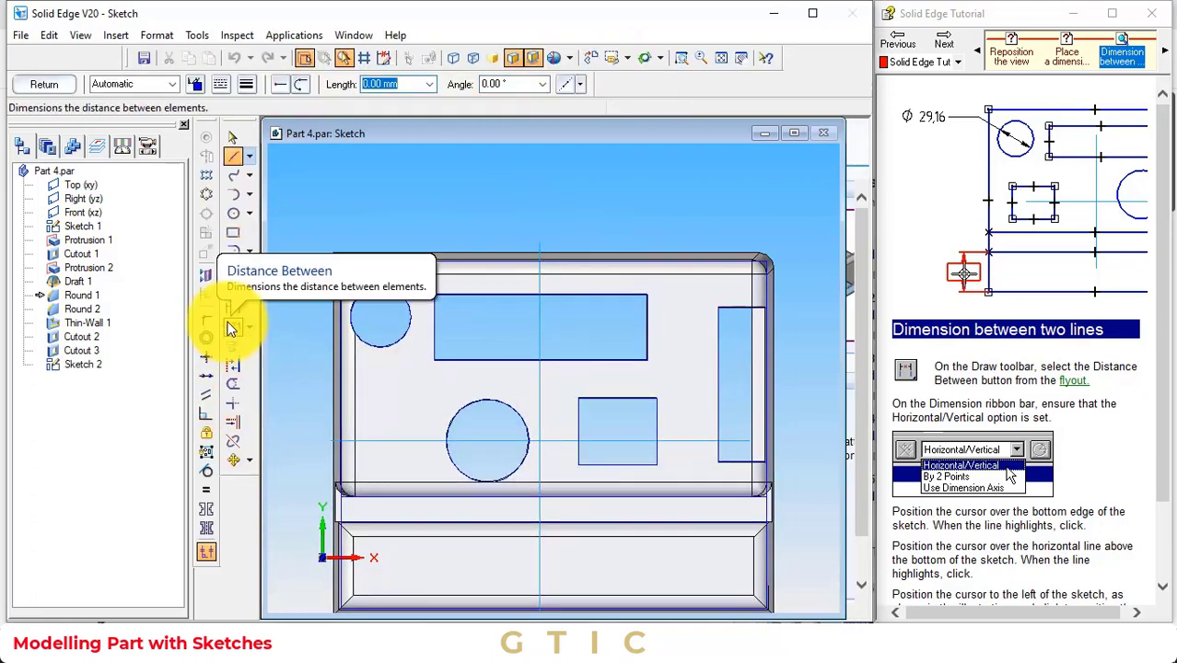
Dimension the length of the long rectangular cutout's upper edge and place the dimension above the part.
{"action": "left_click", "coordinate": [233, 308]}
{"action": "left_click", "coordinate": [540, 294]}
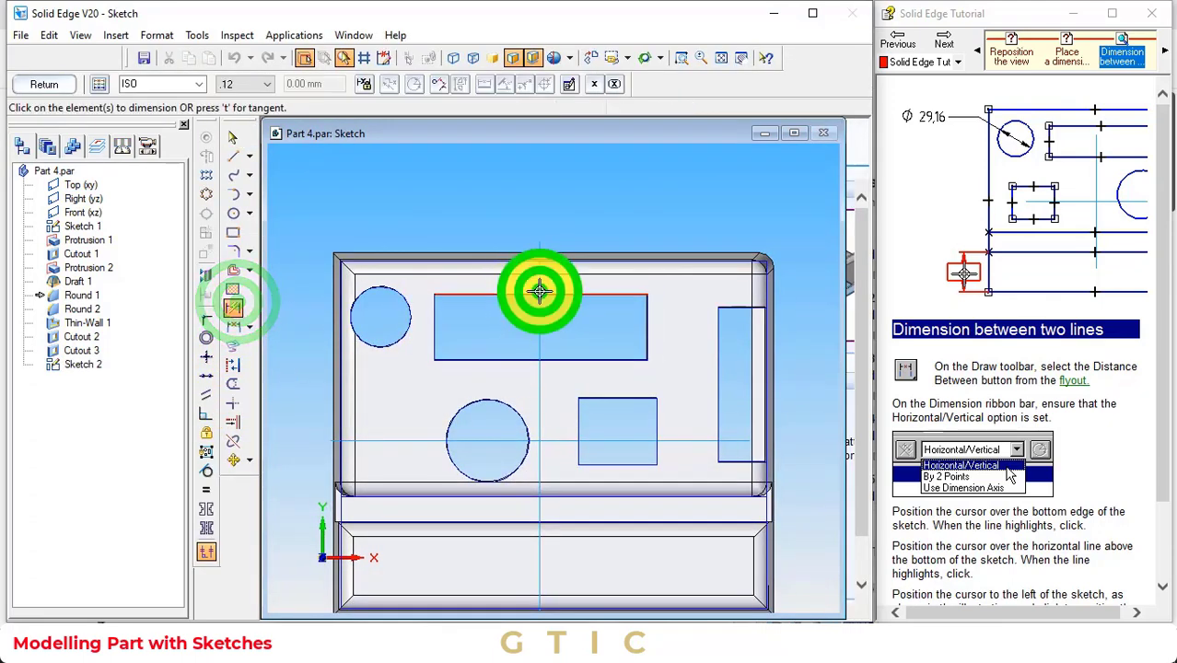
{"action": "left_click", "coordinate": [556, 188]}
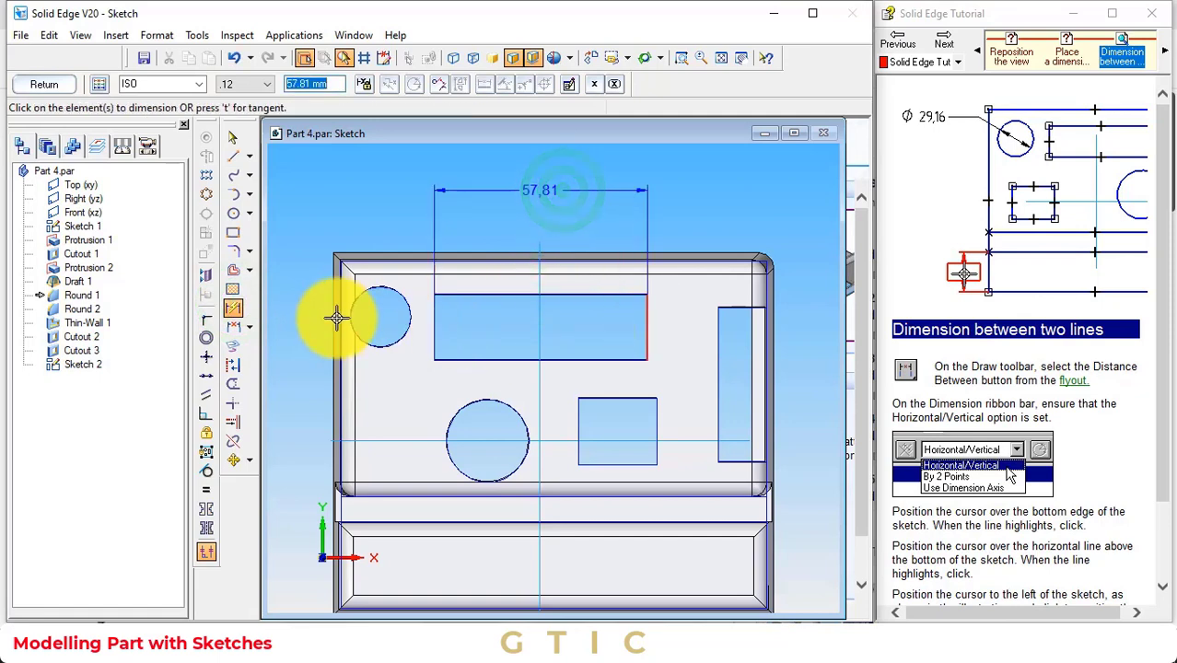
Dimension the small circular cutout's diameter and the width of the square cutout's upper edge, placing both dimensions above the part.
{"action": "left_click", "coordinate": [380, 321]}
{"action": "left_click", "coordinate": [379, 285]}
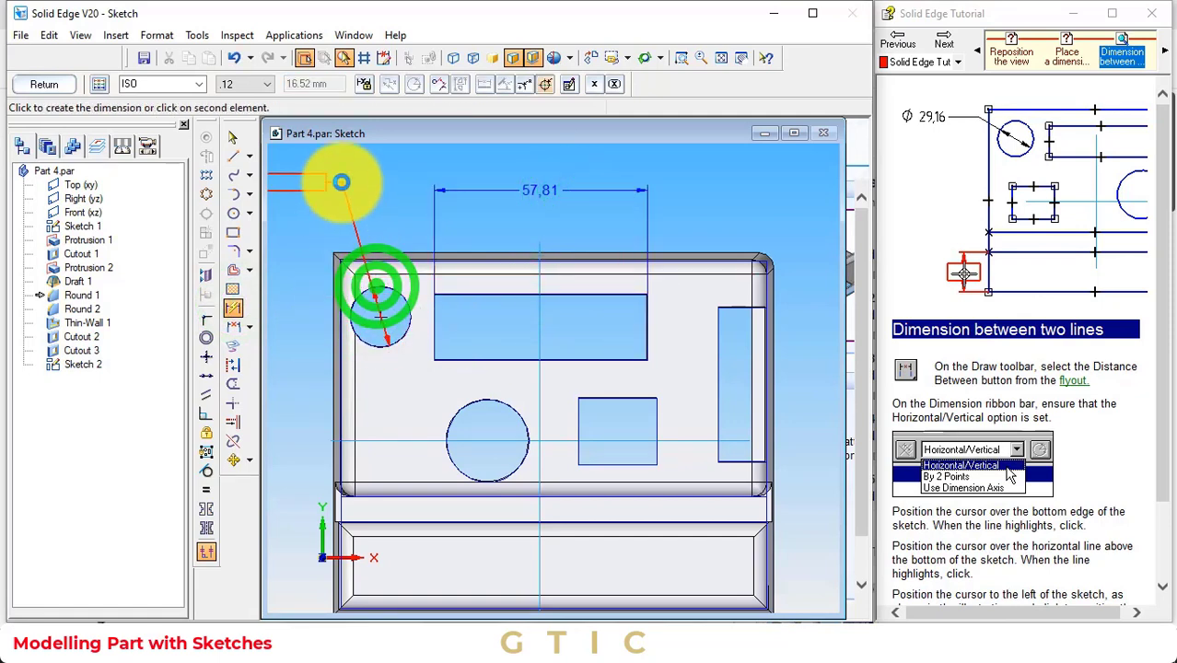
{"action": "left_click", "coordinate": [351, 188]}
{"action": "left_click", "coordinate": [648, 398]}
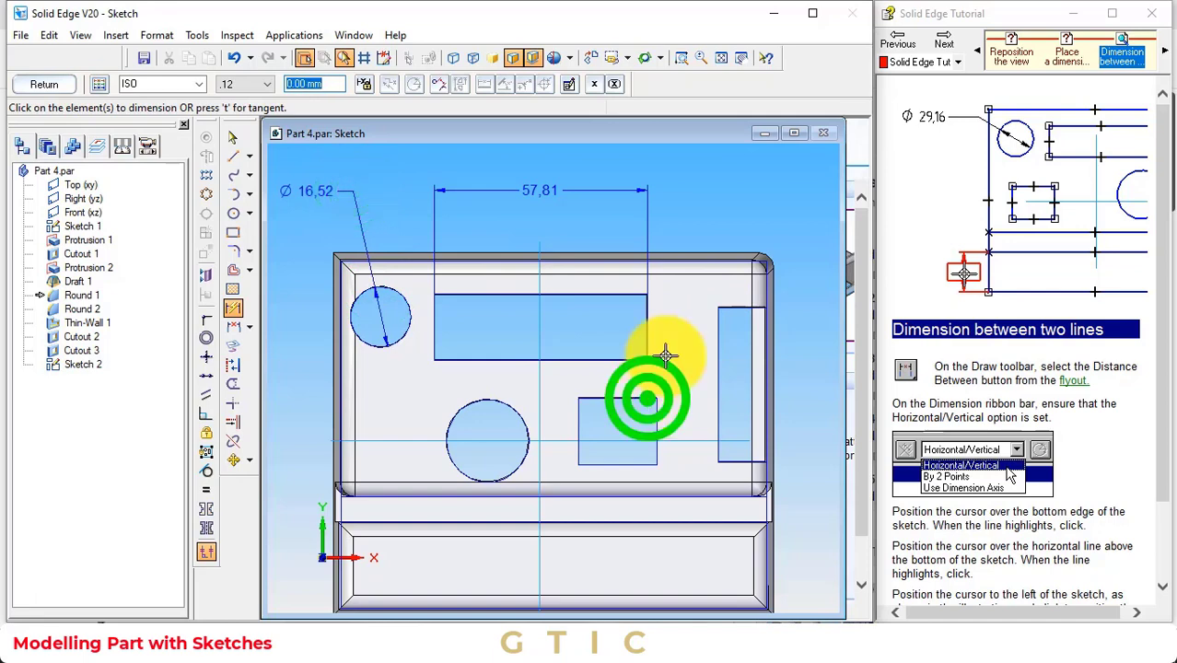
{"action": "left_click", "coordinate": [615, 232]}
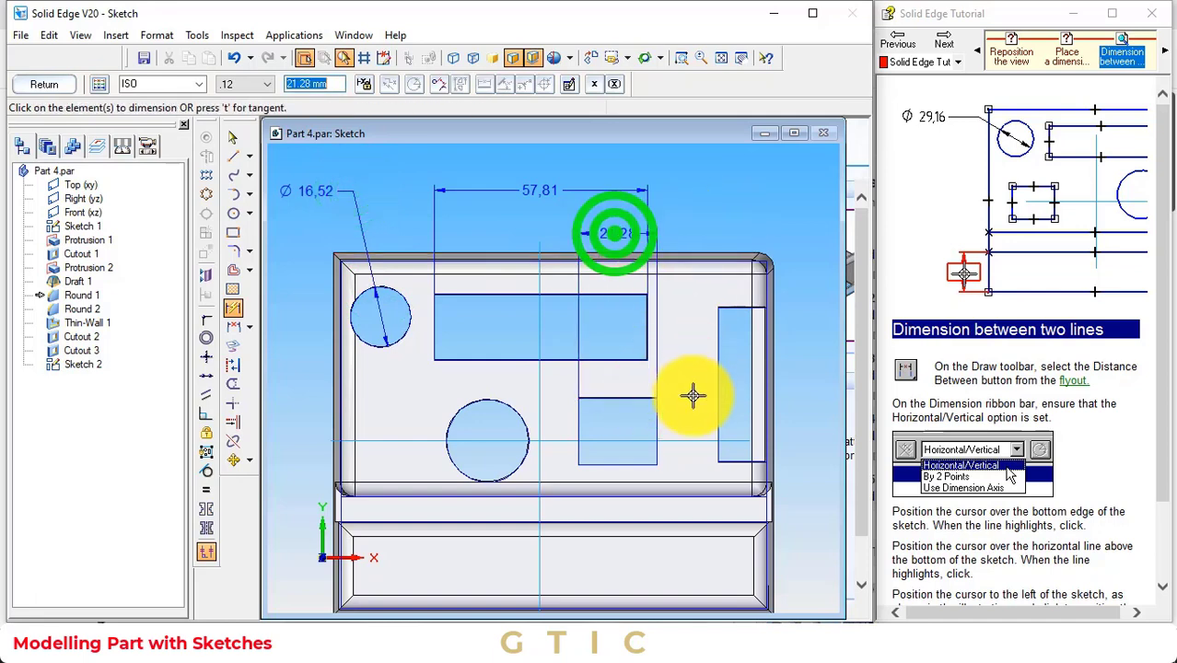
Dimension the heights of the tall rectangular cutout, the part's outer side edge and the lower strip's inner side edge, placing each outside the part.
{"action": "left_click", "coordinate": [719, 373]}
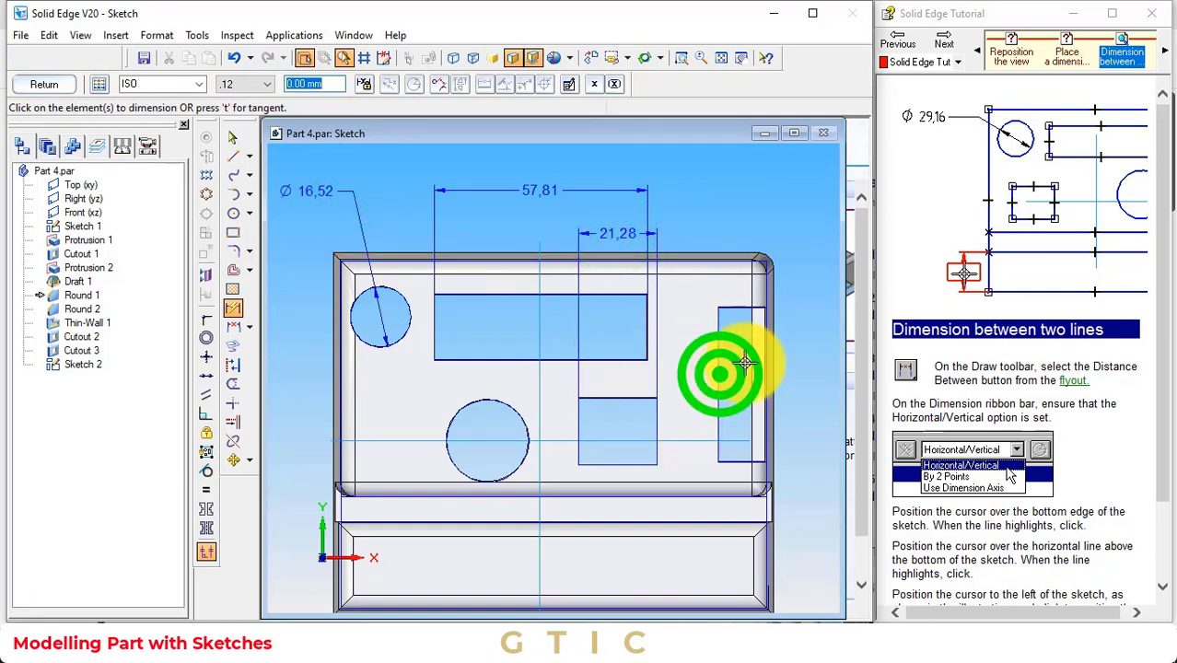
{"action": "left_click", "coordinate": [826, 346]}
{"action": "left_click", "coordinate": [763, 551]}
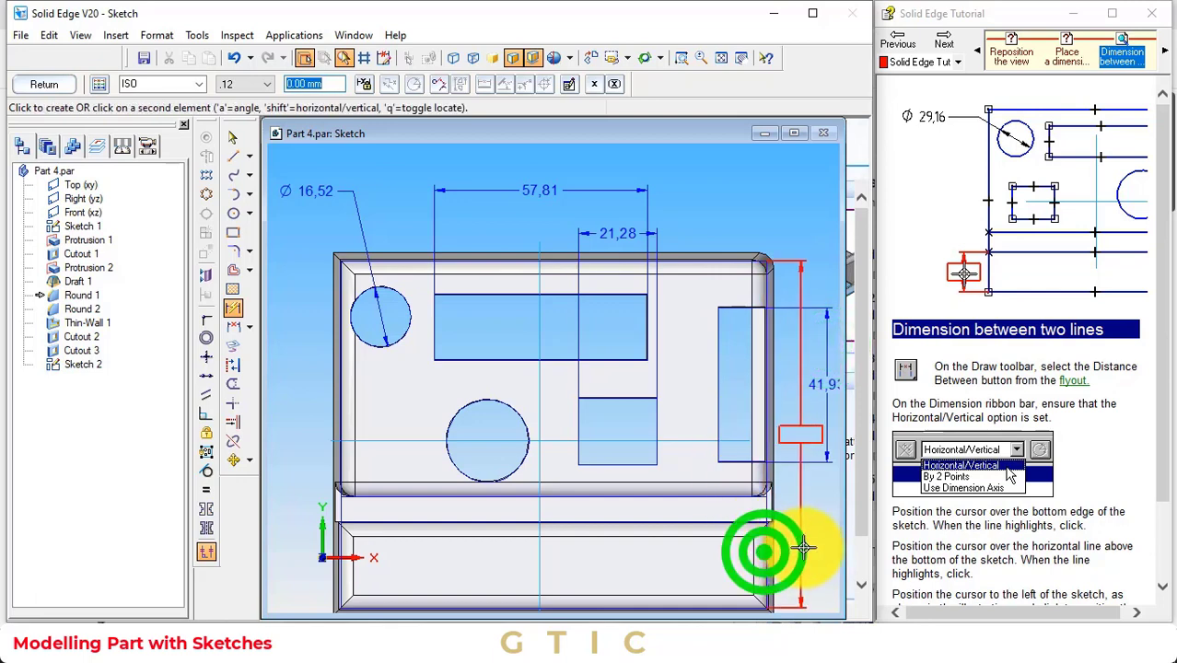
{"action": "left_click", "coordinate": [804, 549]}
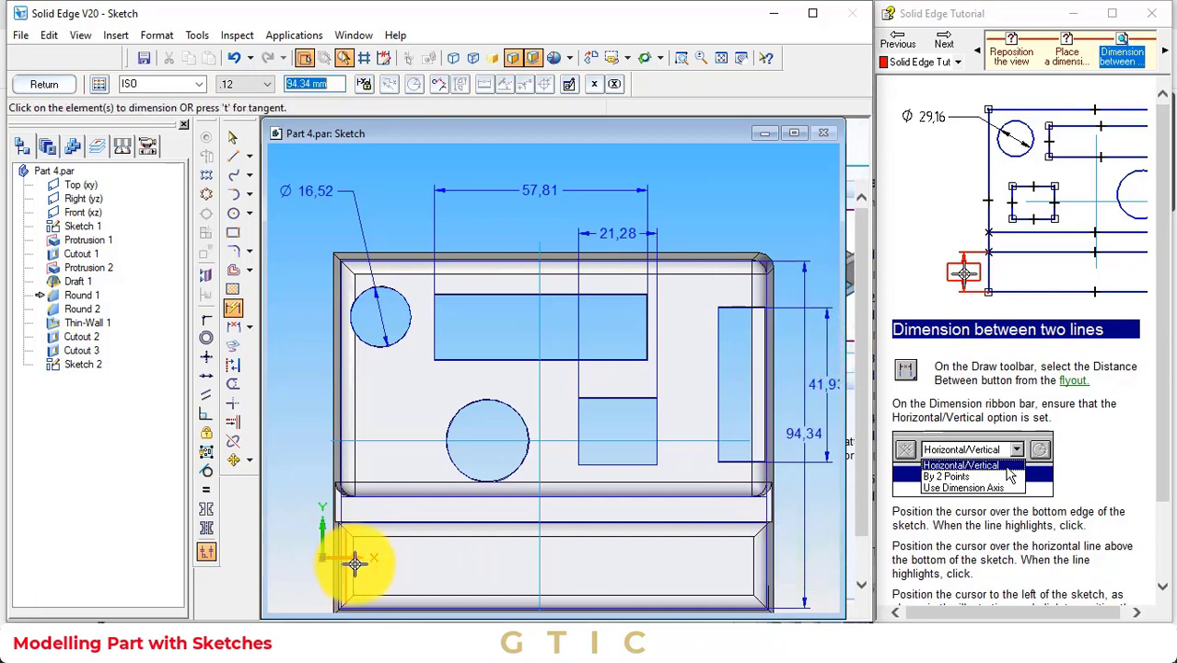
{"action": "left_click", "coordinate": [295, 550]}
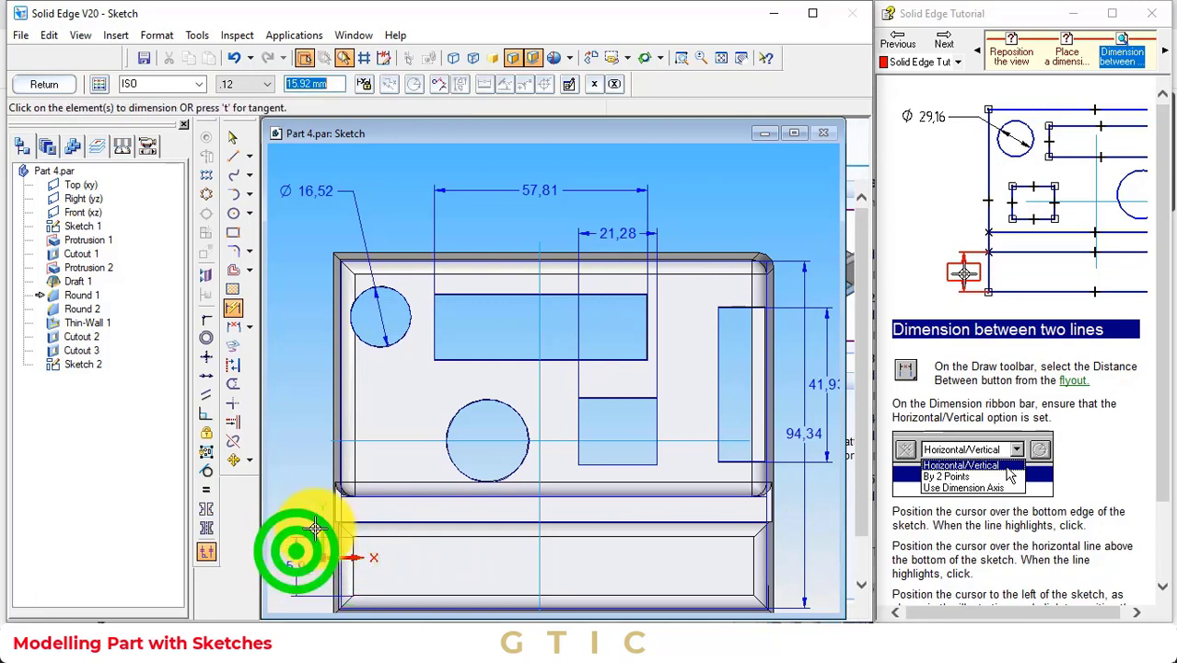
Advance the tutorial to Finish the feature and leave the sketch to return to the part.
{"action": "left_click", "coordinate": [949, 48]}
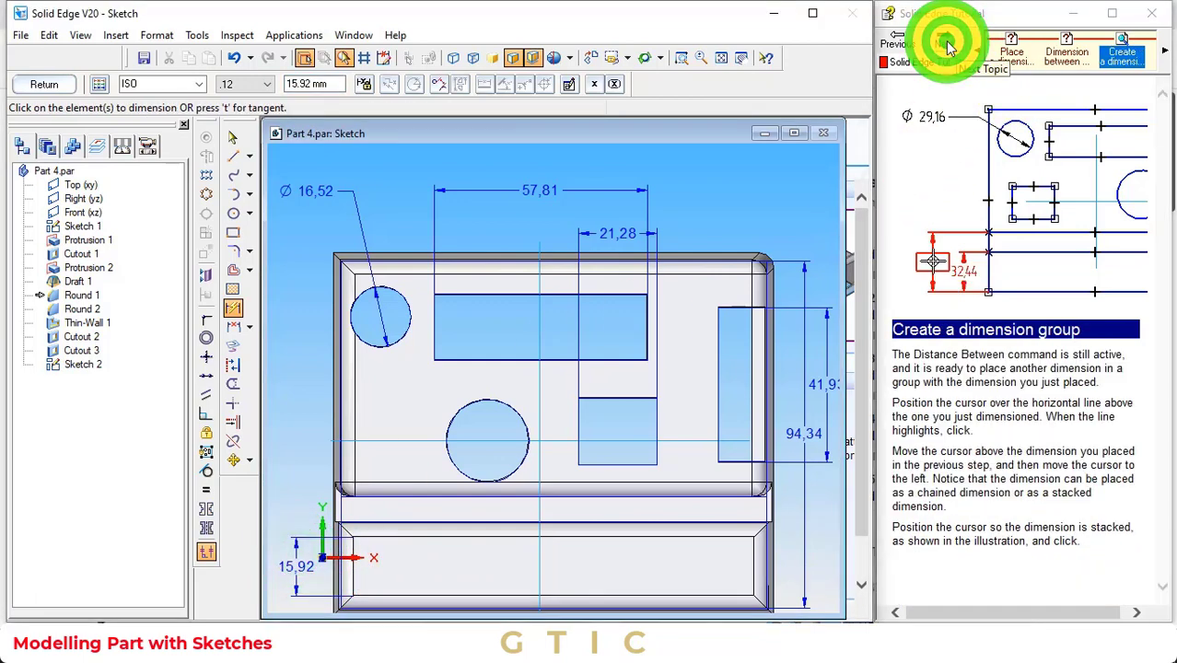
{"action": "left_click", "coordinate": [950, 48]}
{"action": "left_click", "coordinate": [949, 48]}
{"action": "left_click", "coordinate": [950, 48]}
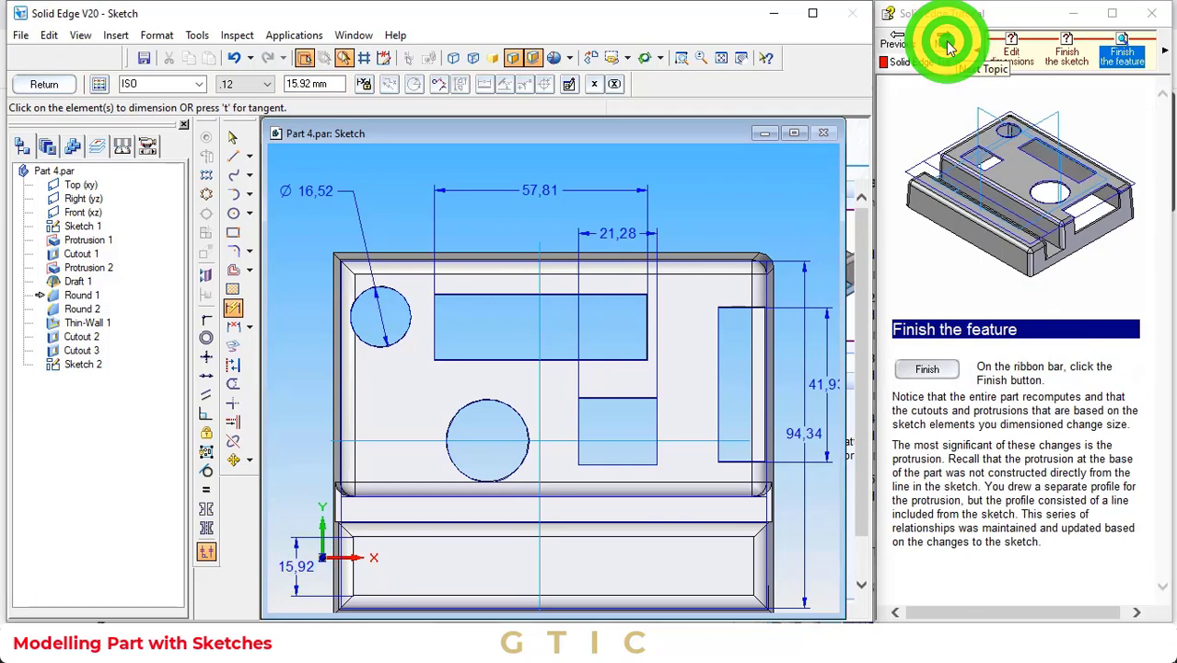
{"action": "left_click", "coordinate": [44, 84]}
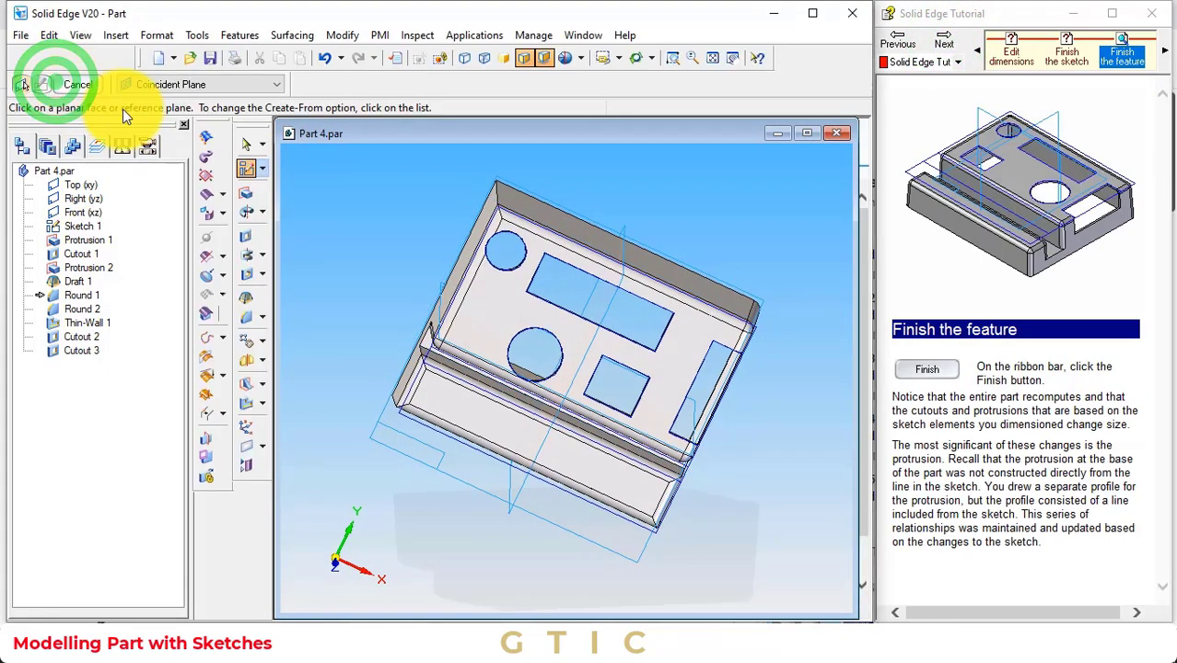
Advance the tutorial to Save the part and save Part 4.par.
{"action": "left_click", "coordinate": [949, 48]}
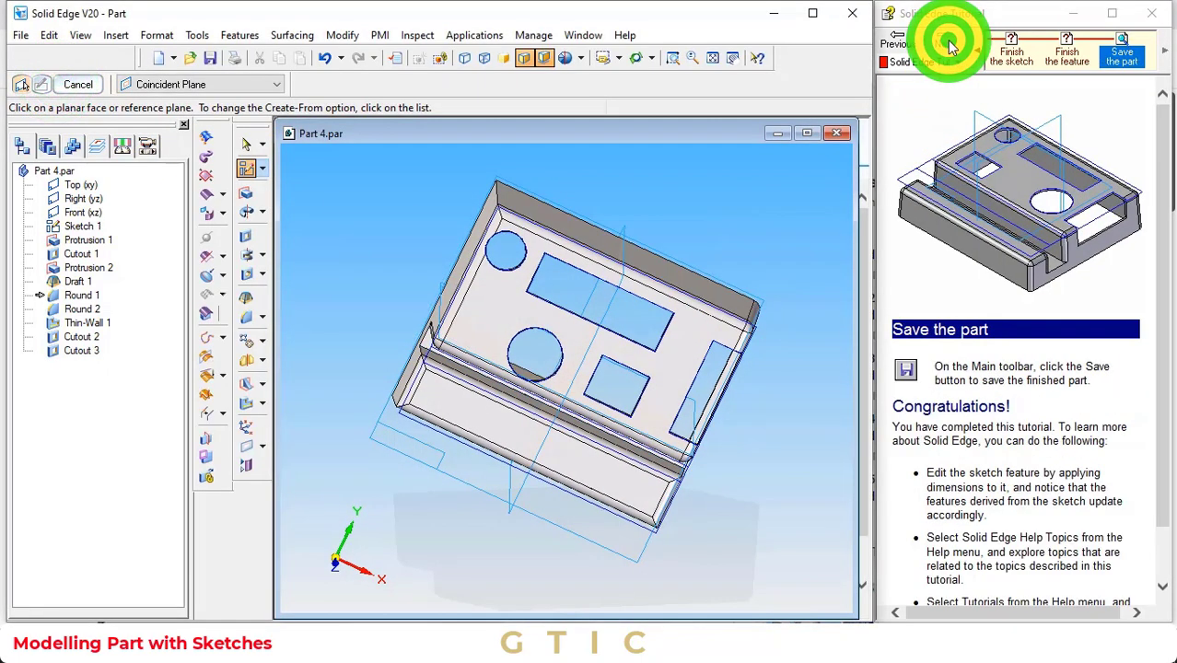
{"action": "left_click", "coordinate": [21, 35]}
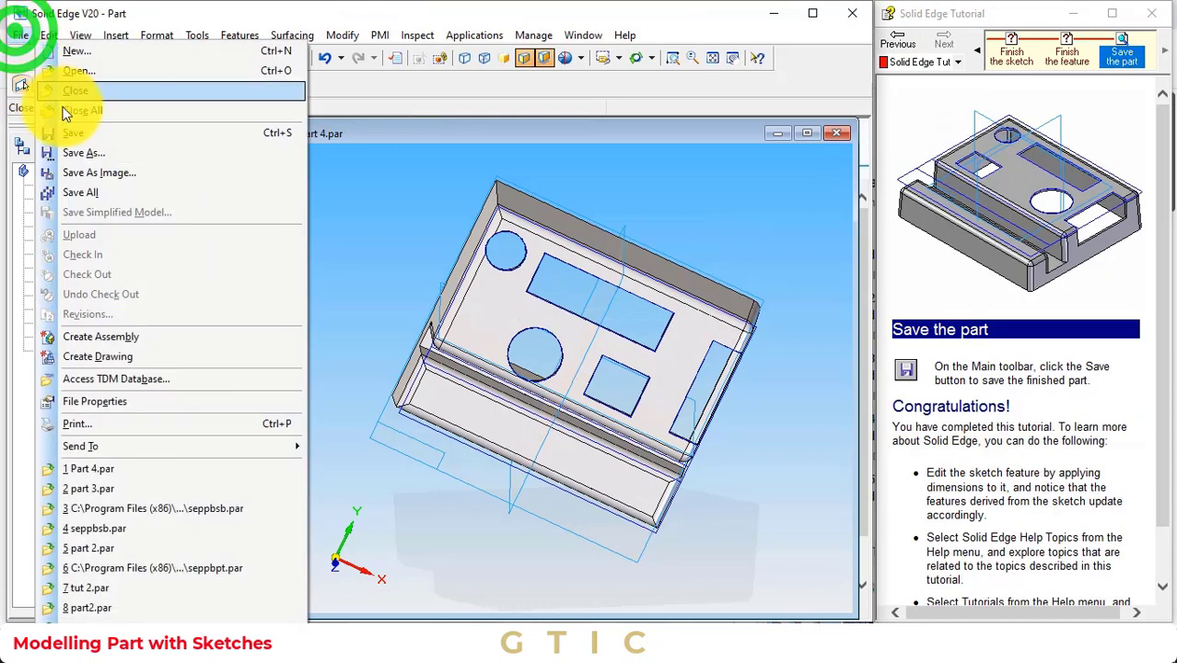
{"action": "left_click", "coordinate": [76, 131]}
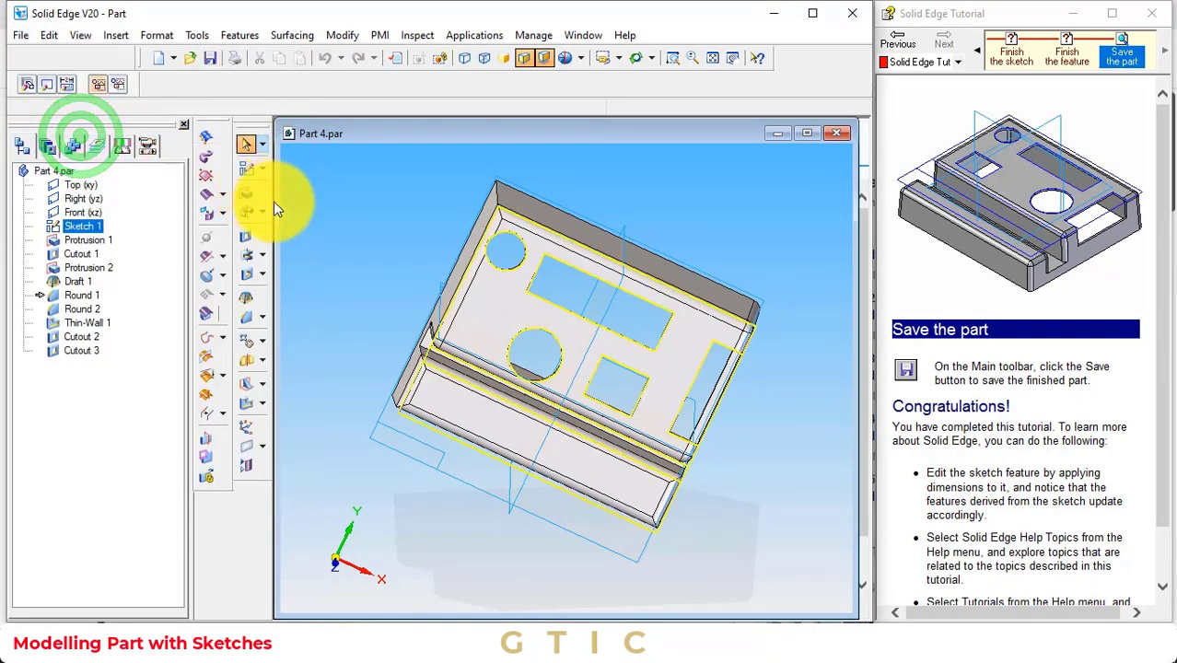
Hide Sketch 1 so its profiles are no longer displayed on the finished part.
{"action": "left_click", "coordinate": [635, 58]}
{"action": "left_click_drag", "start_coordinate": [635, 211], "coordinate": [330, 175]}
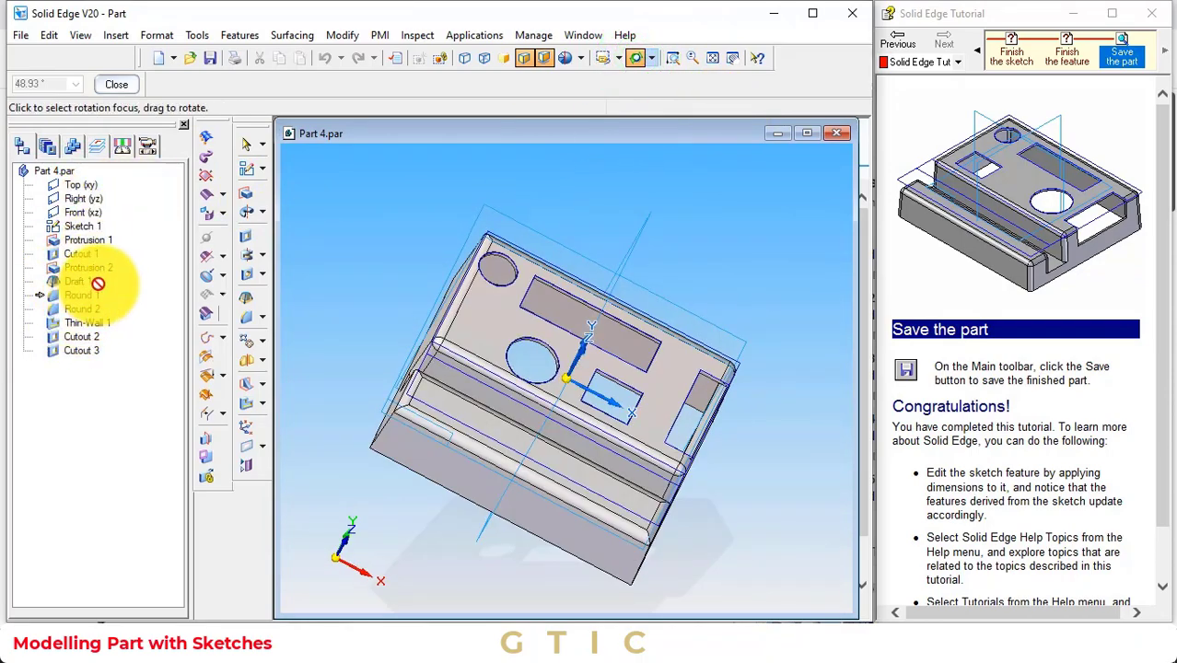
{"action": "left_click", "coordinate": [74, 236]}
{"action": "left_click", "coordinate": [116, 84]}
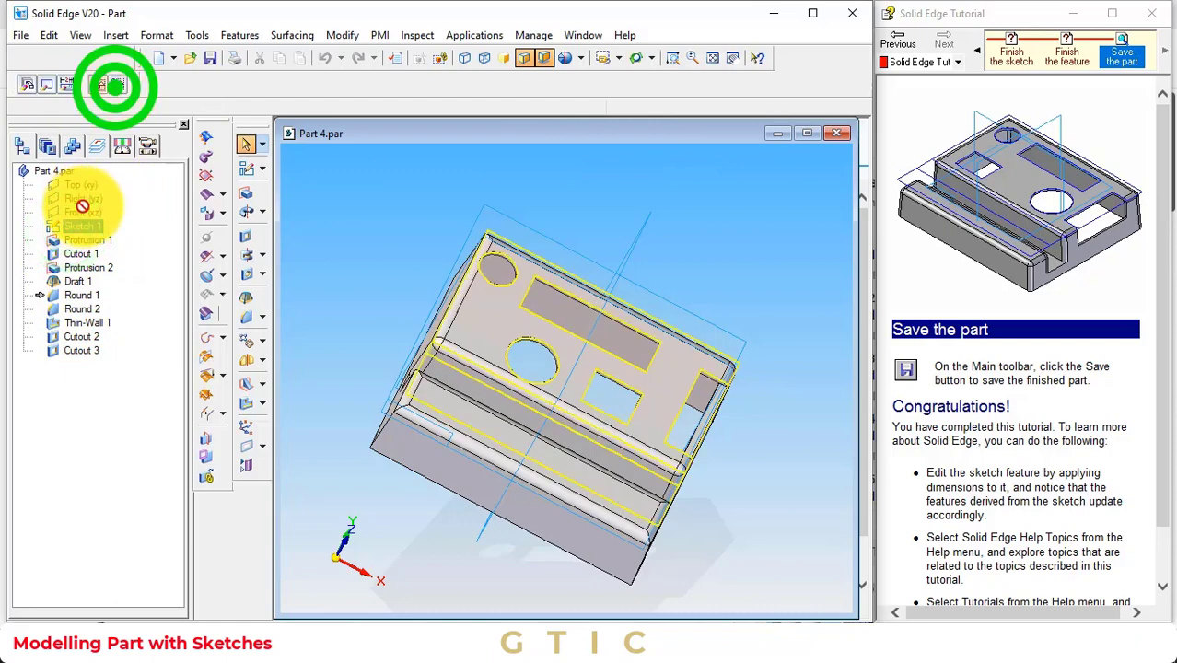
{"action": "right_click", "coordinate": [79, 228]}
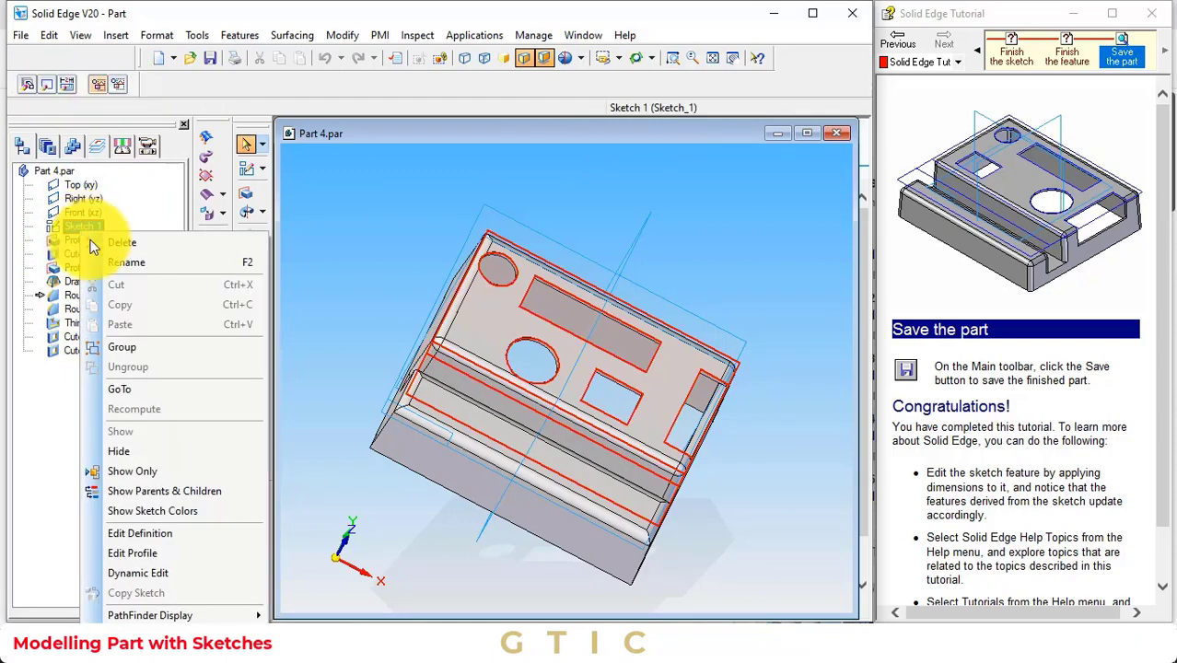
{"action": "left_click", "coordinate": [126, 448]}
{"action": "left_click", "coordinate": [726, 261]}
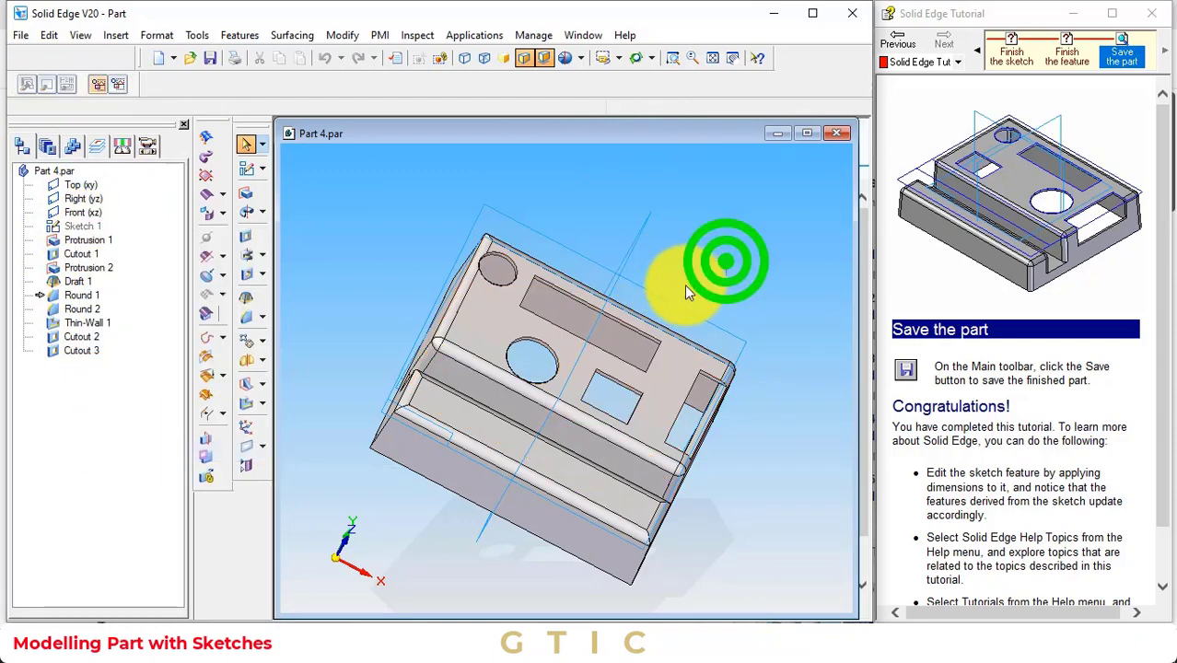
{"action": "left_click", "coordinate": [636, 57]}
{"action": "left_click_drag", "start_coordinate": [699, 173], "coordinate": [656, 258]}
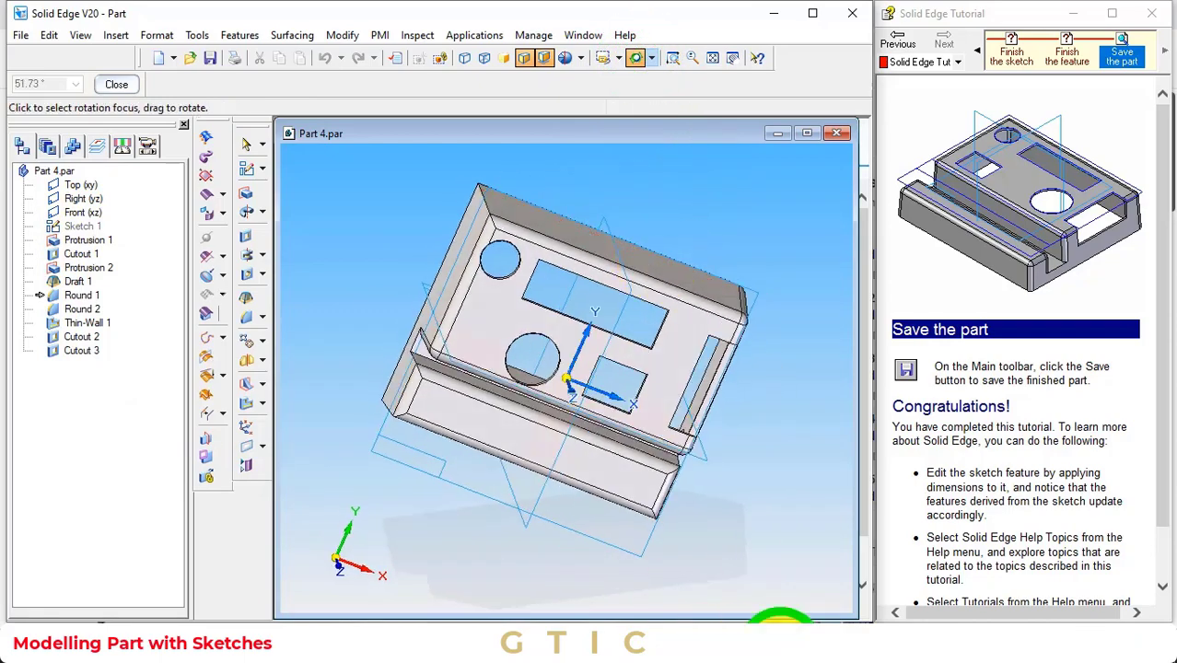